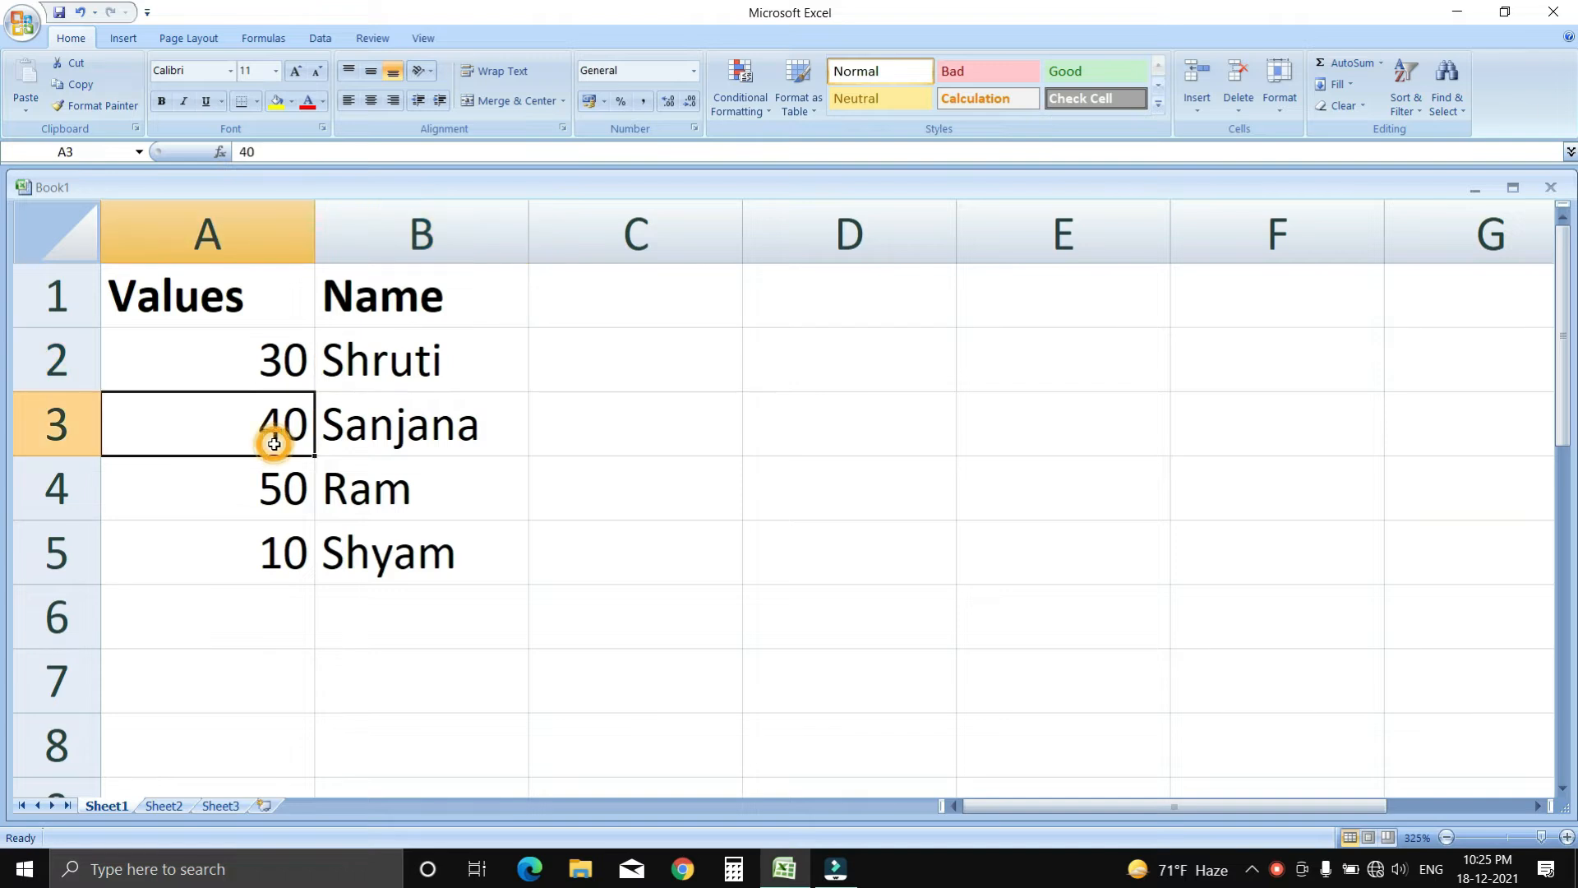
{"action": "left_click", "coordinate": [348, 439]}
{"action": "left_click_drag", "start_coordinate": [263, 357], "coordinate": [283, 555]}
{"action": "left_click_drag", "start_coordinate": [254, 374], "coordinate": [252, 496]}
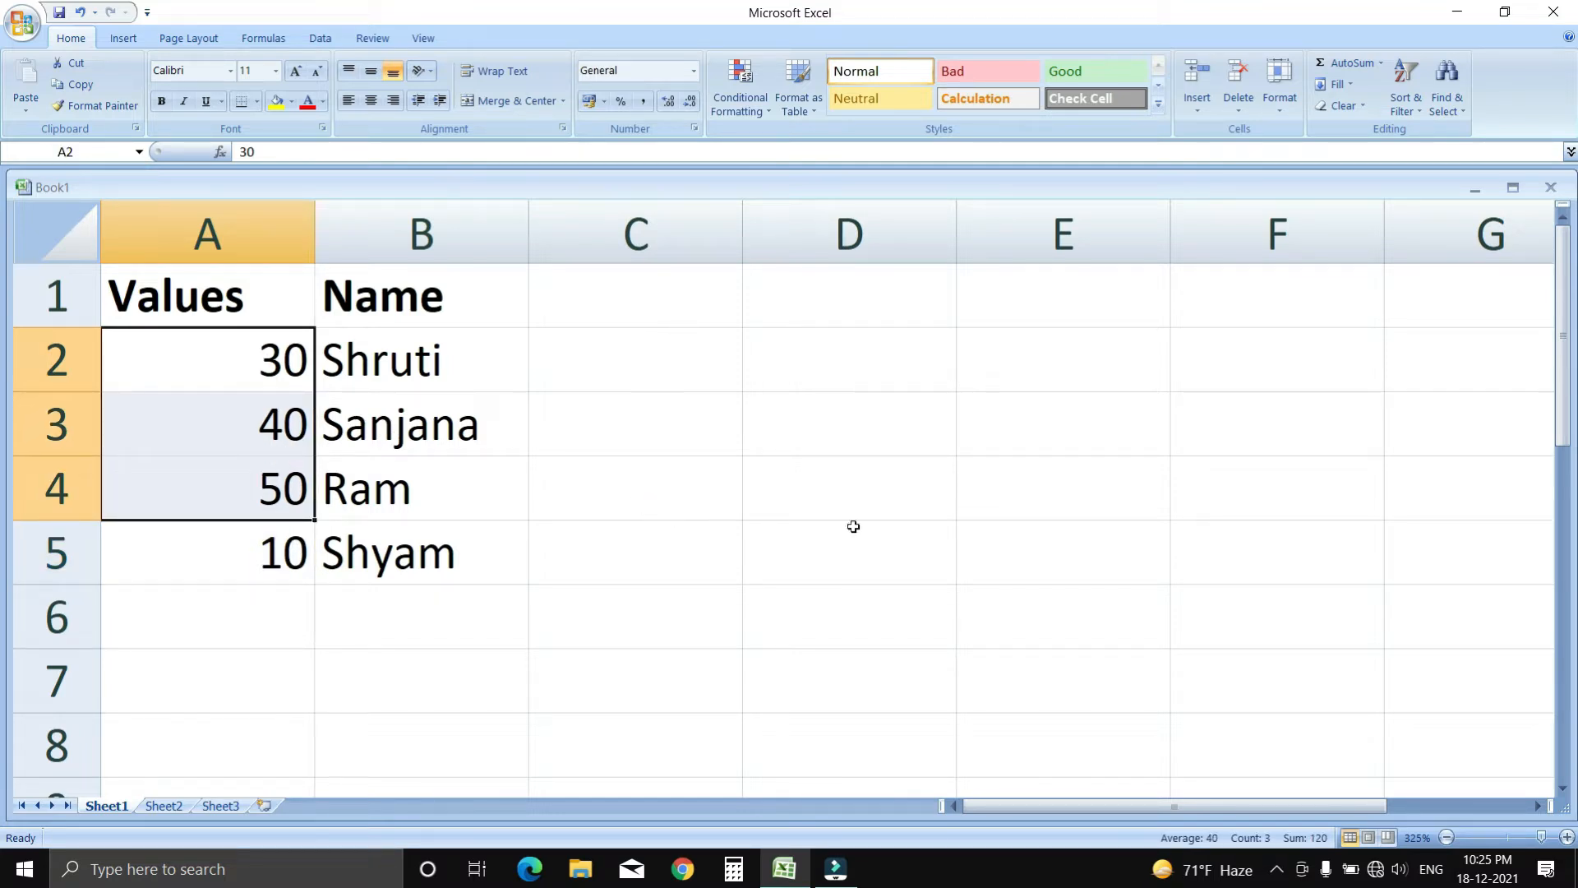
- Enter a LOOKUP formula in E5 that finds 30 in A1:A5 and returns the matching name from B1:B5
{"action": "left_click", "coordinate": [1034, 562]}
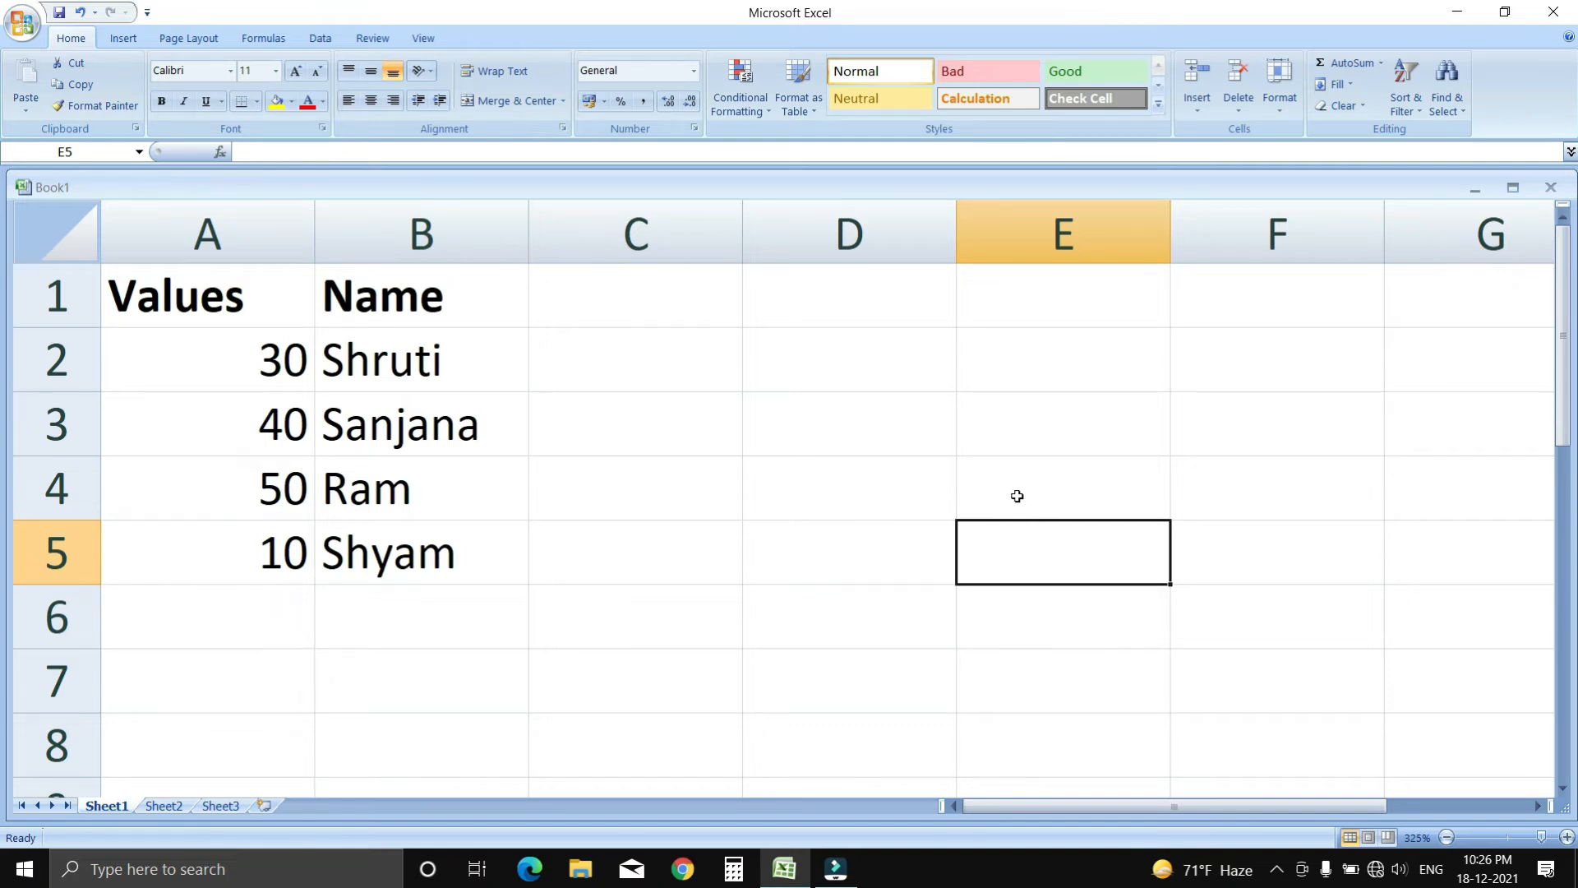
{"action": "type", "text": "="}
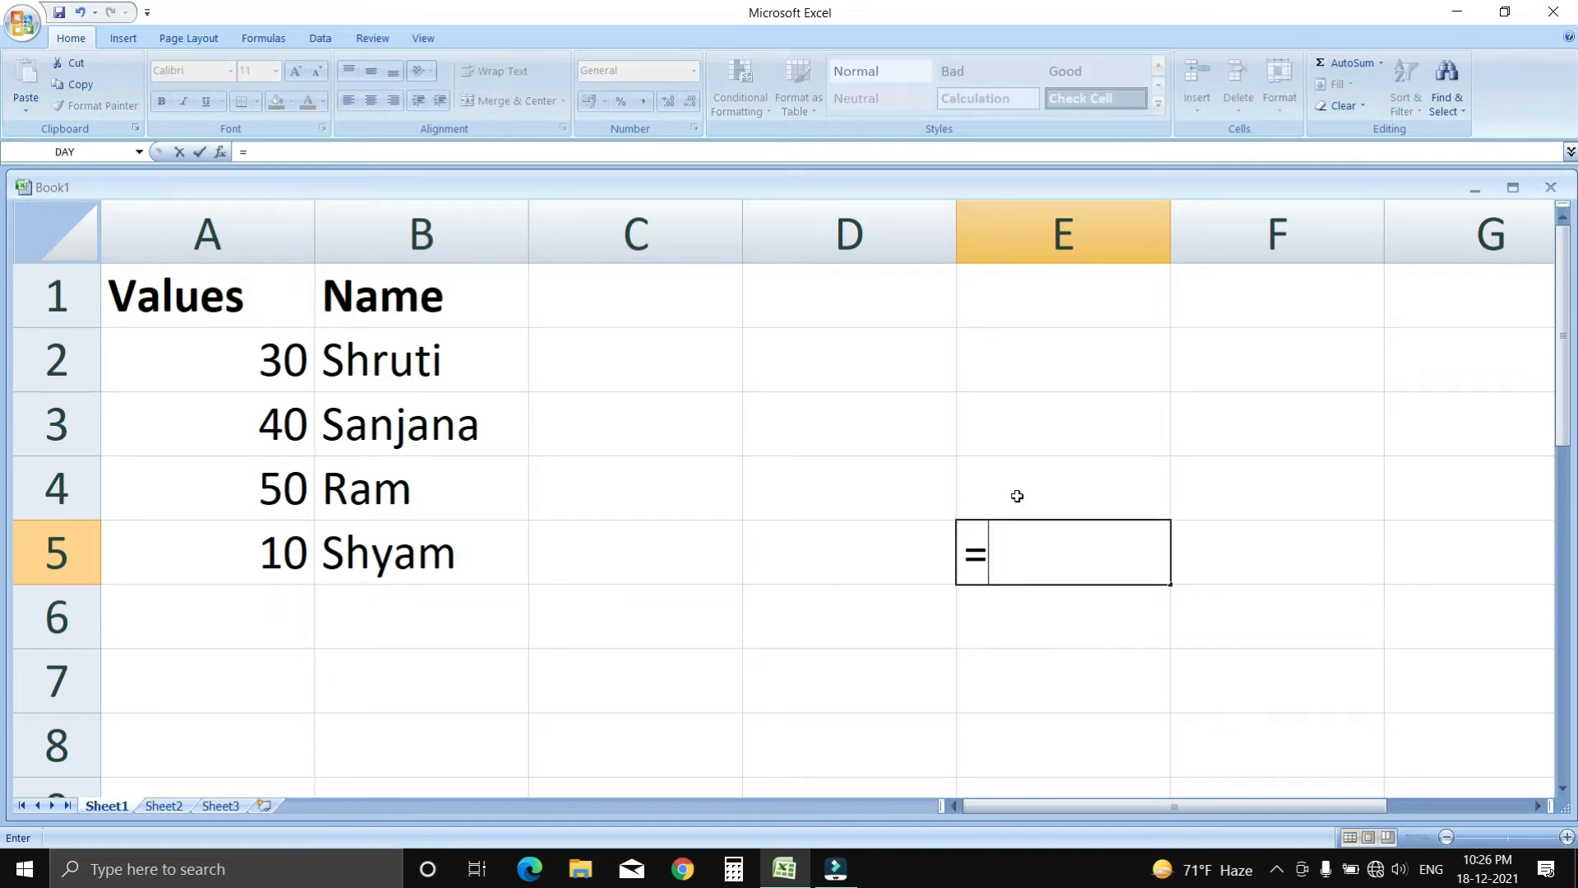
{"action": "type", "text": "lookup"}
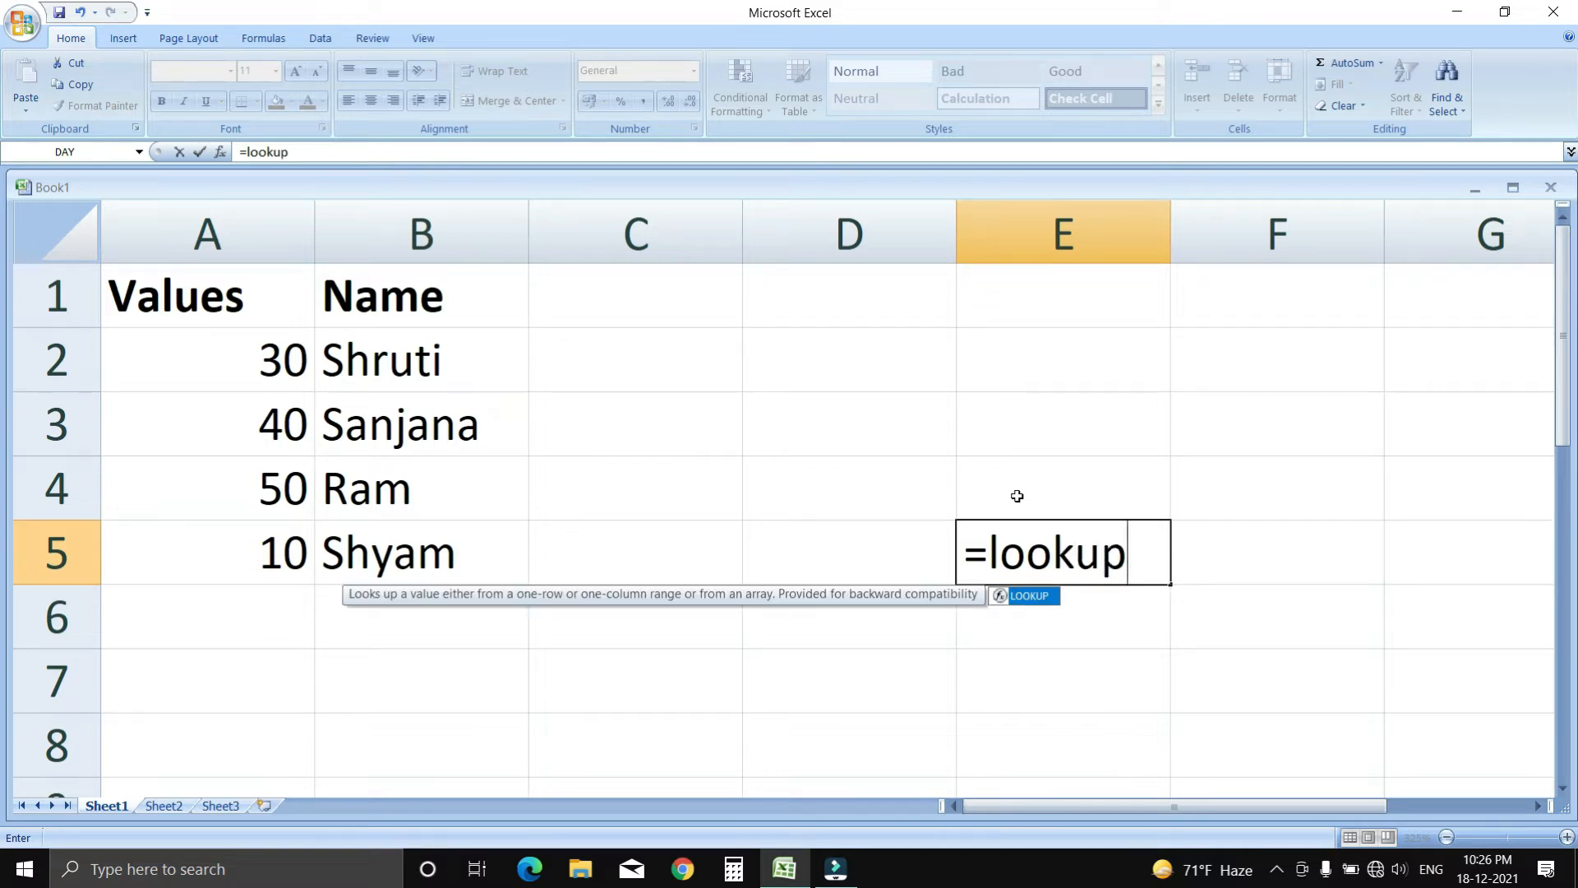
{"action": "type", "text": "("}
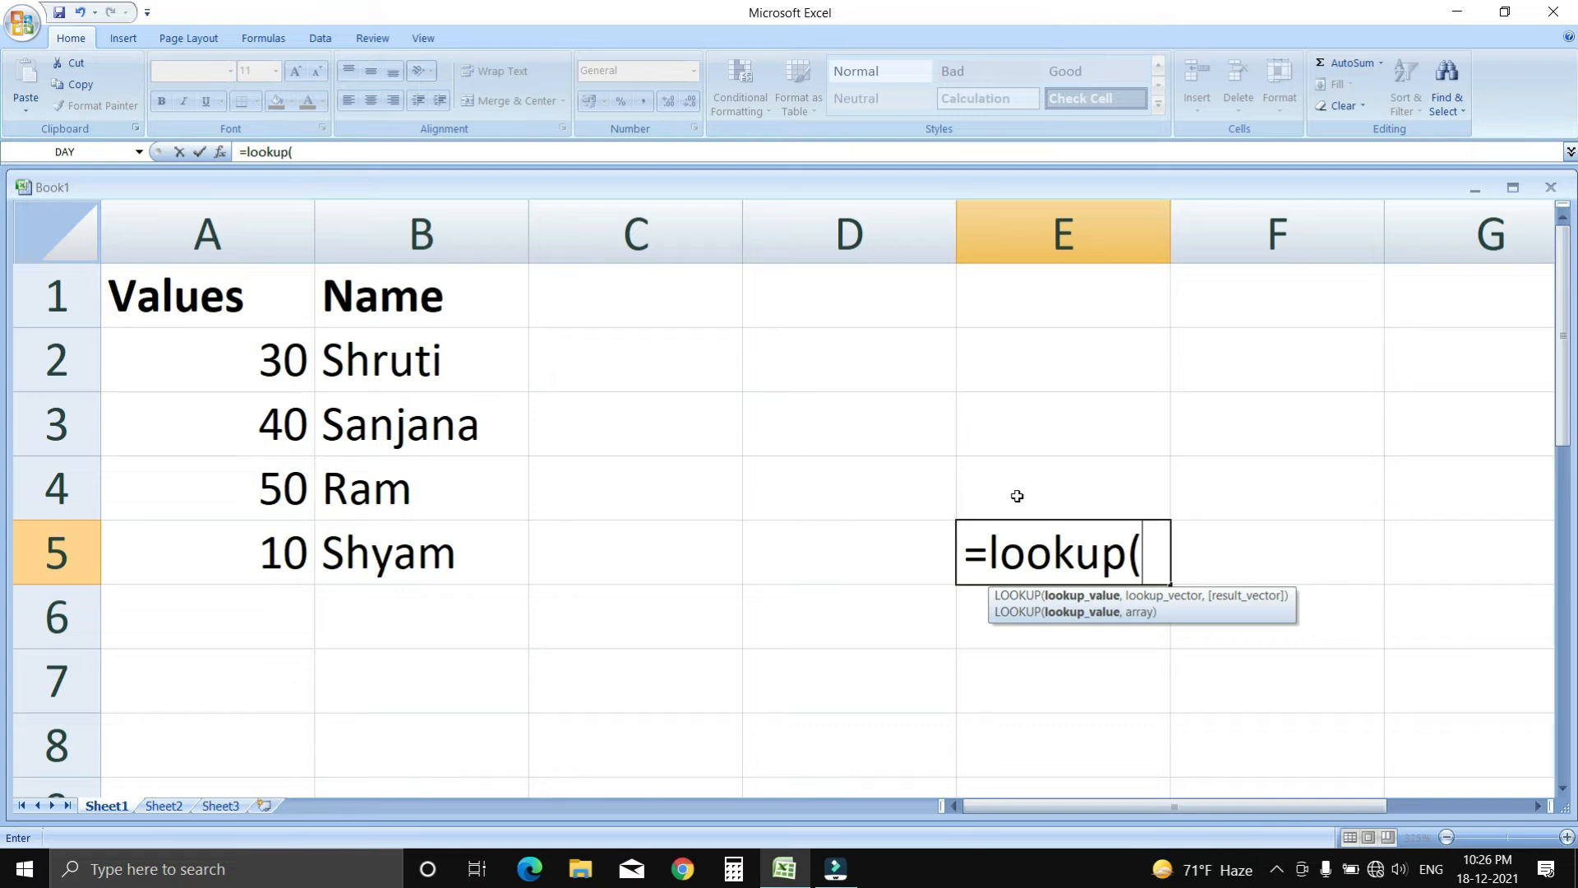
{"action": "type", "text": "30"}
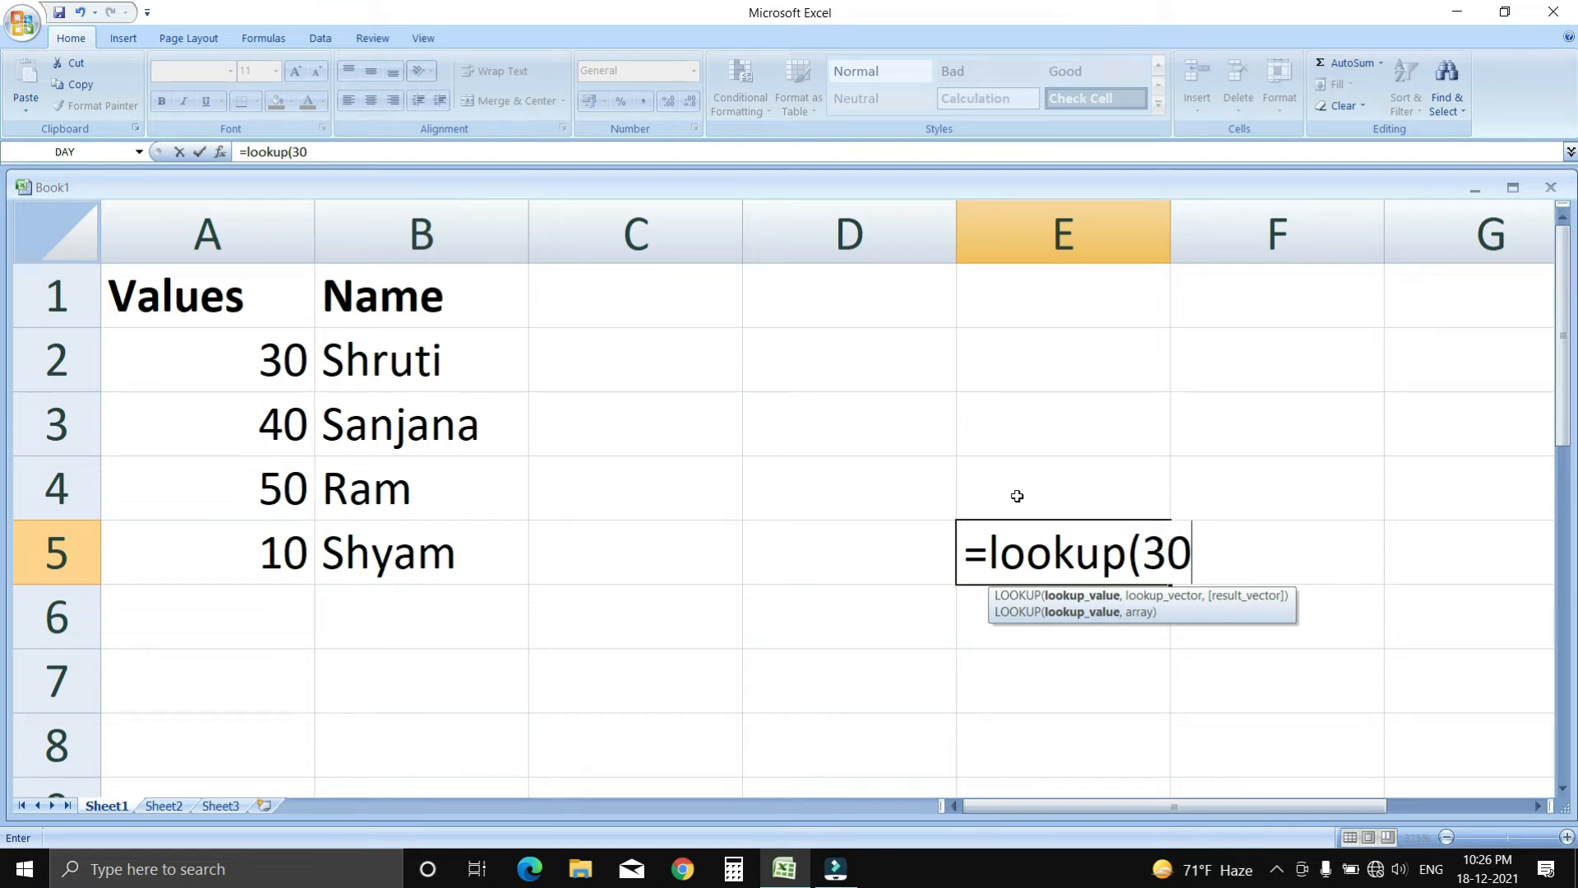
{"action": "type", "text": ","}
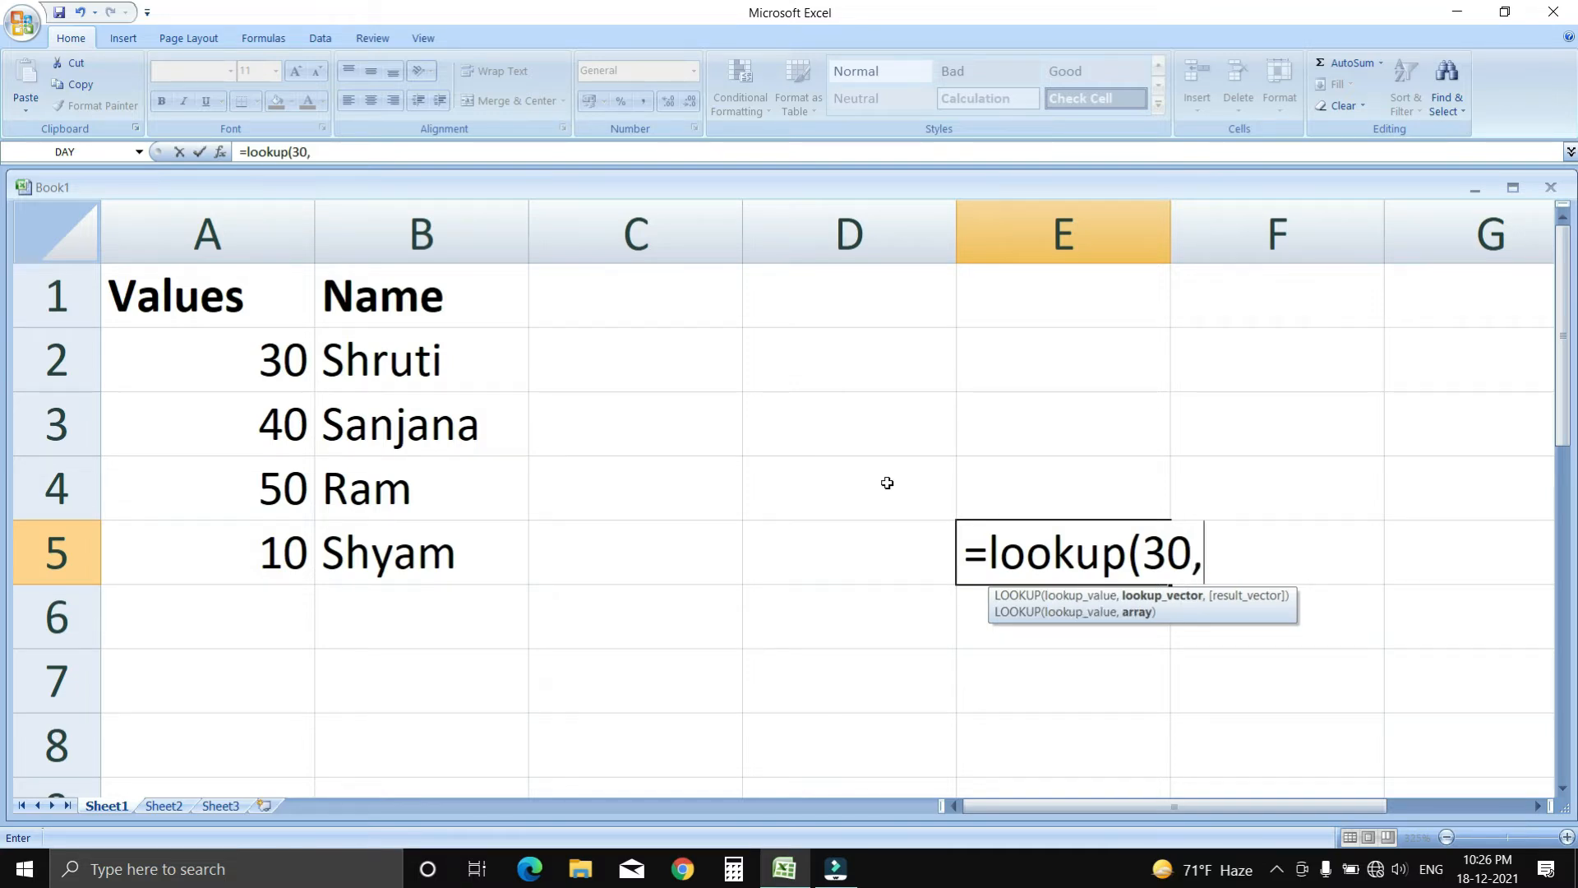
{"action": "left_click_drag", "start_coordinate": [219, 301], "coordinate": [238, 543]}
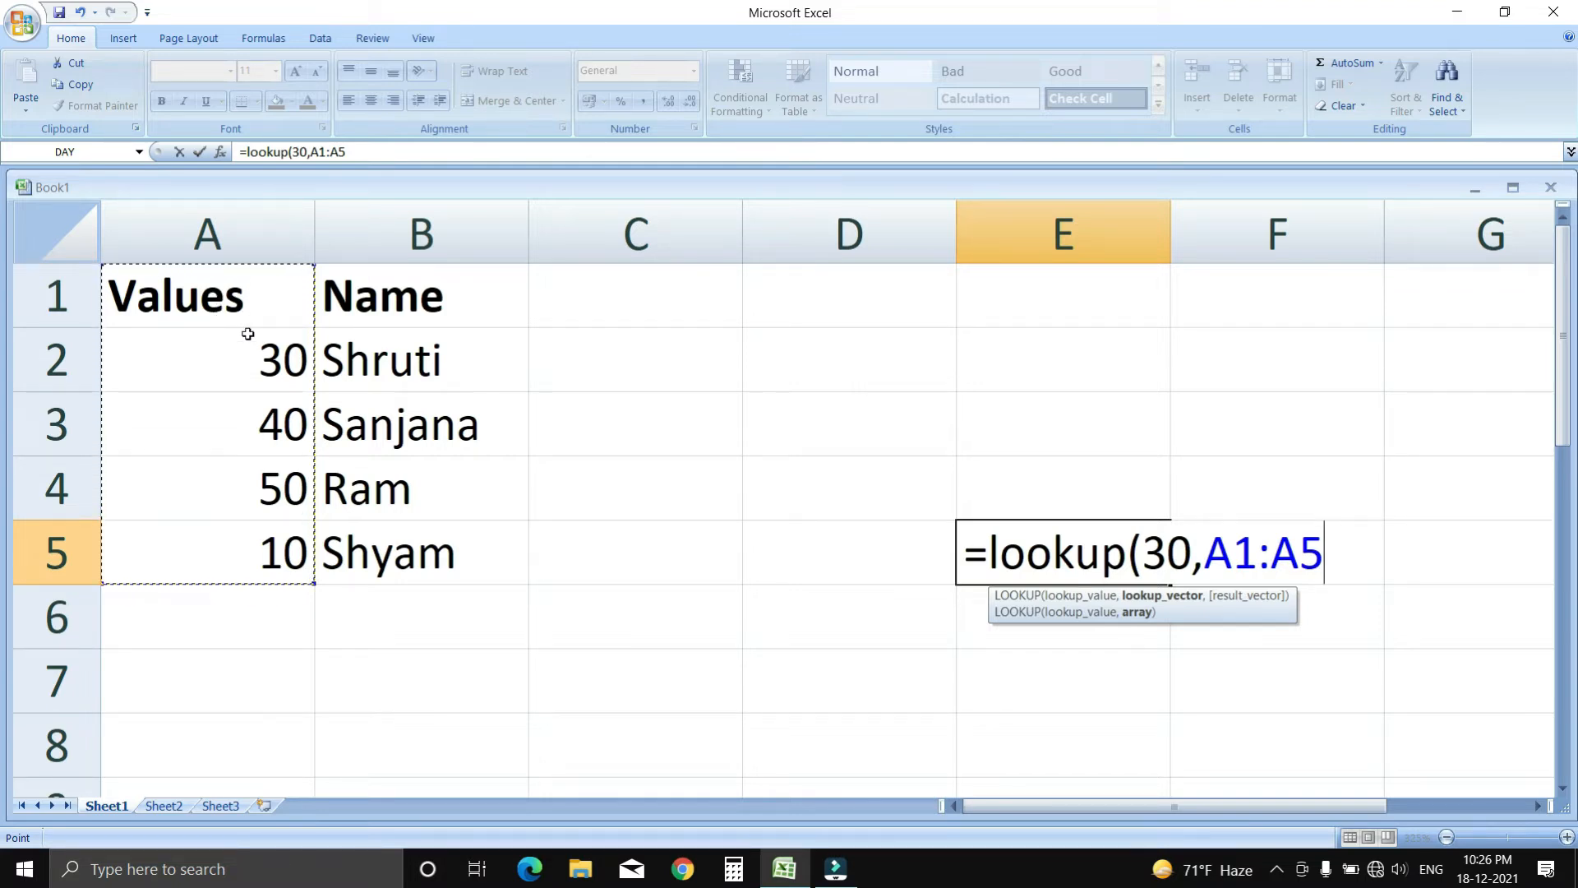
{"action": "type", "text": ","}
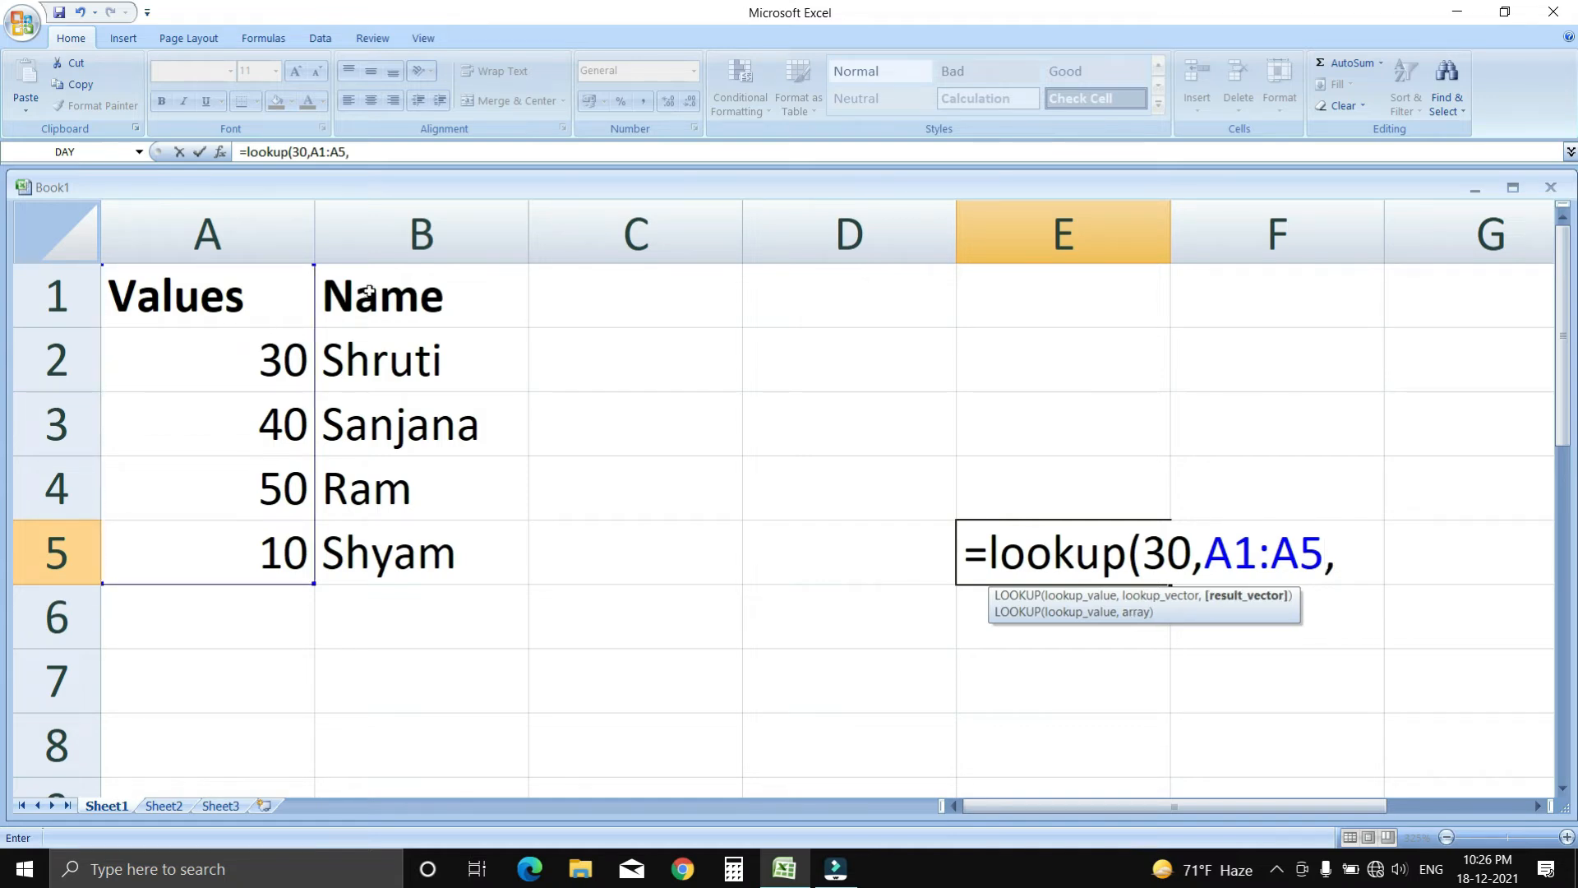
{"action": "left_click_drag", "start_coordinate": [368, 294], "coordinate": [395, 539]}
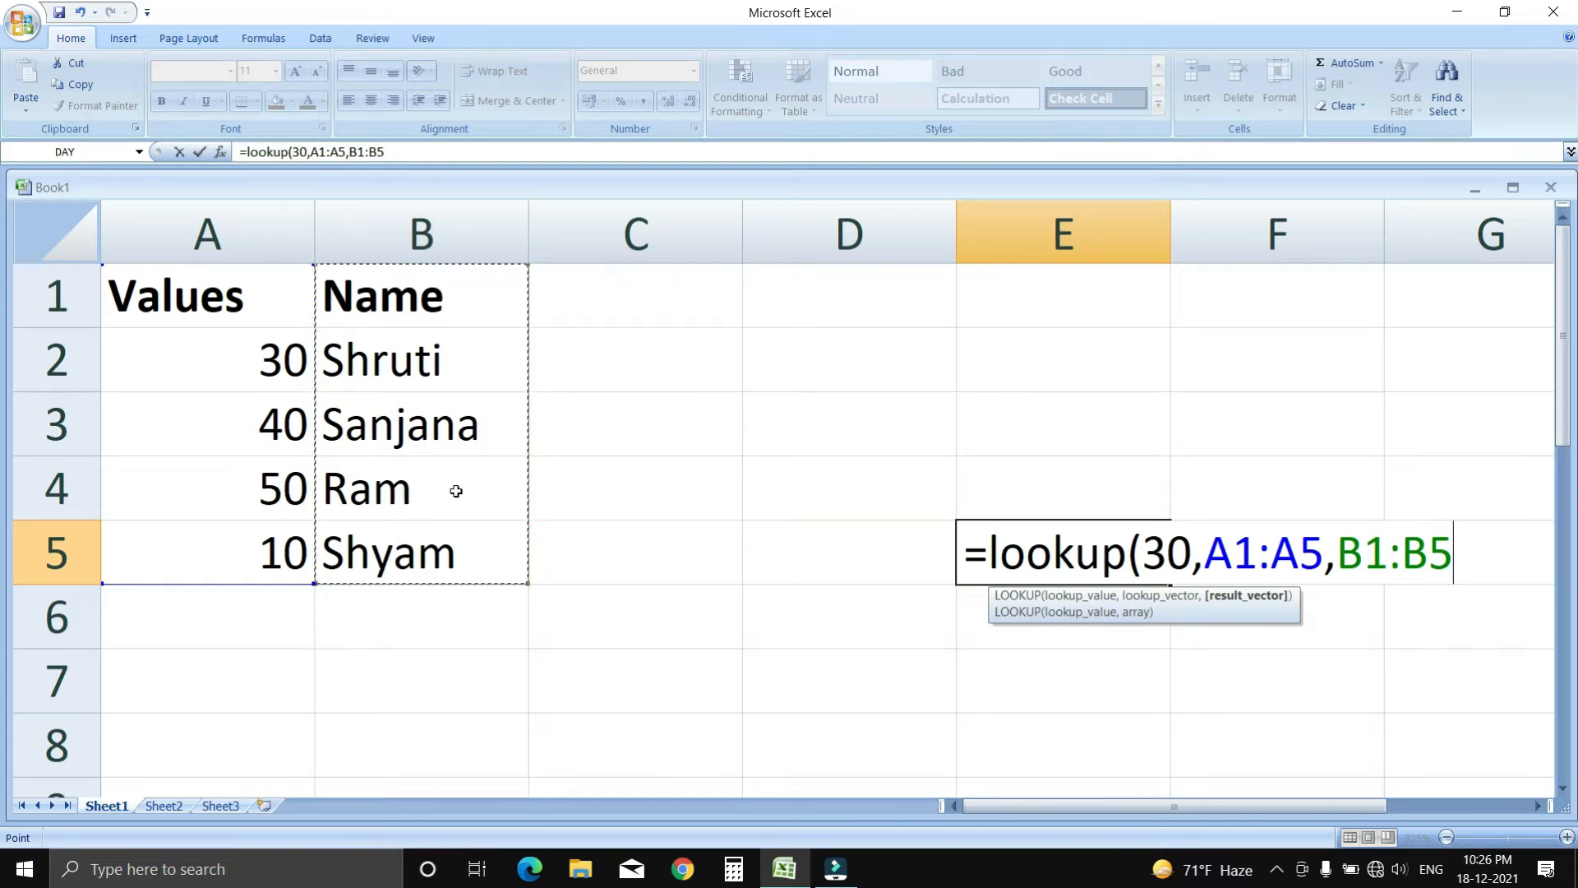
{"action": "type", "text": ")"}
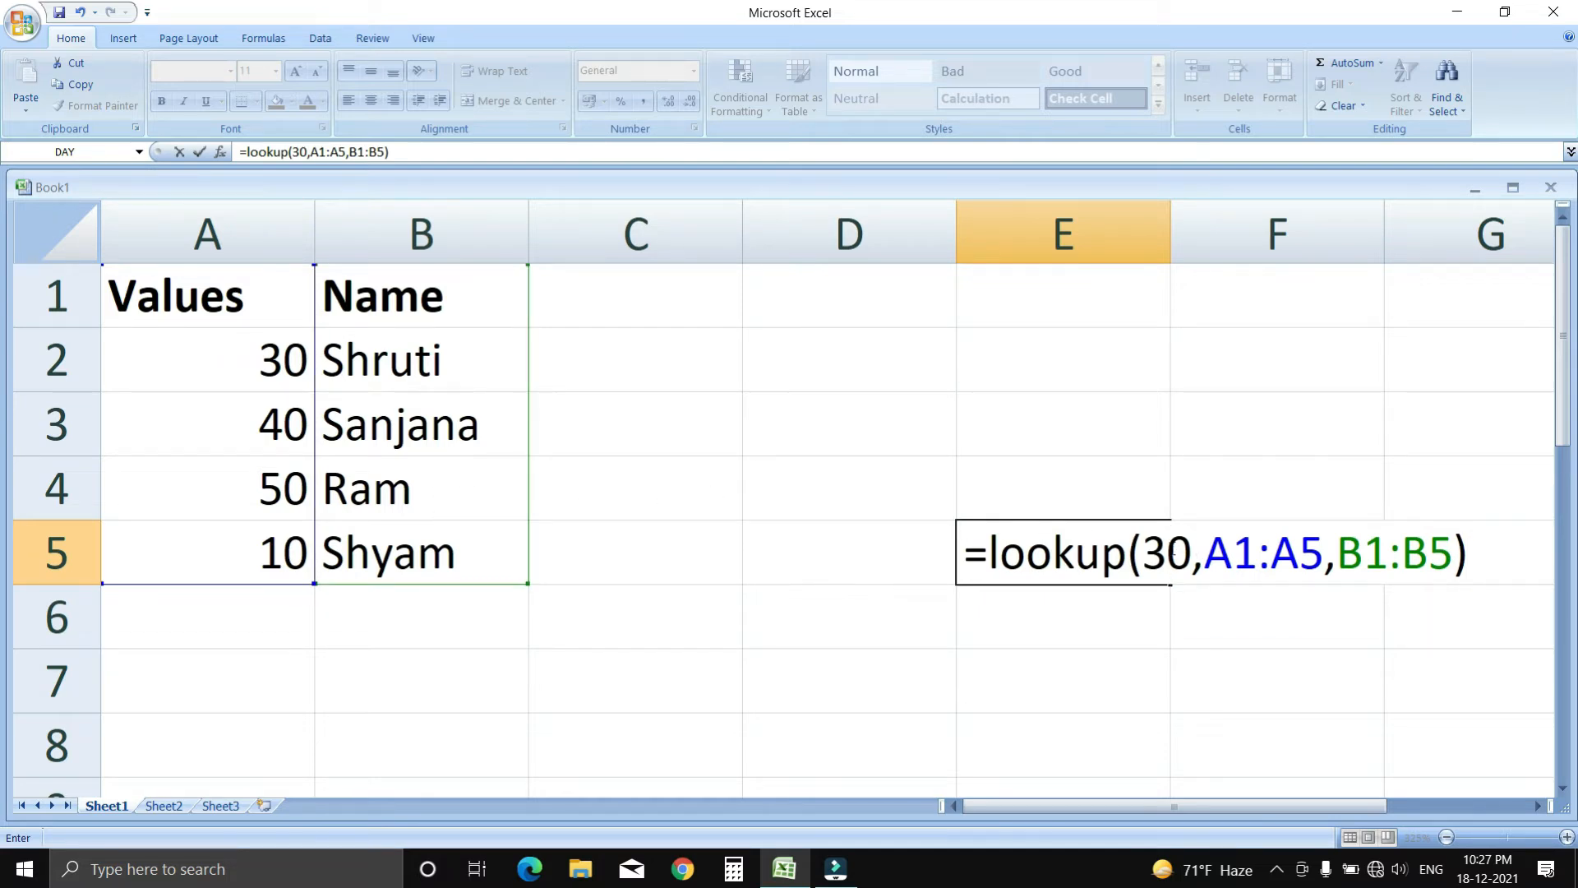
{"action": "key", "text": "Return"}
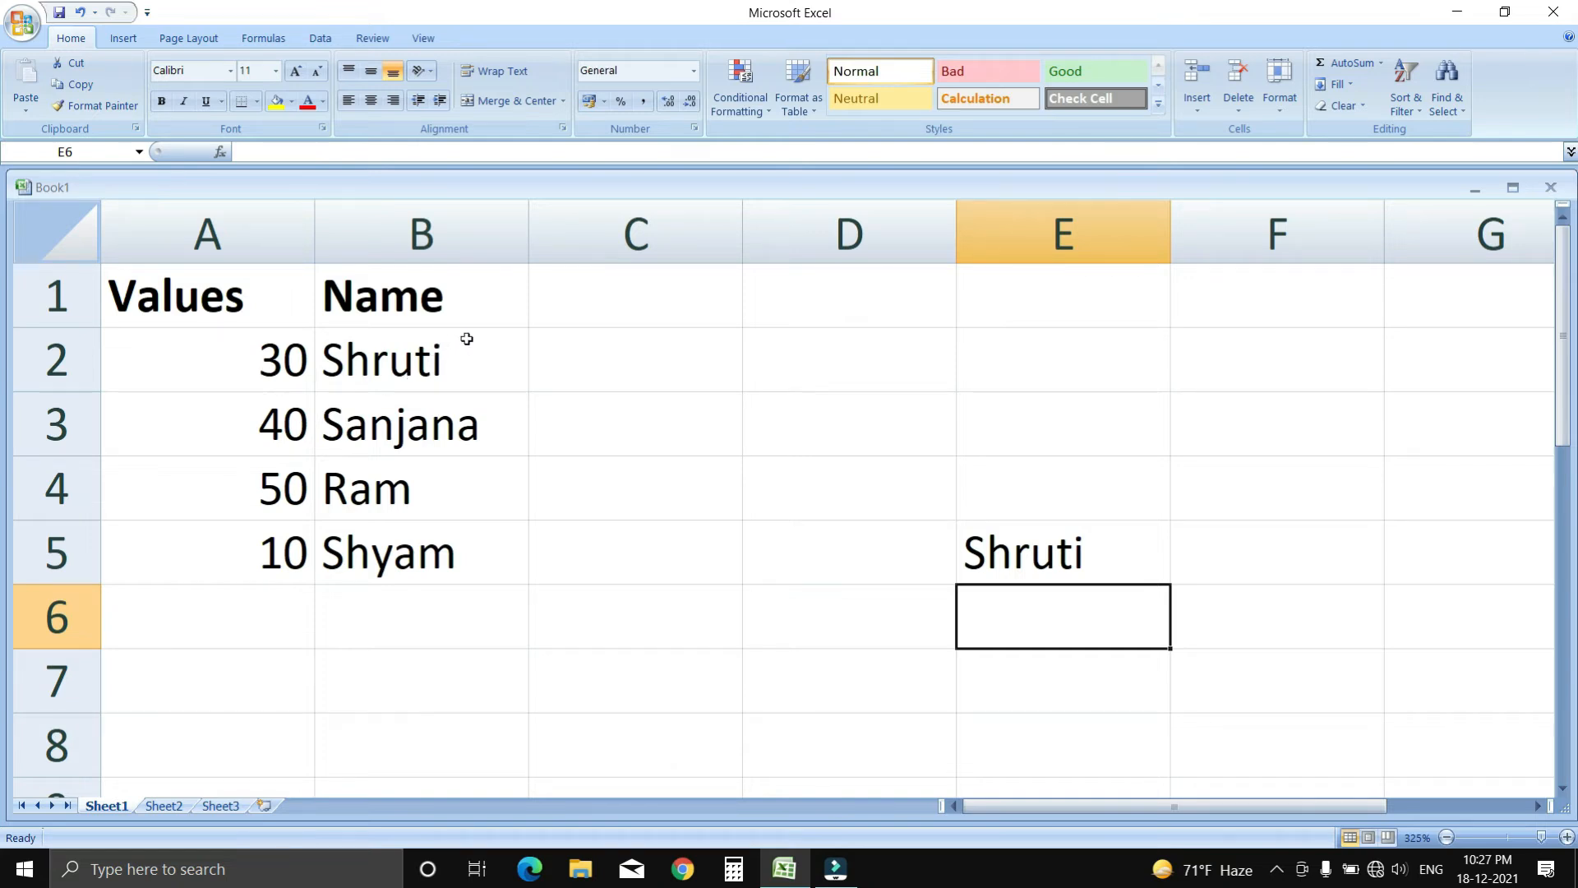
- Change the lookup value in E5's LOOKUP formula to 50 and compare the result with row 4 of the table
{"action": "left_click", "coordinate": [1010, 555]}
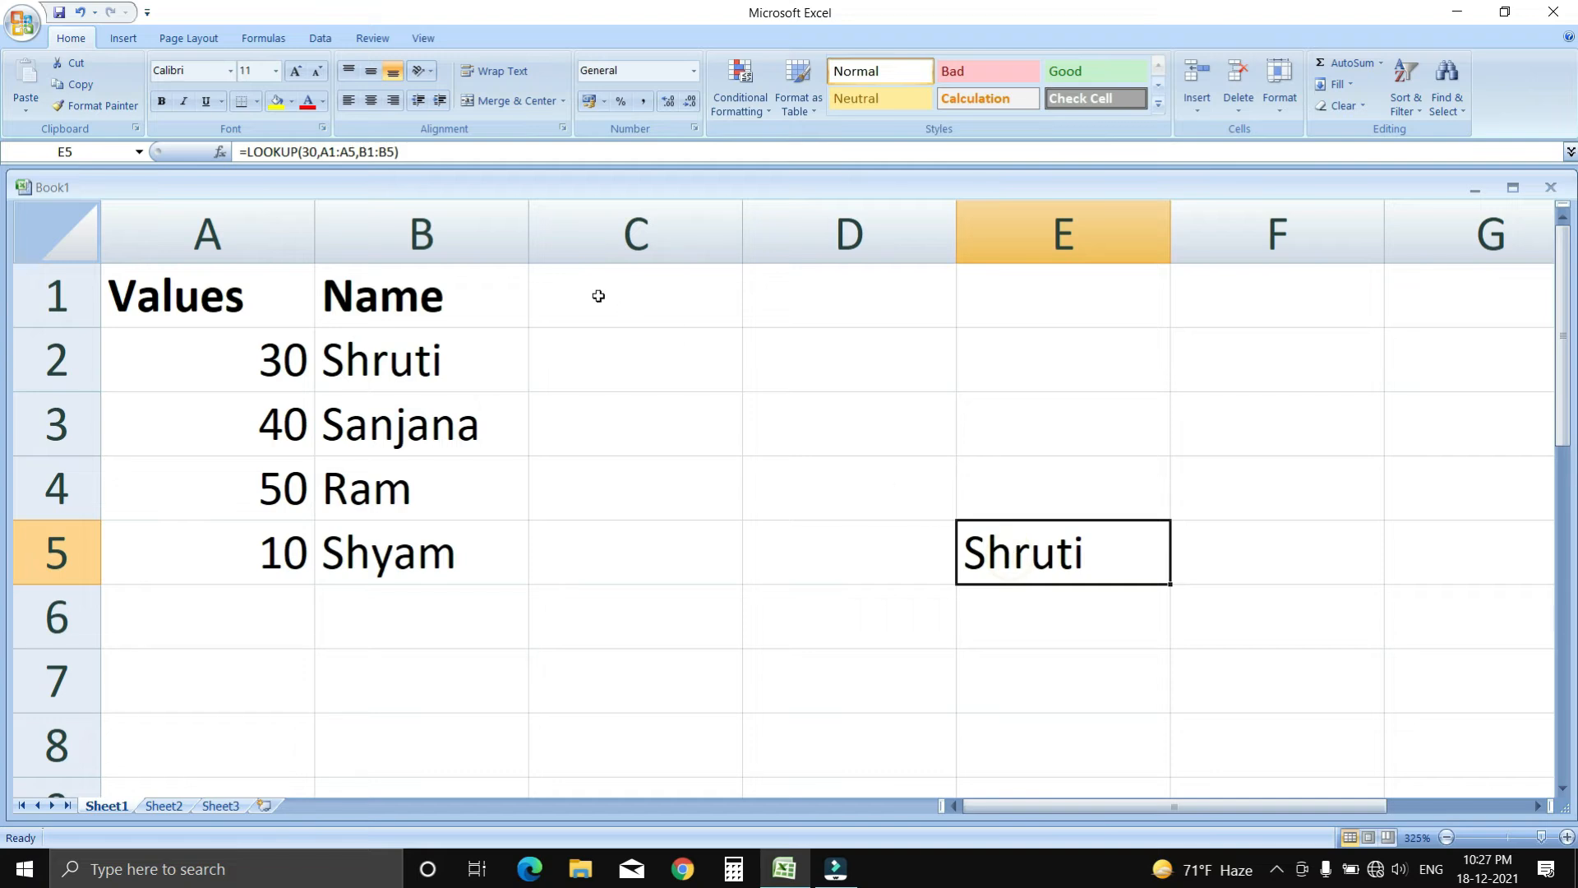
{"action": "left_click", "coordinate": [318, 152]}
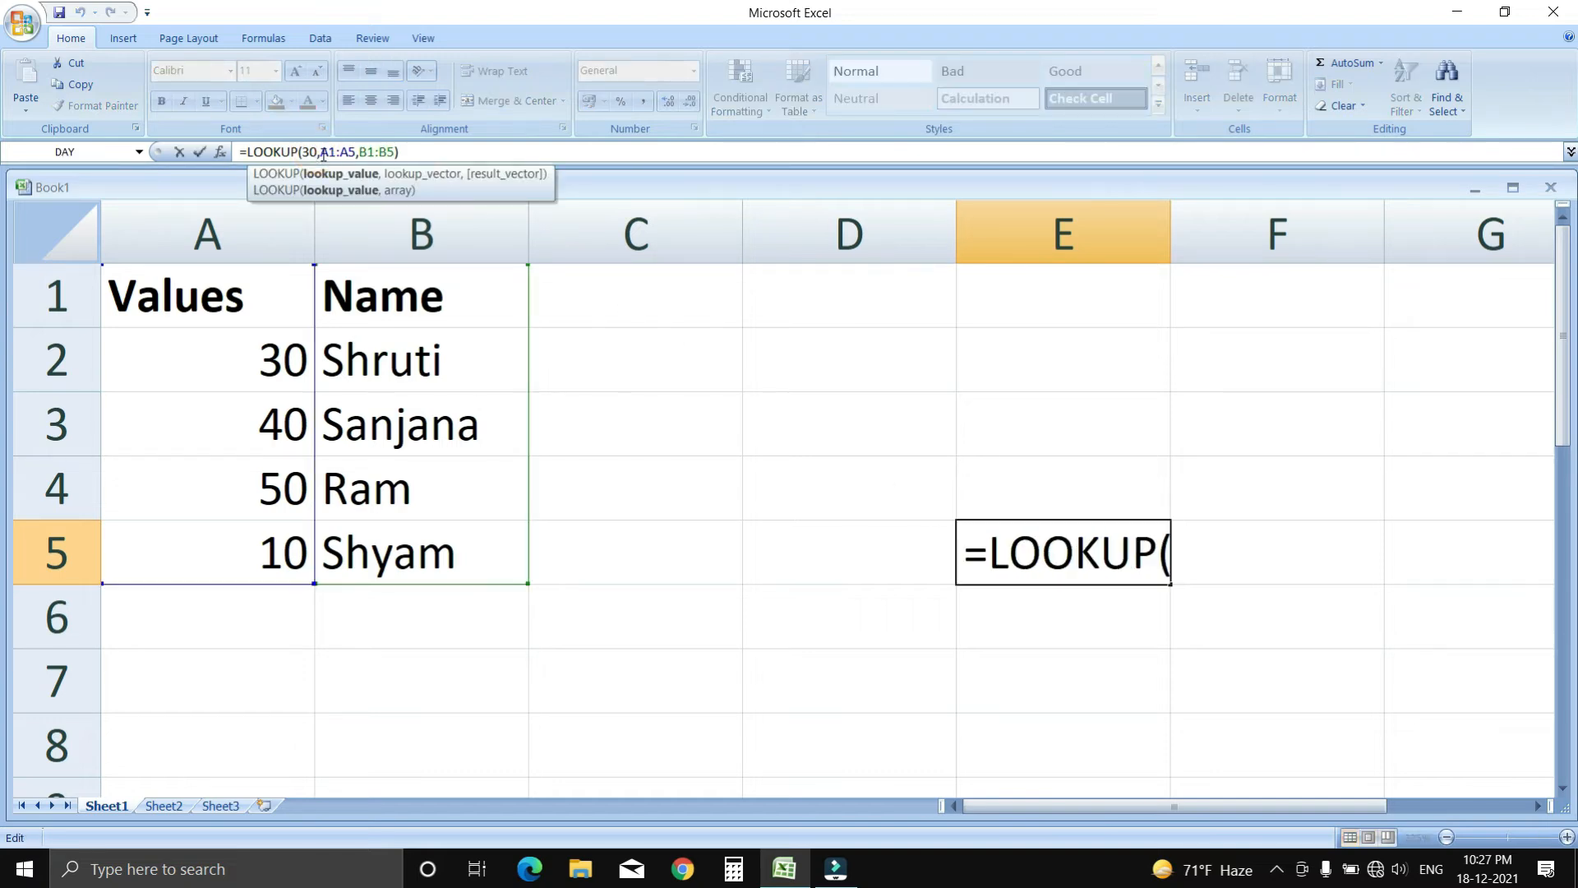
{"action": "key", "text": "BackSpace"}
{"action": "key", "text": "BackSpace"}
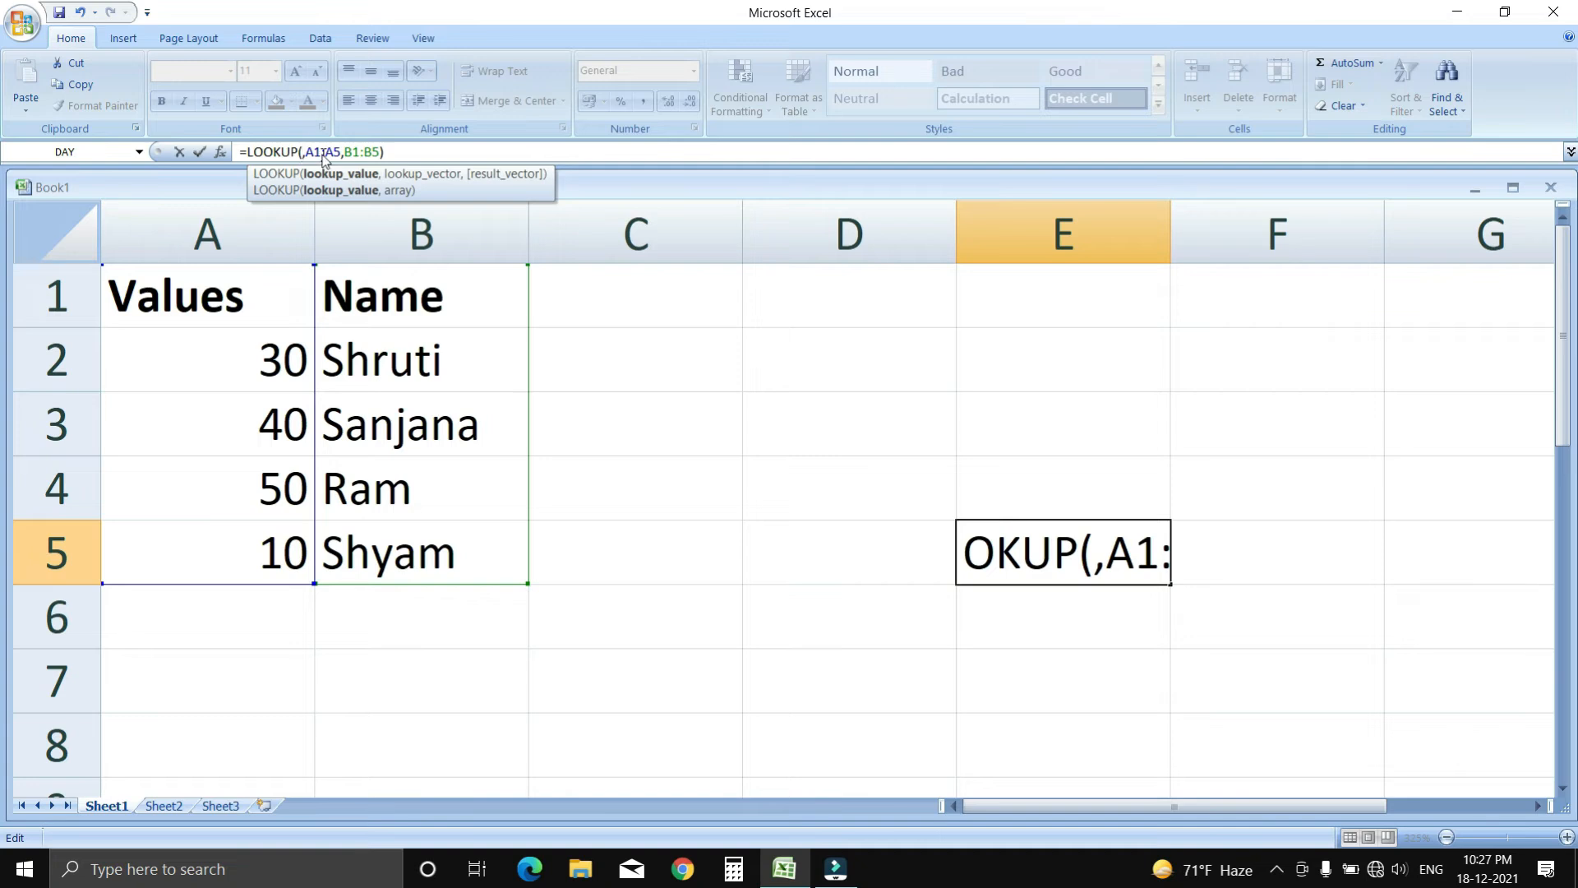
{"action": "type", "text": "50"}
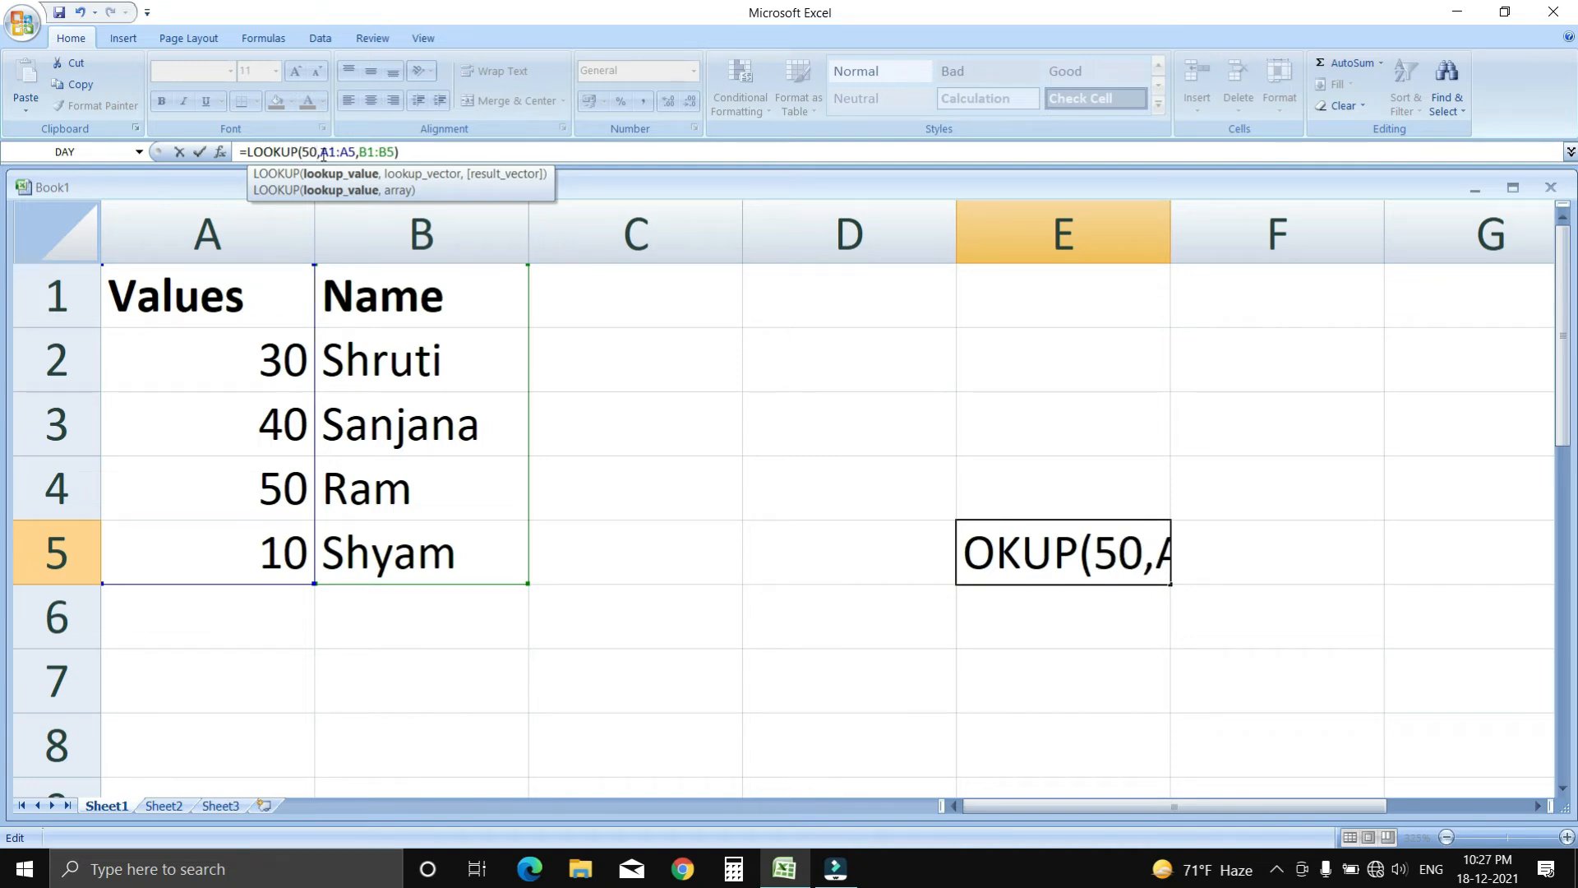
{"action": "key", "text": "Return"}
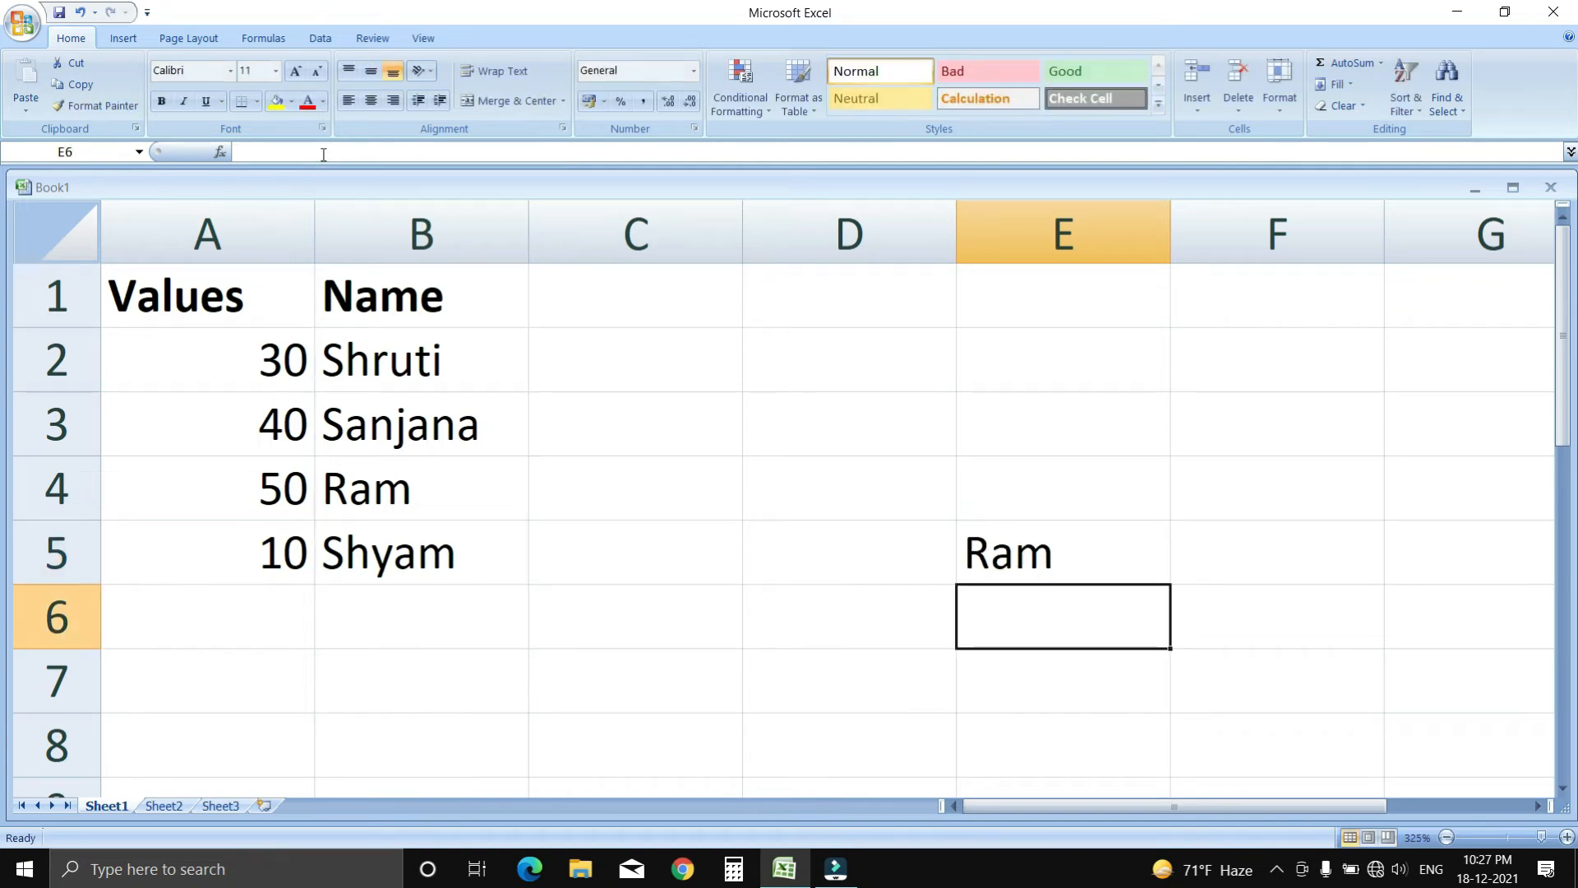
{"action": "left_click", "coordinate": [266, 488]}
{"action": "left_click", "coordinate": [349, 493]}
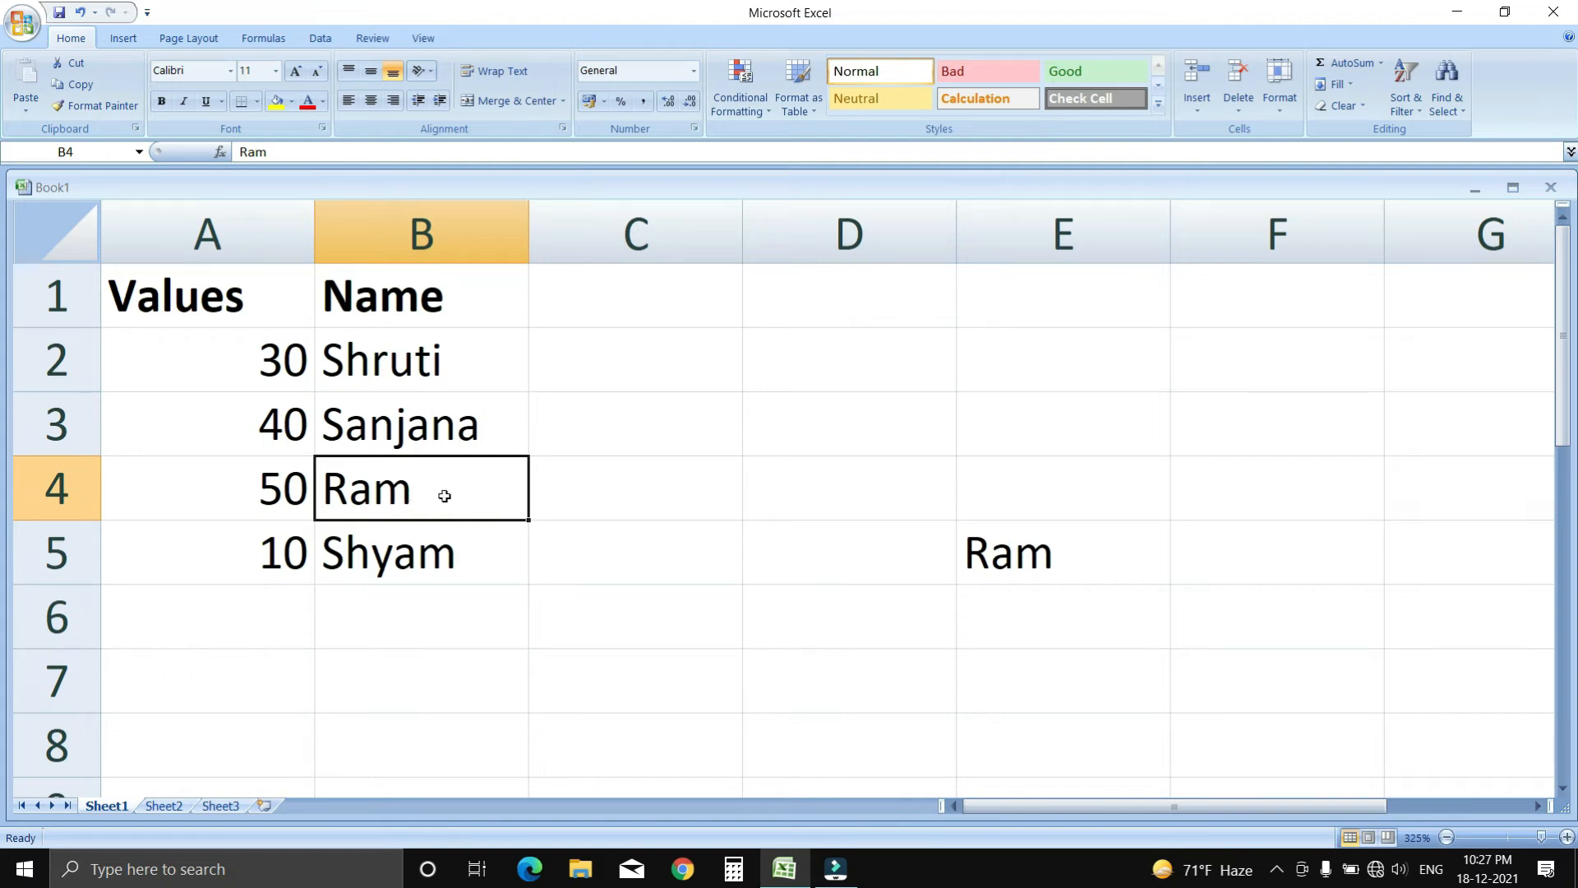
- Switch to Sheet2 and examine the Apple column's value in row 3 of the table
{"action": "left_click", "coordinate": [174, 808]}
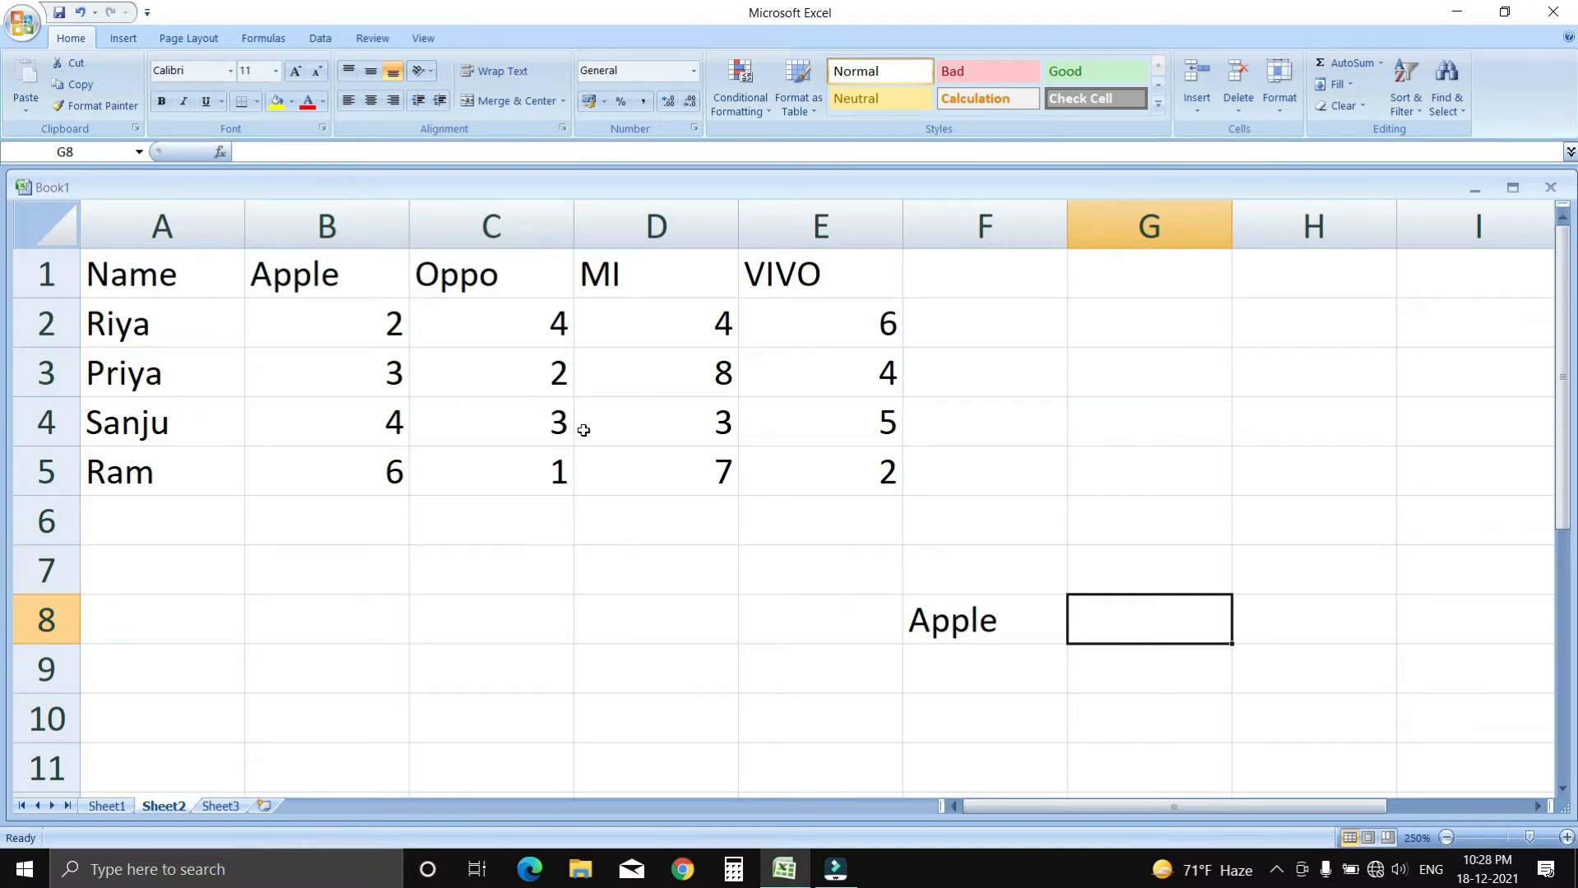
{"action": "left_click", "coordinate": [213, 384]}
{"action": "left_click", "coordinate": [367, 276]}
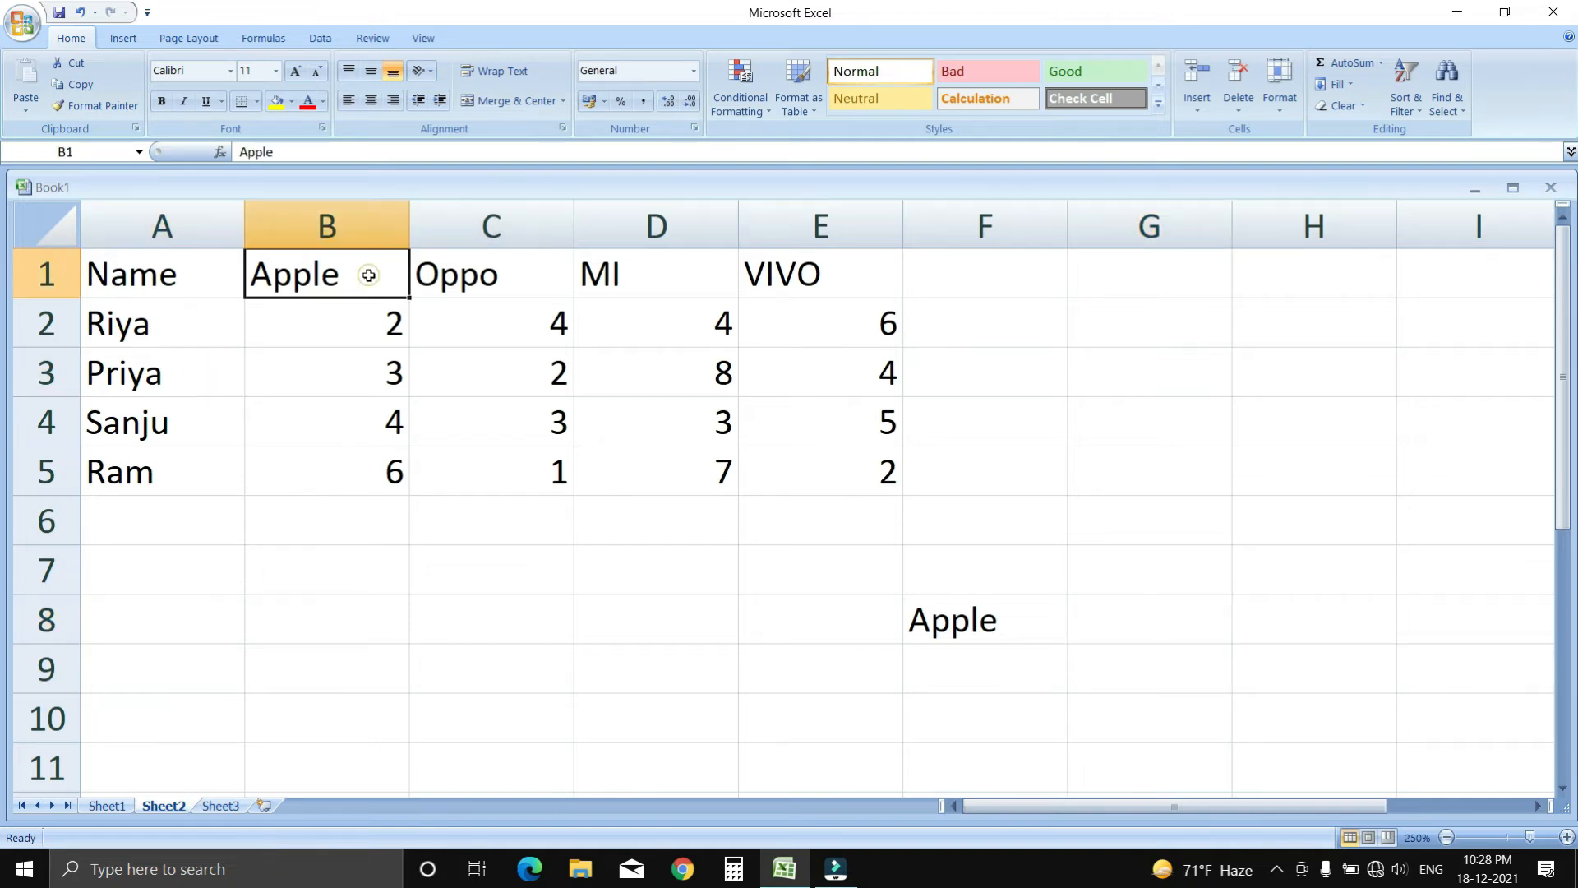
{"action": "left_click", "coordinate": [286, 379]}
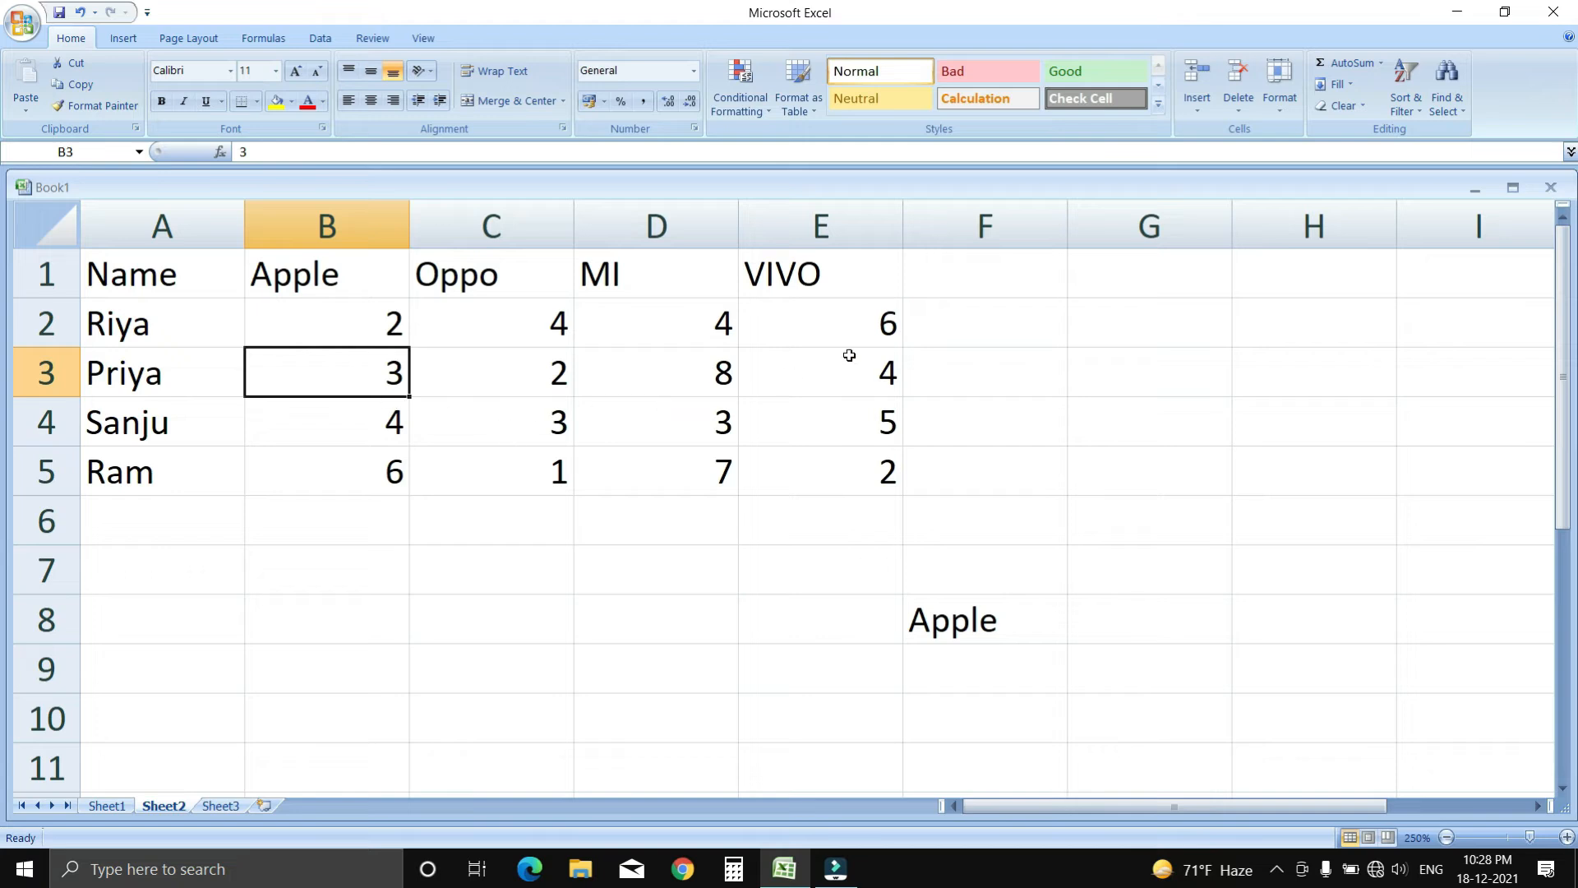
- Enter an HLOOKUP formula in G8 with lookup value F8, table A1:E5, row index 3 and exact match 0
{"action": "left_click", "coordinate": [1115, 609]}
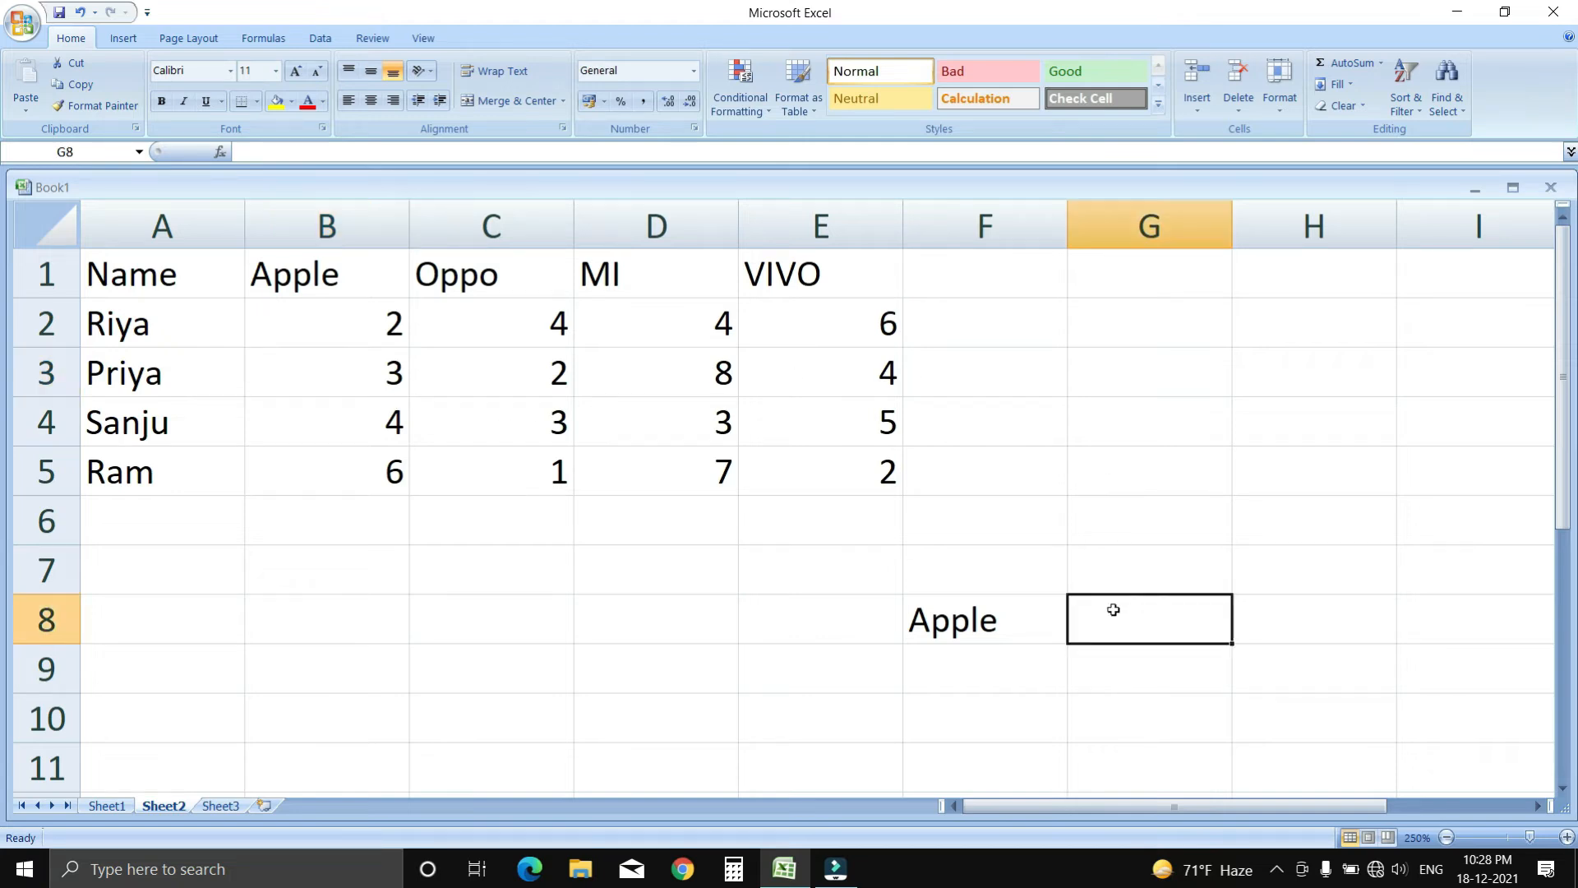
{"action": "left_click", "coordinate": [983, 634]}
{"action": "left_click", "coordinate": [1120, 629]}
{"action": "type", "text": "=hloo"}
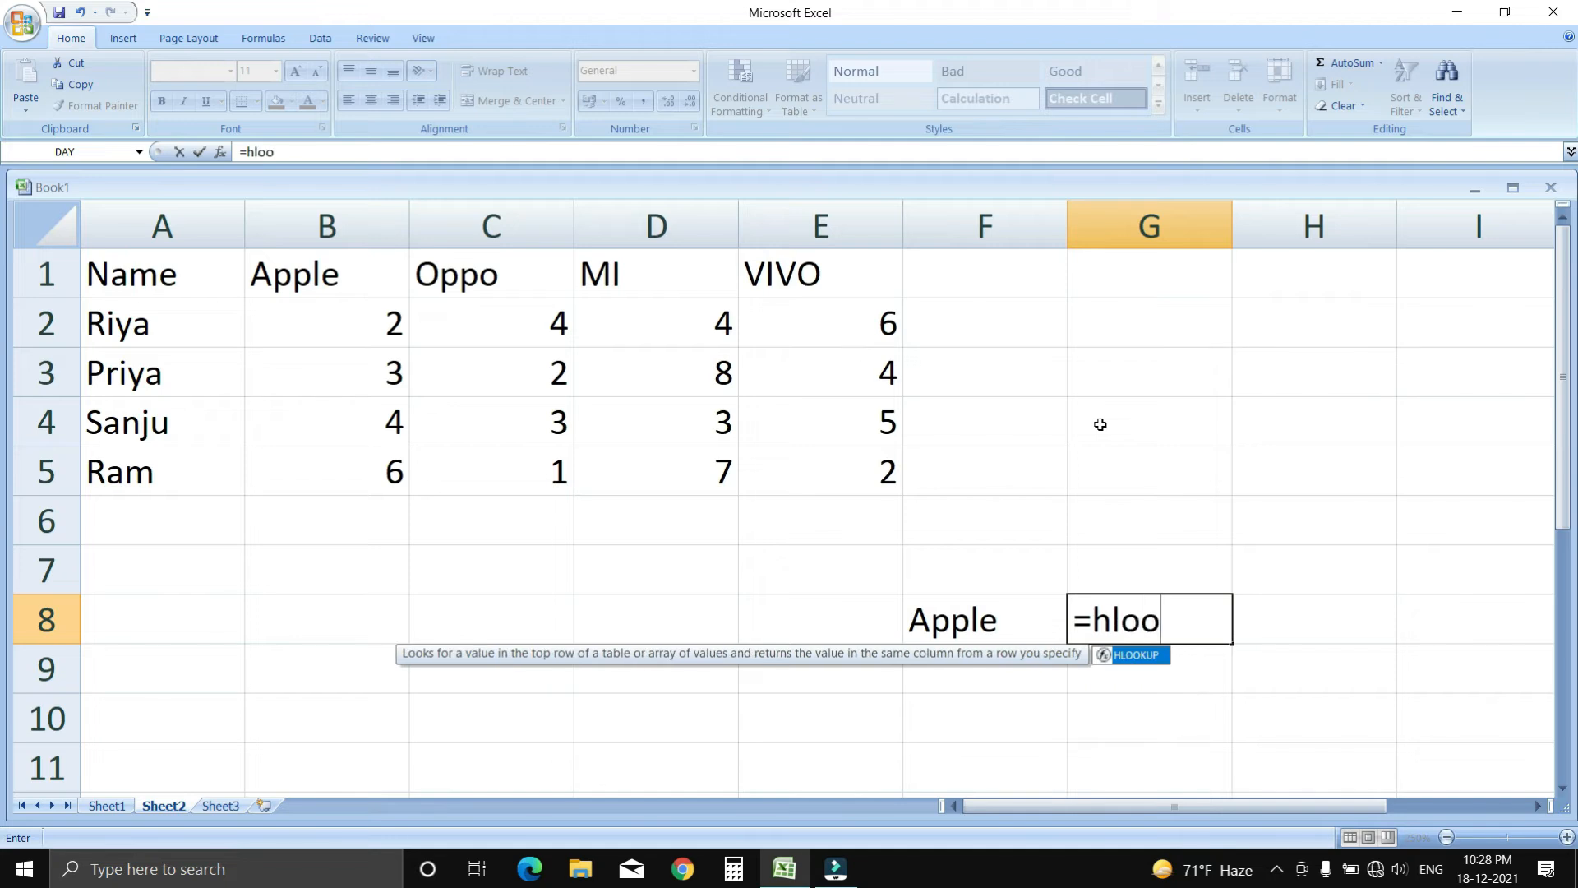
{"action": "type", "text": "kup("}
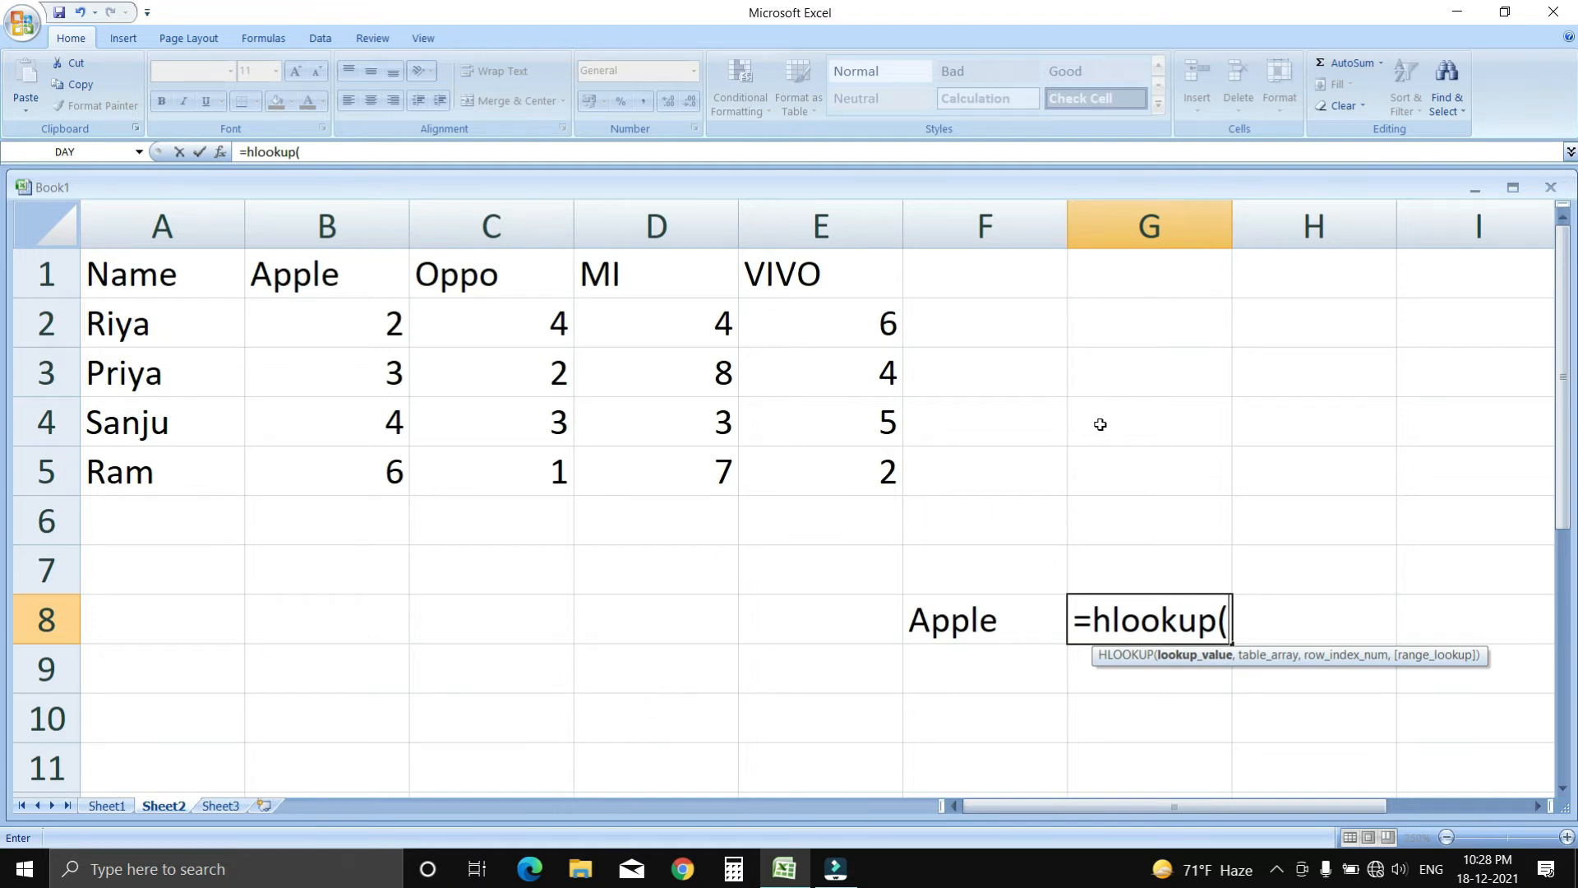
{"action": "left_click", "coordinate": [967, 628]}
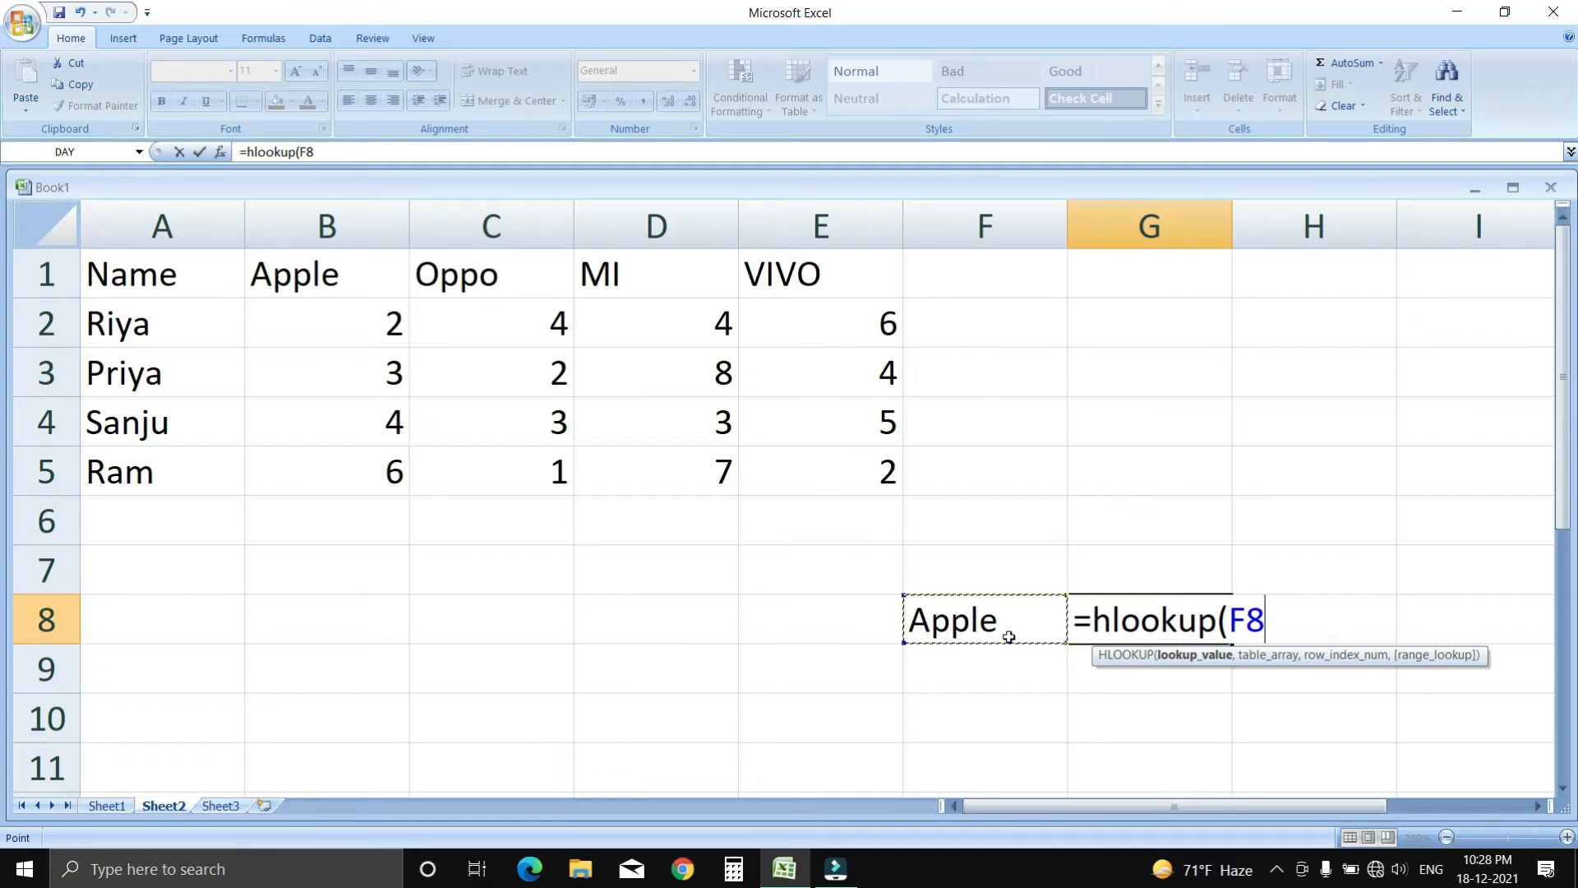
{"action": "type", "text": ","}
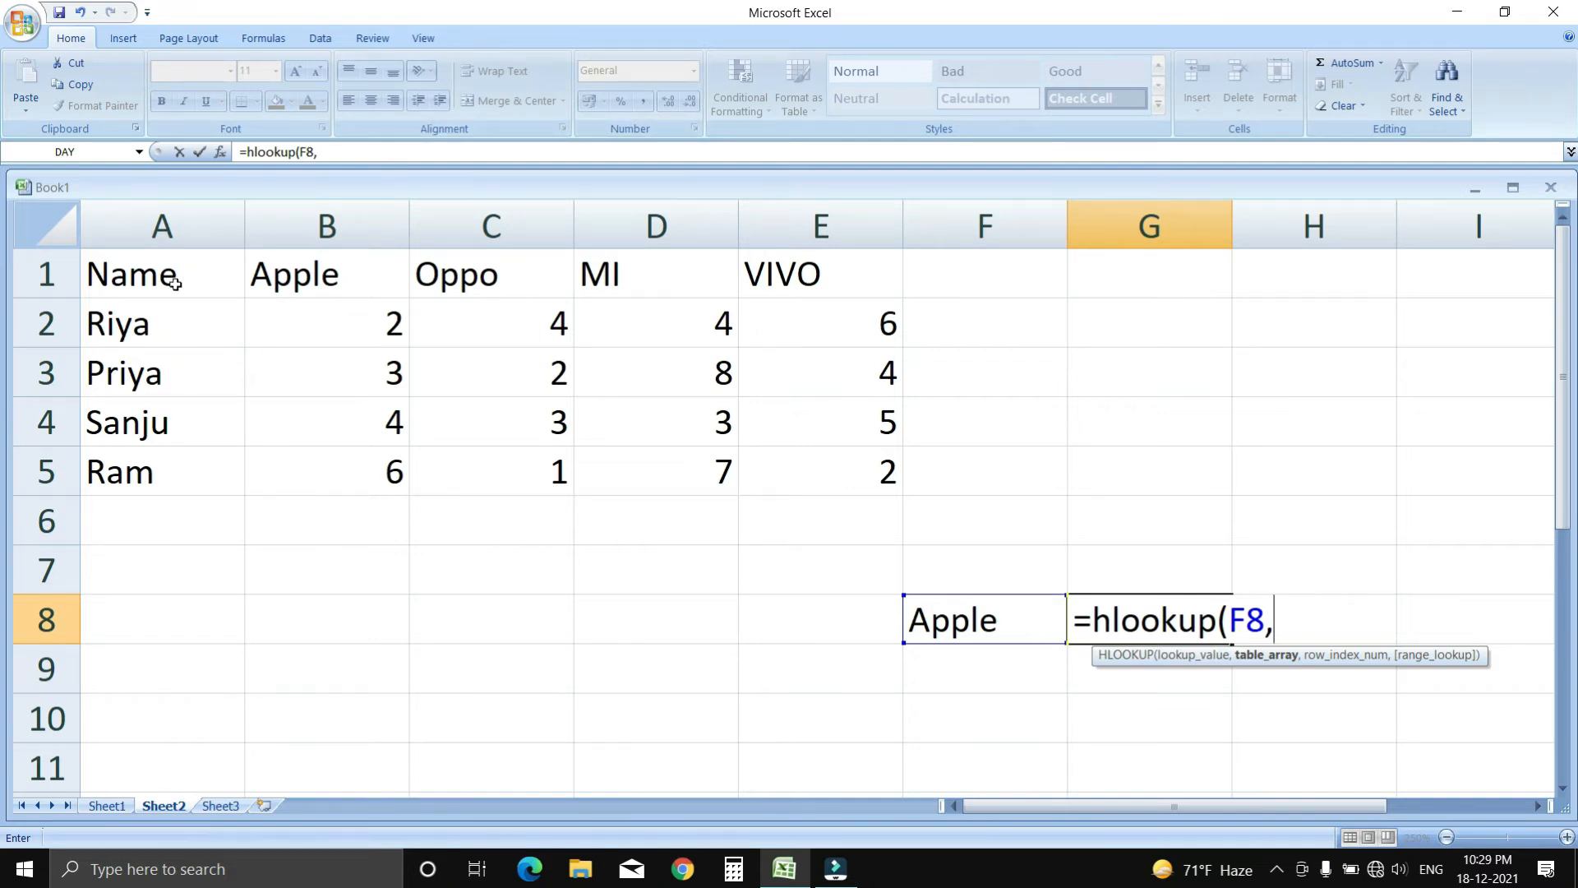
{"action": "left_click_drag", "start_coordinate": [175, 283], "coordinate": [800, 483]}
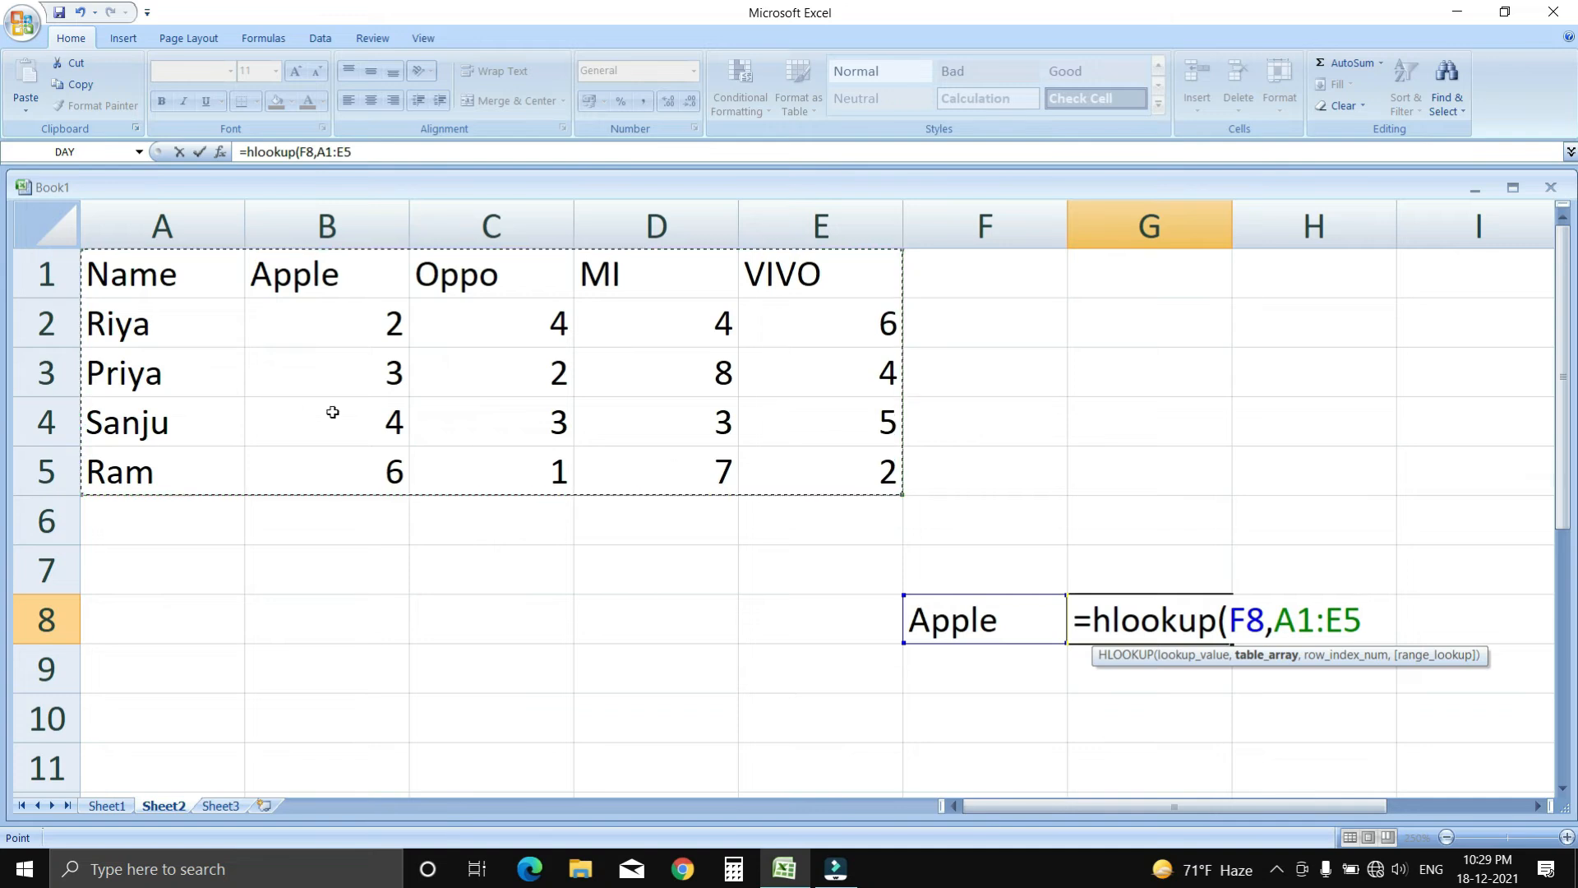
{"action": "type", "text": ","}
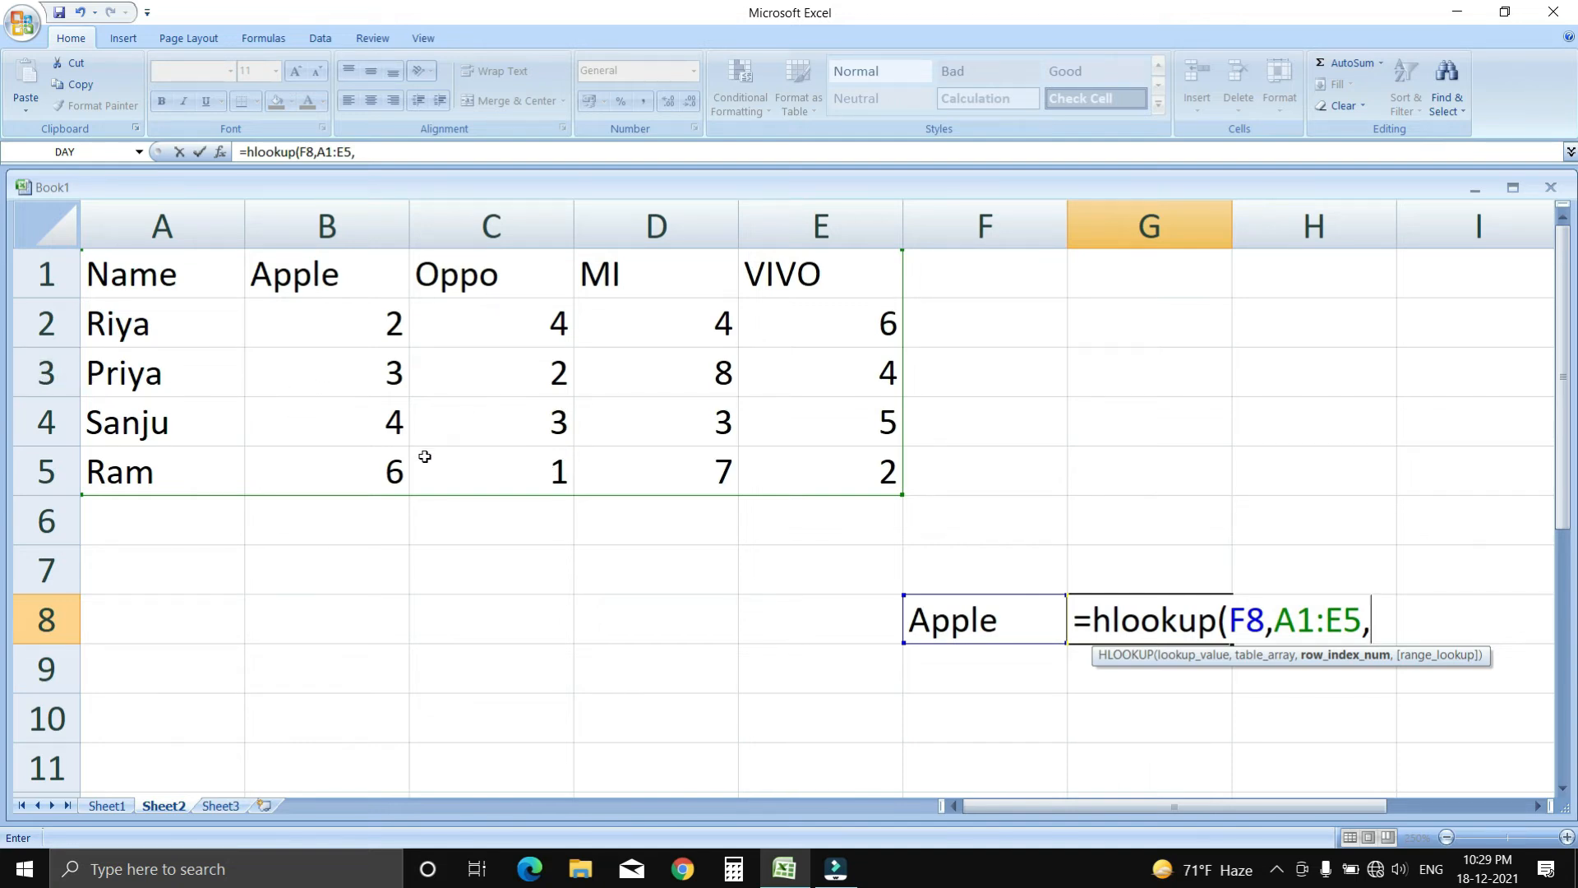
{"action": "type", "text": "3,"}
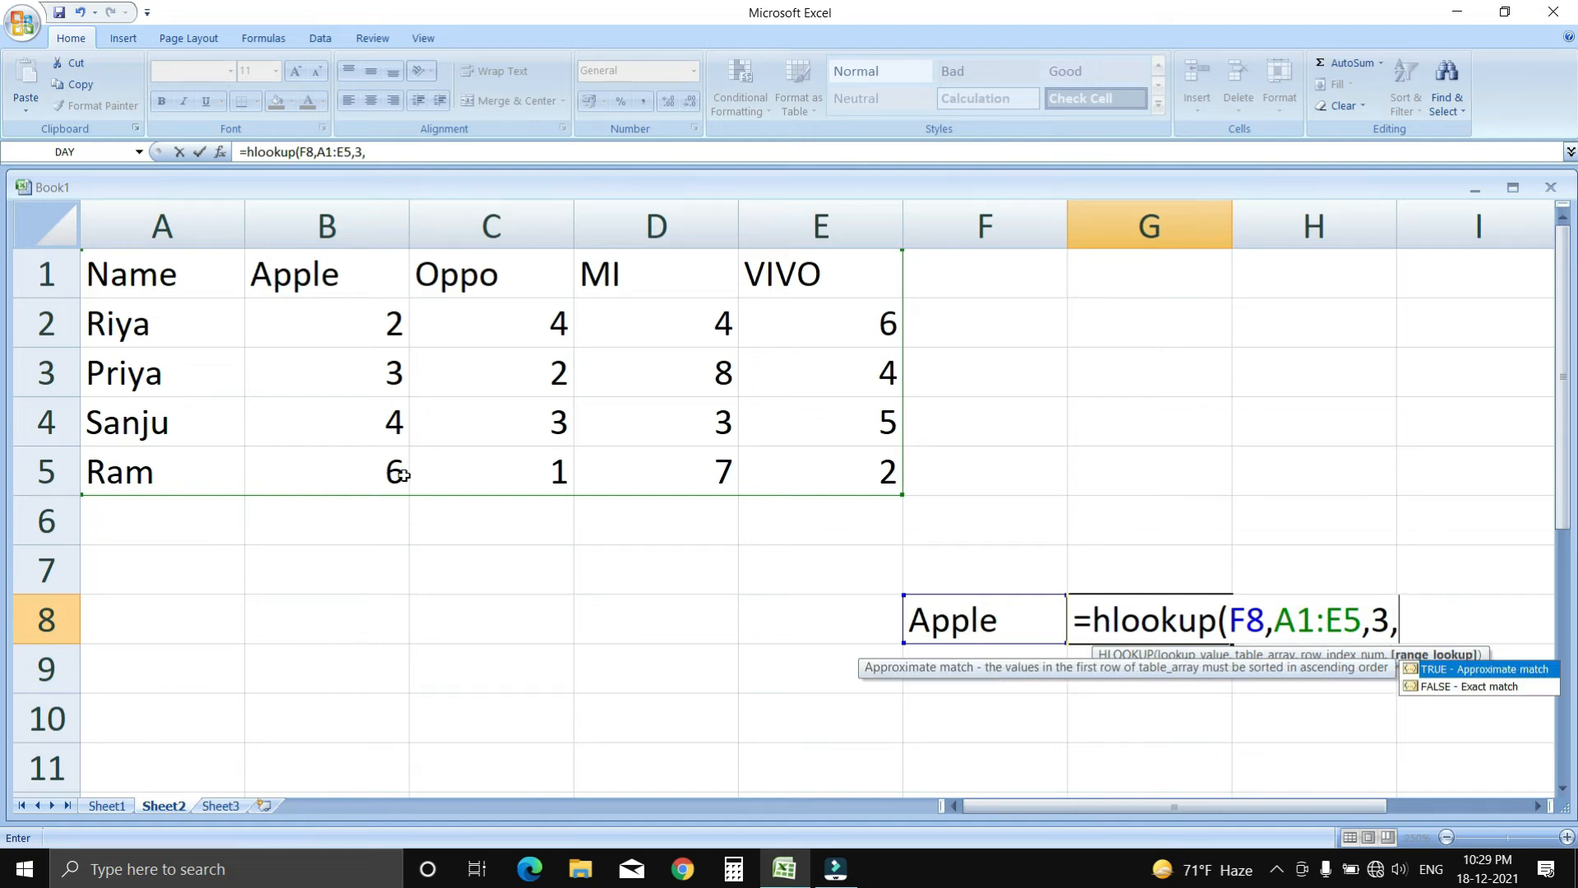
{"action": "type", "text": "0)"}
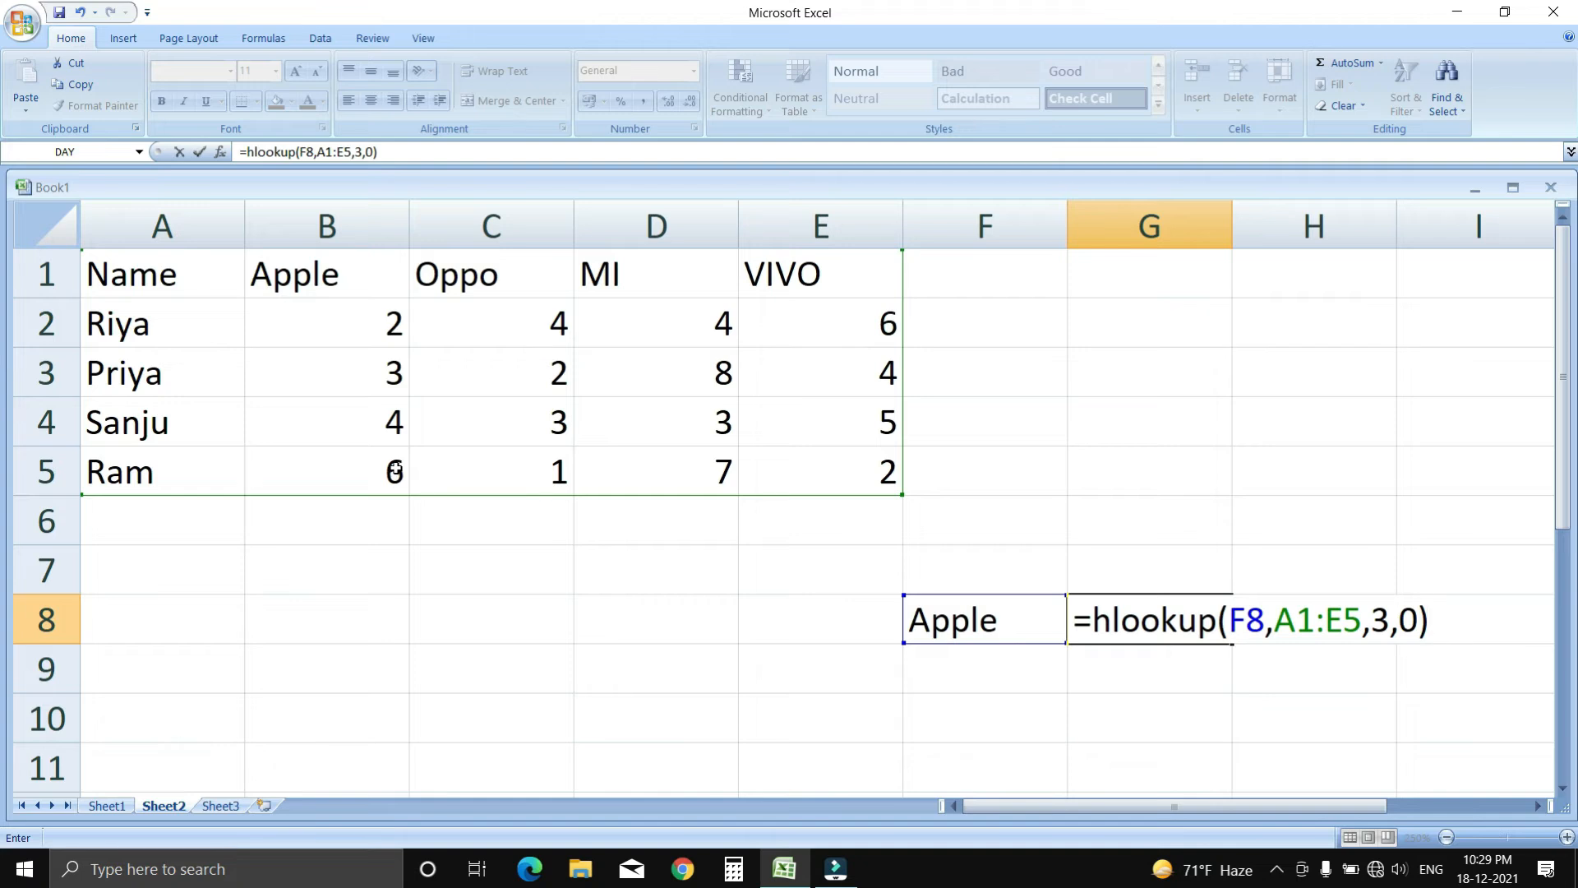
{"action": "key", "text": "Return"}
{"action": "left_click", "coordinate": [1110, 617]}
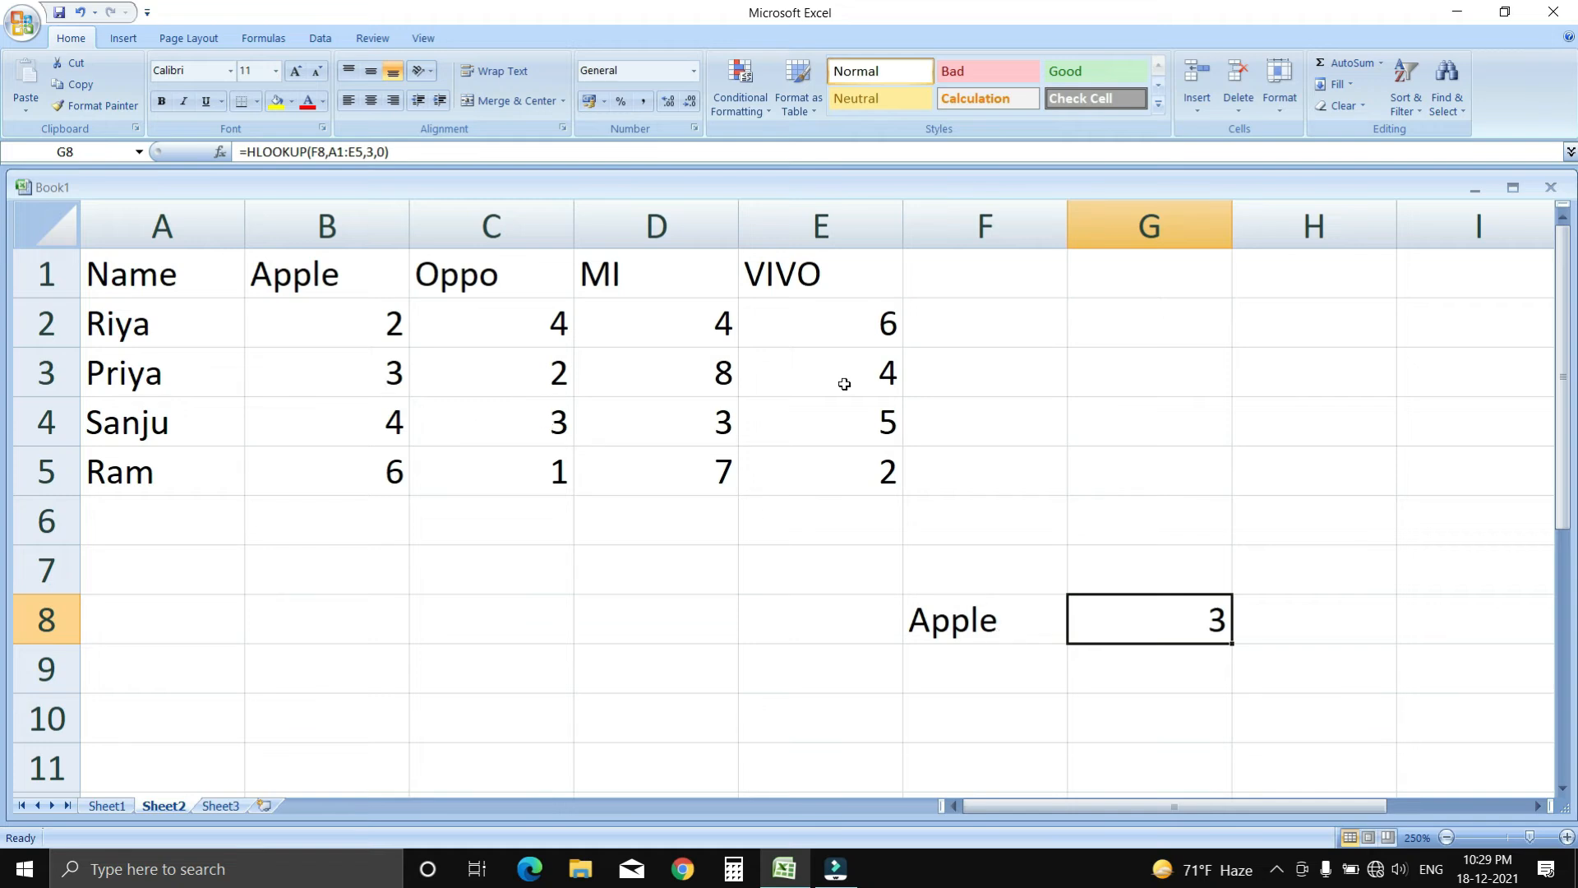
- Replace the lookup value in F8 with mi and check the result against the MI column's row 3 value
{"action": "left_click", "coordinate": [972, 613]}
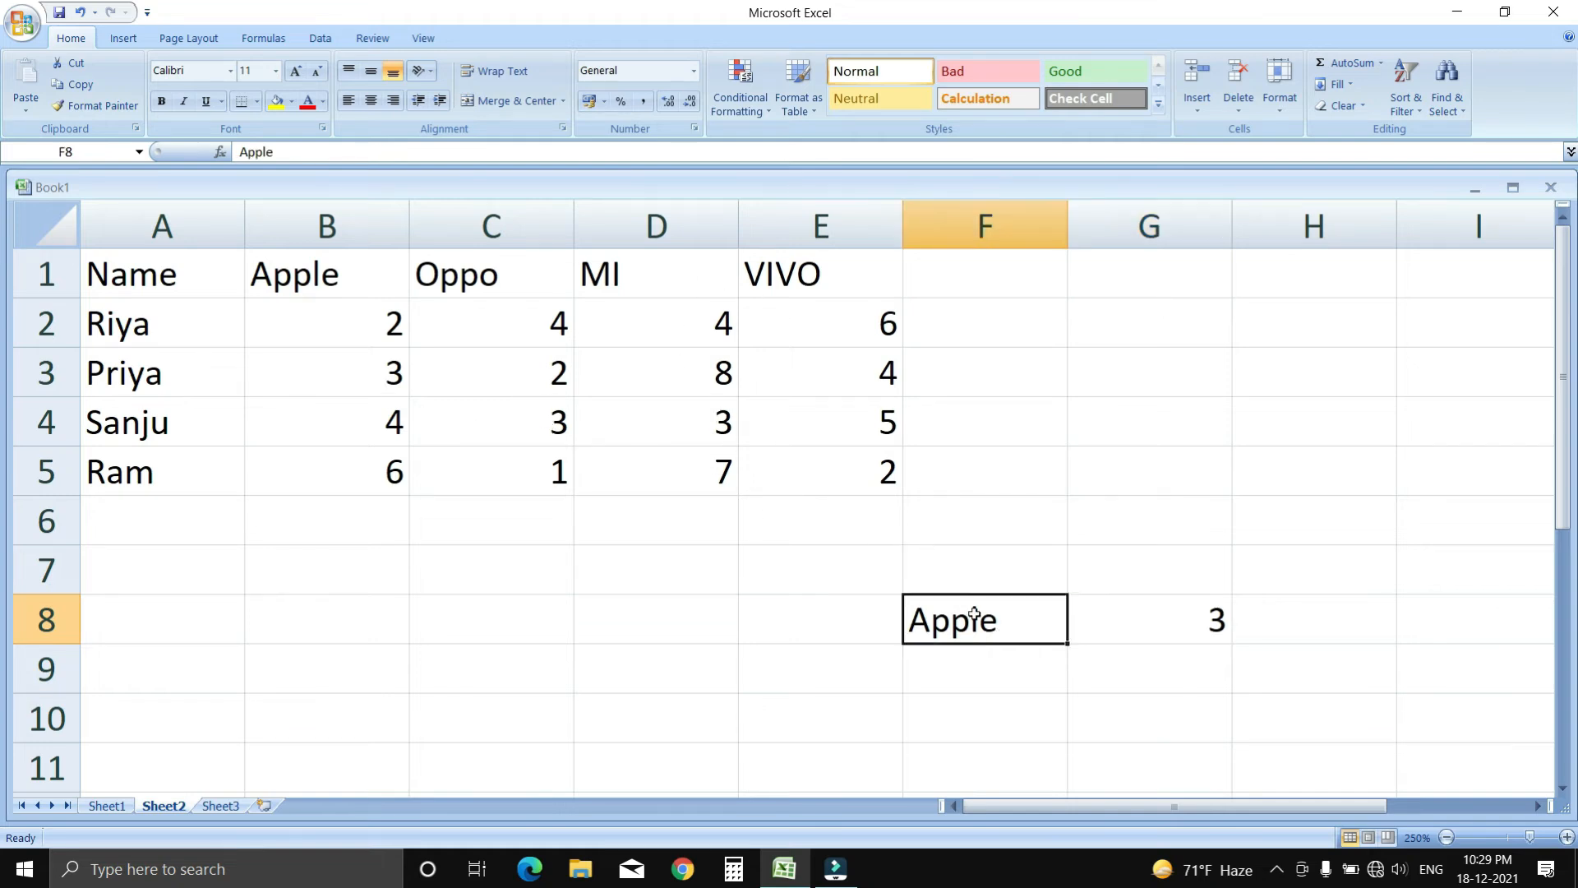
{"action": "type", "text": "mi"}
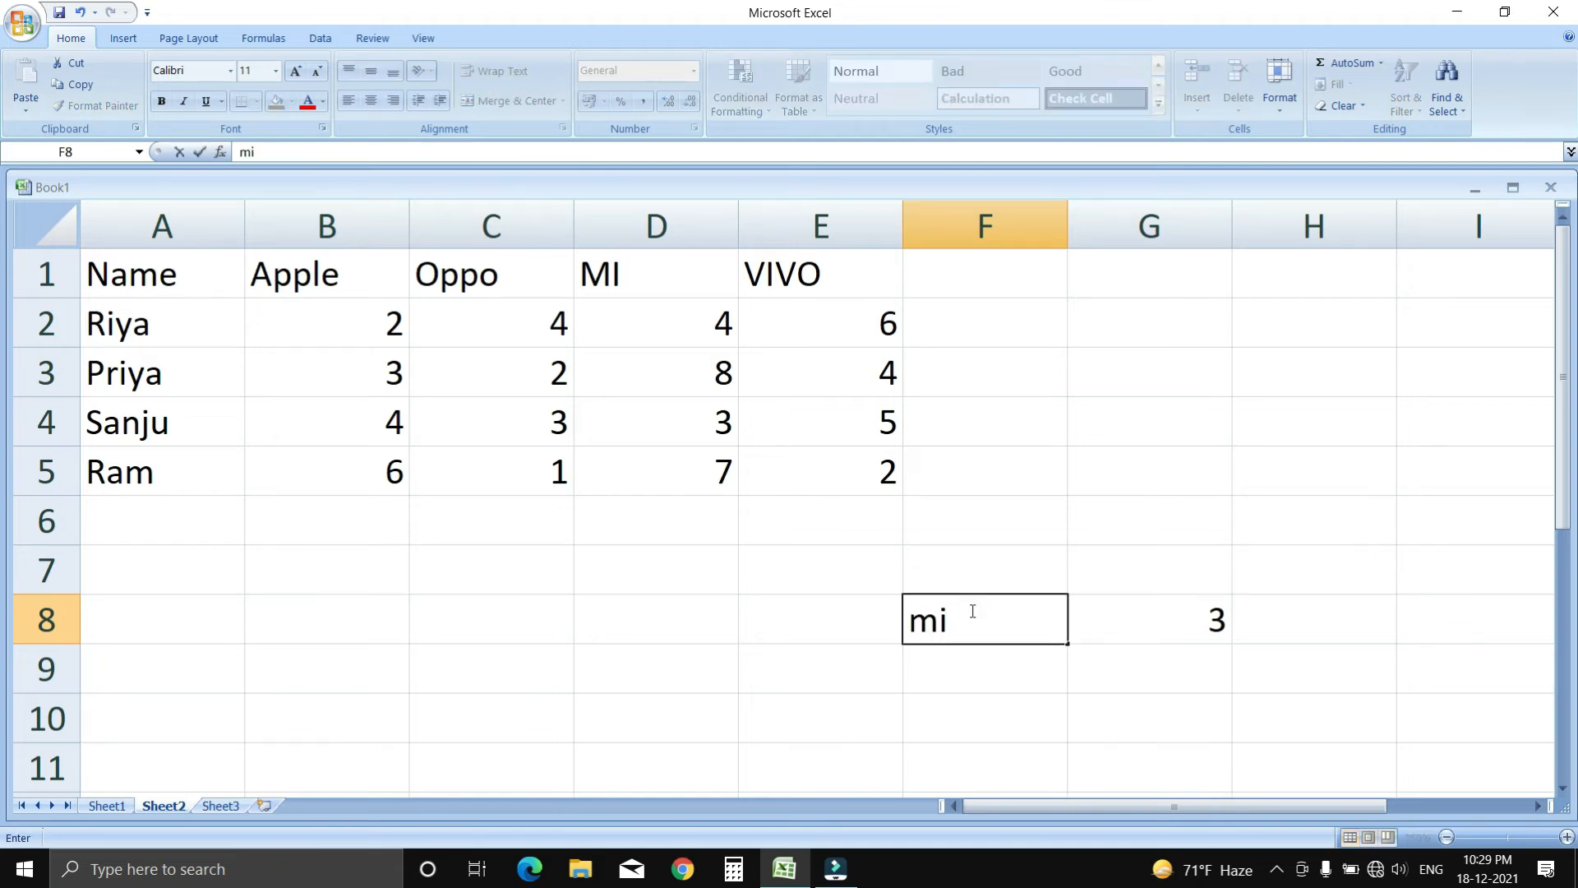
{"action": "key", "text": "Return"}
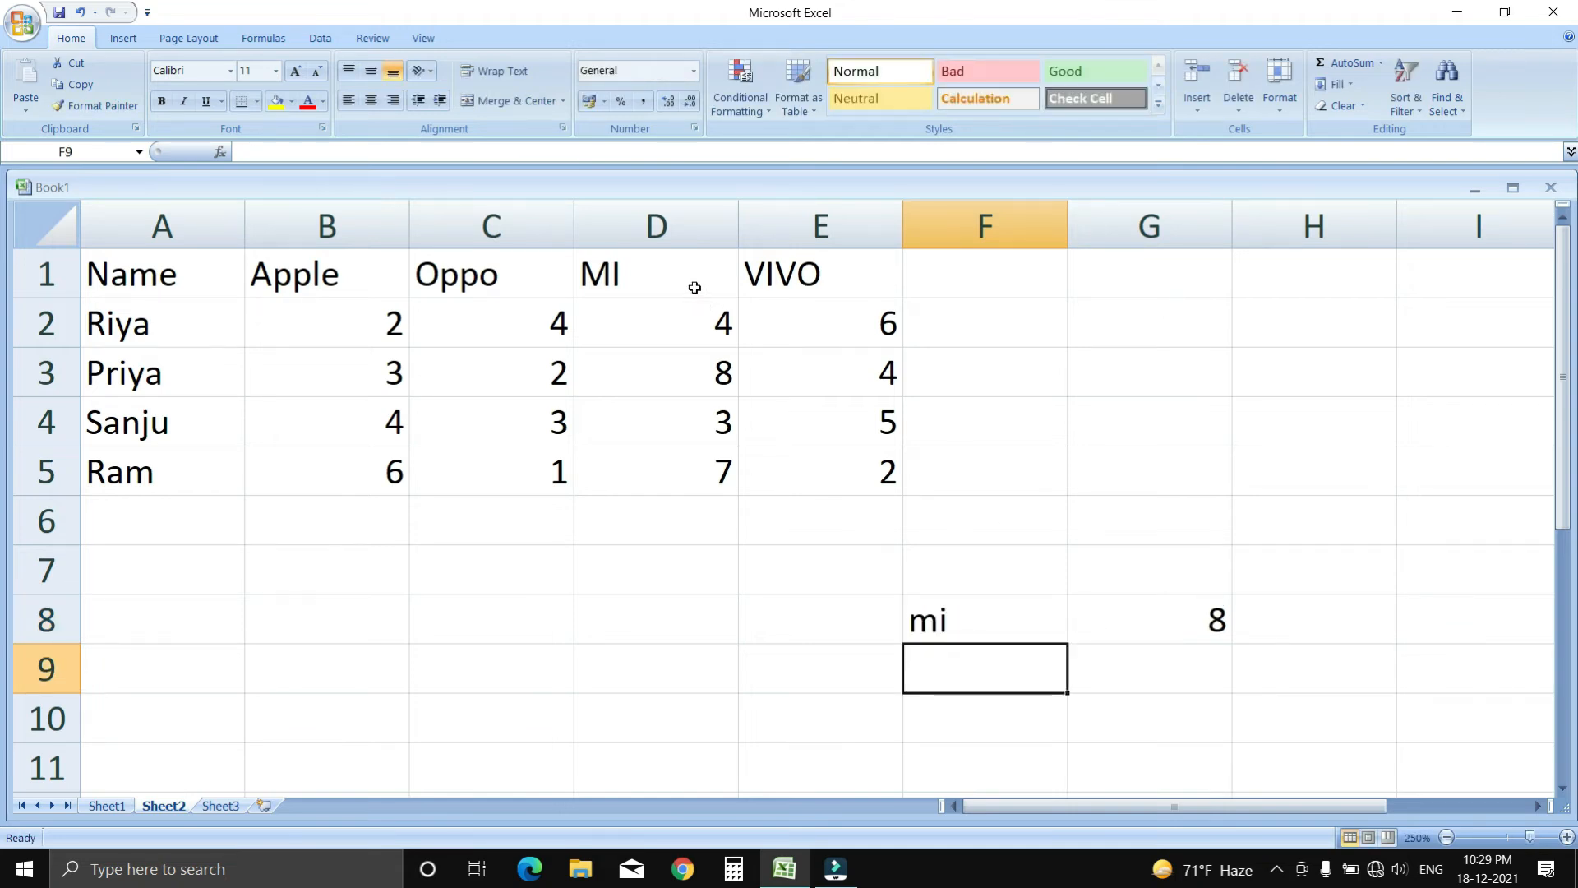
{"action": "left_click", "coordinate": [714, 380]}
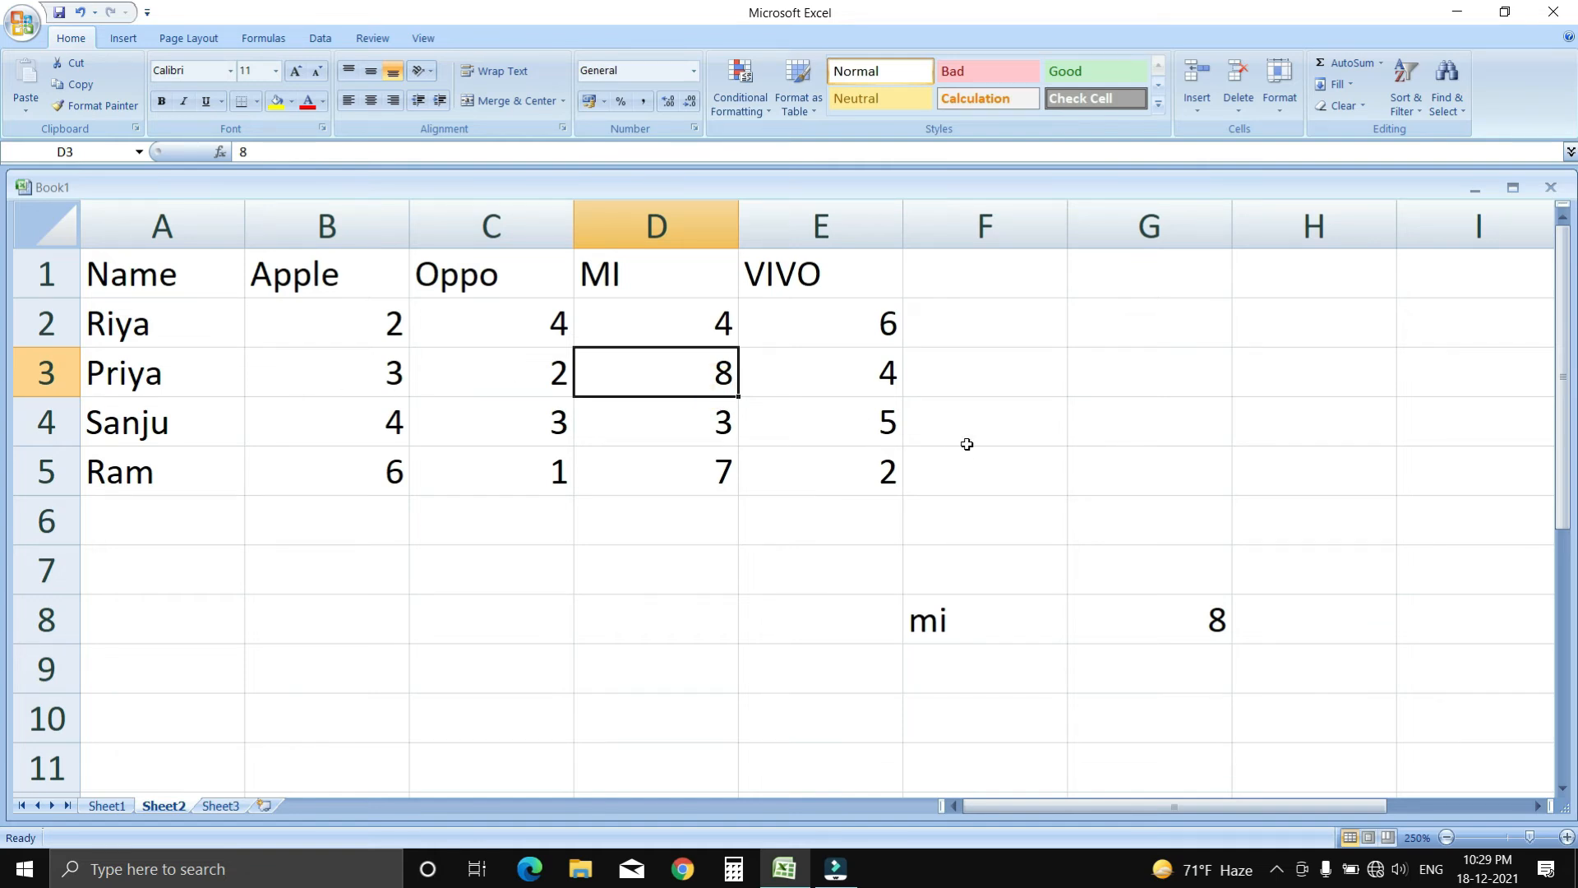
- Trace the HLOOKUP result in the table from the MI header and row 3's name to cell D3
{"action": "left_click", "coordinate": [641, 275]}
{"action": "left_click", "coordinate": [159, 380]}
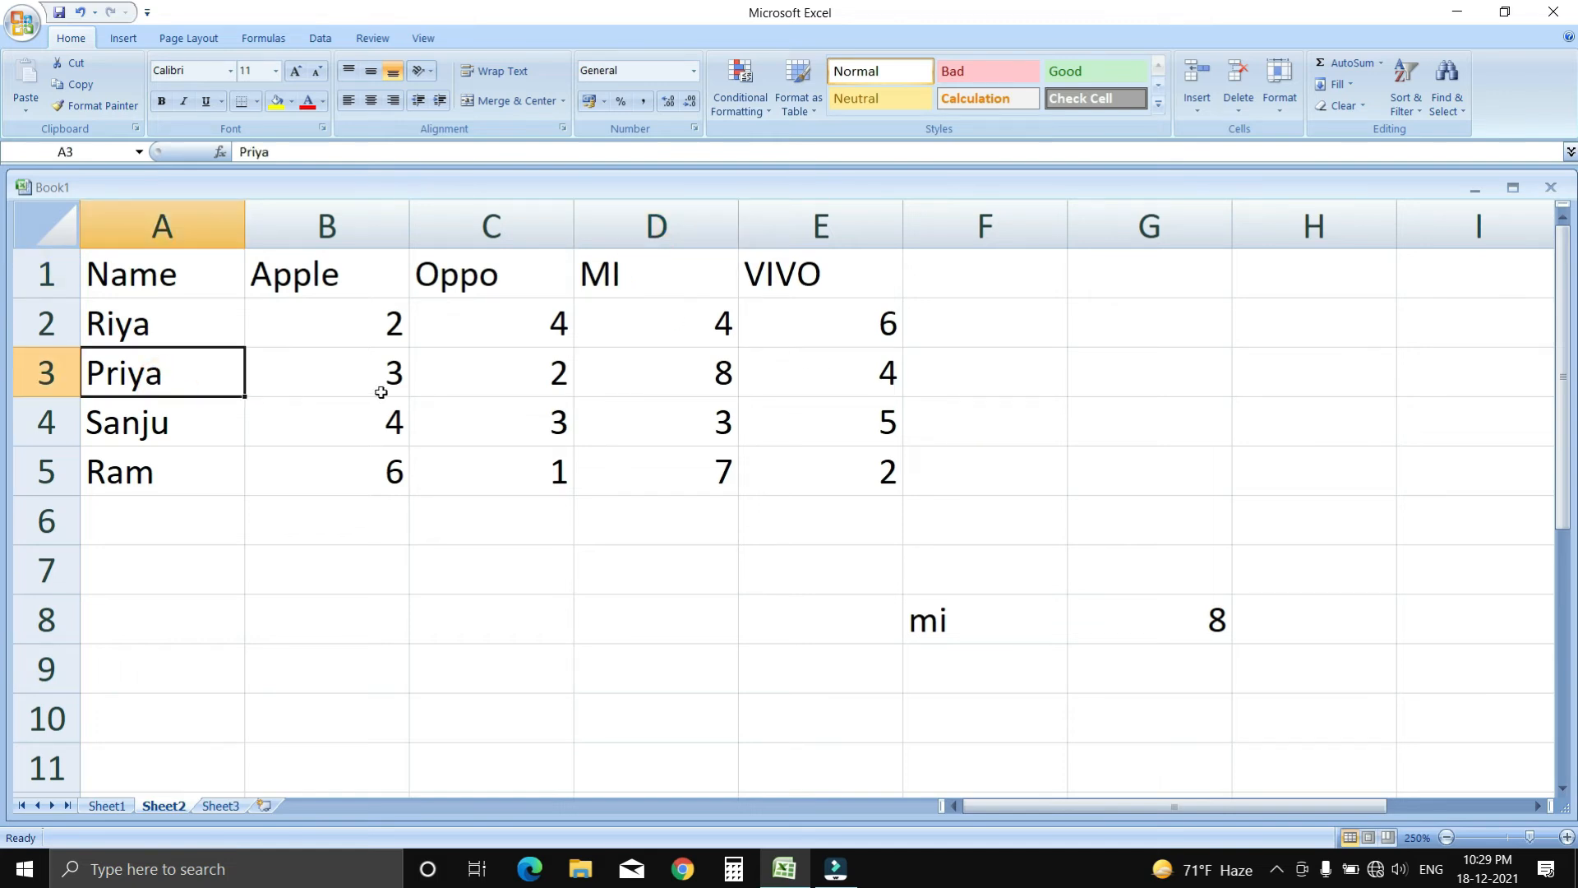
{"action": "left_click", "coordinate": [686, 389]}
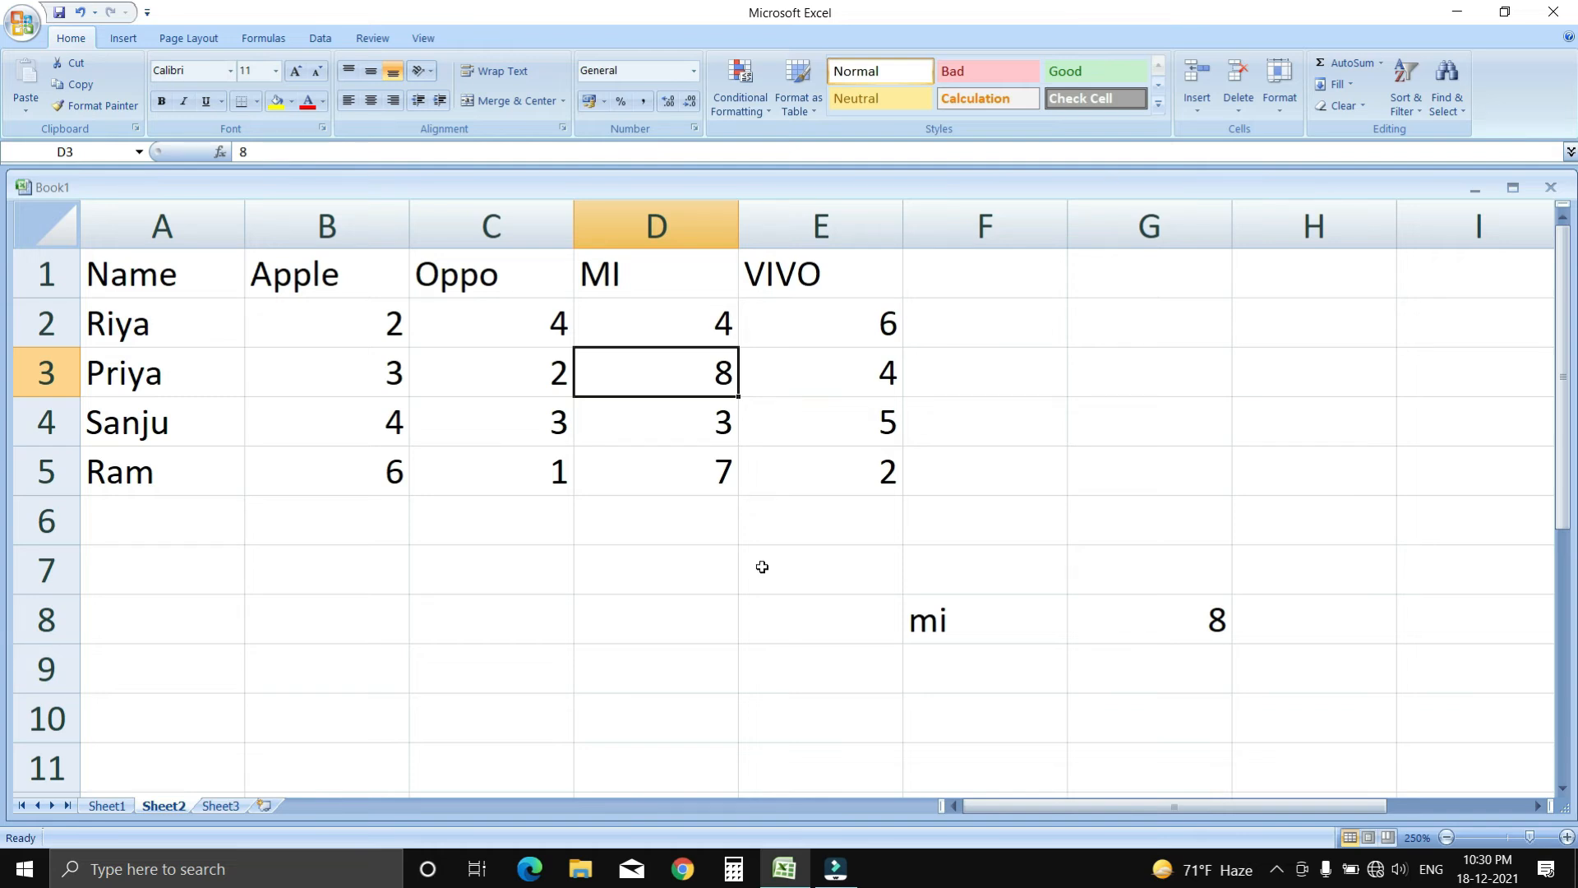
- Switch to Sheet3 and enter the date of birth in A2 under the Born date header
{"action": "left_click", "coordinate": [212, 808]}
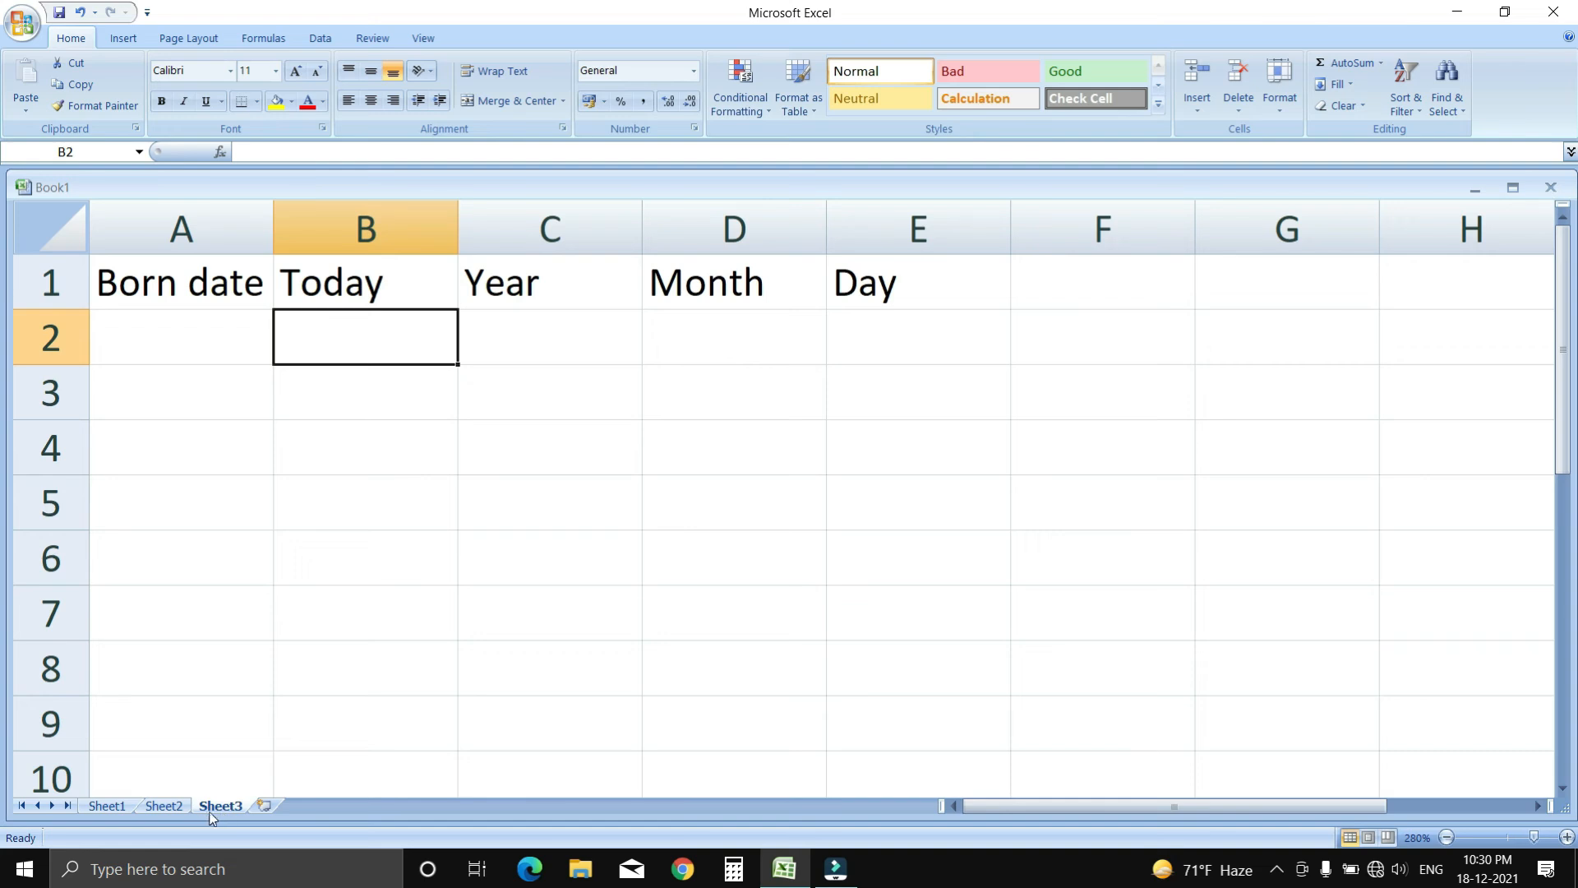
{"action": "left_click", "coordinate": [146, 293]}
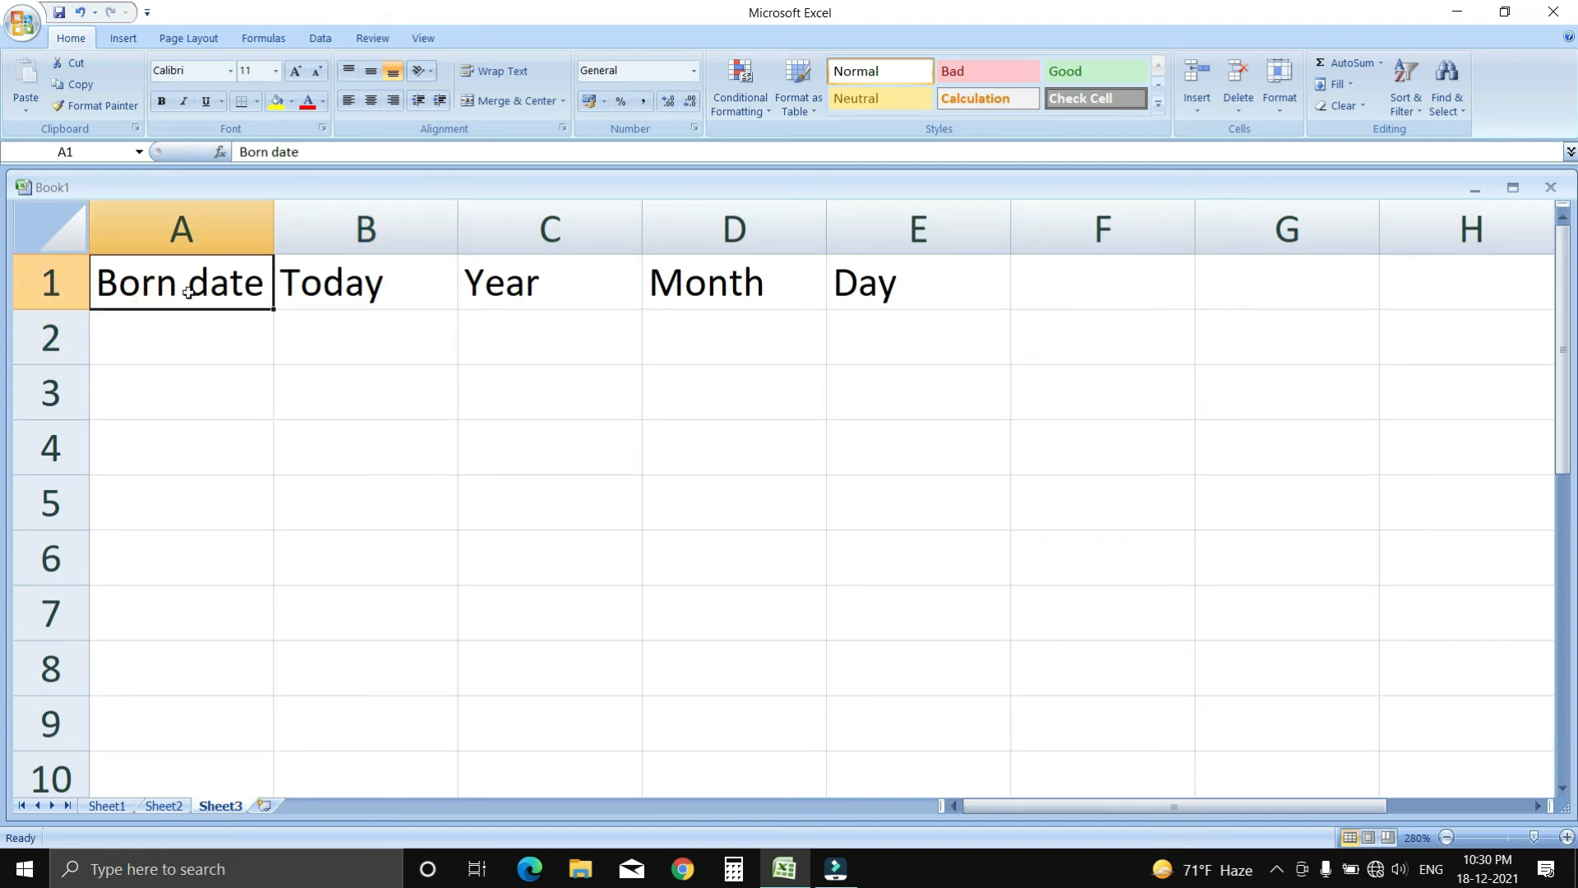
{"action": "left_click_drag", "start_coordinate": [189, 293], "coordinate": [463, 304]}
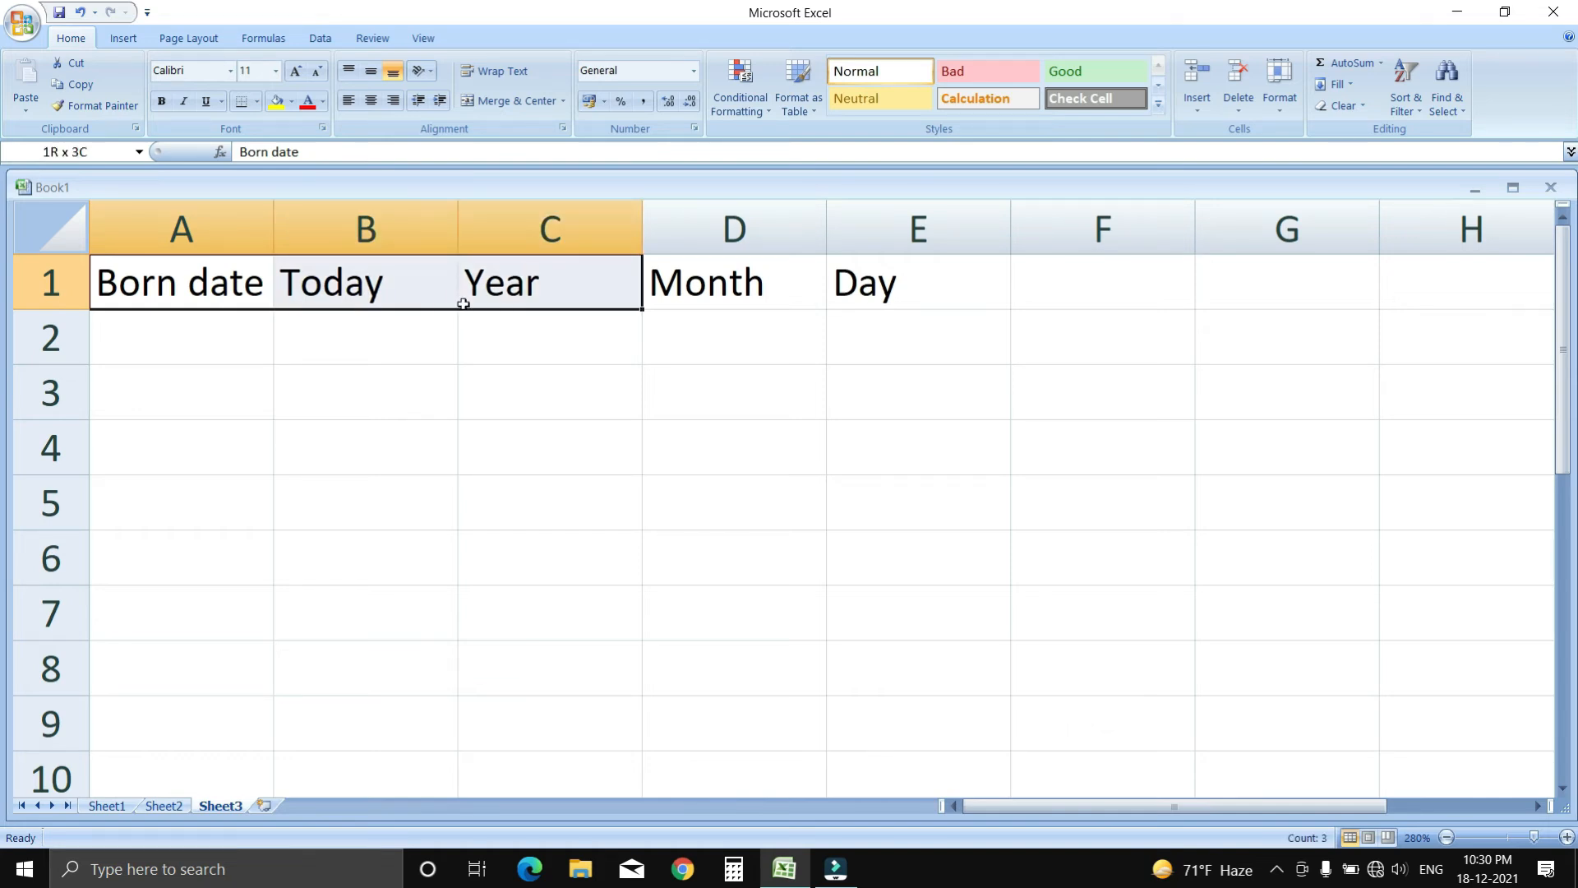
{"action": "left_click_drag", "start_coordinate": [463, 304], "coordinate": [504, 318]}
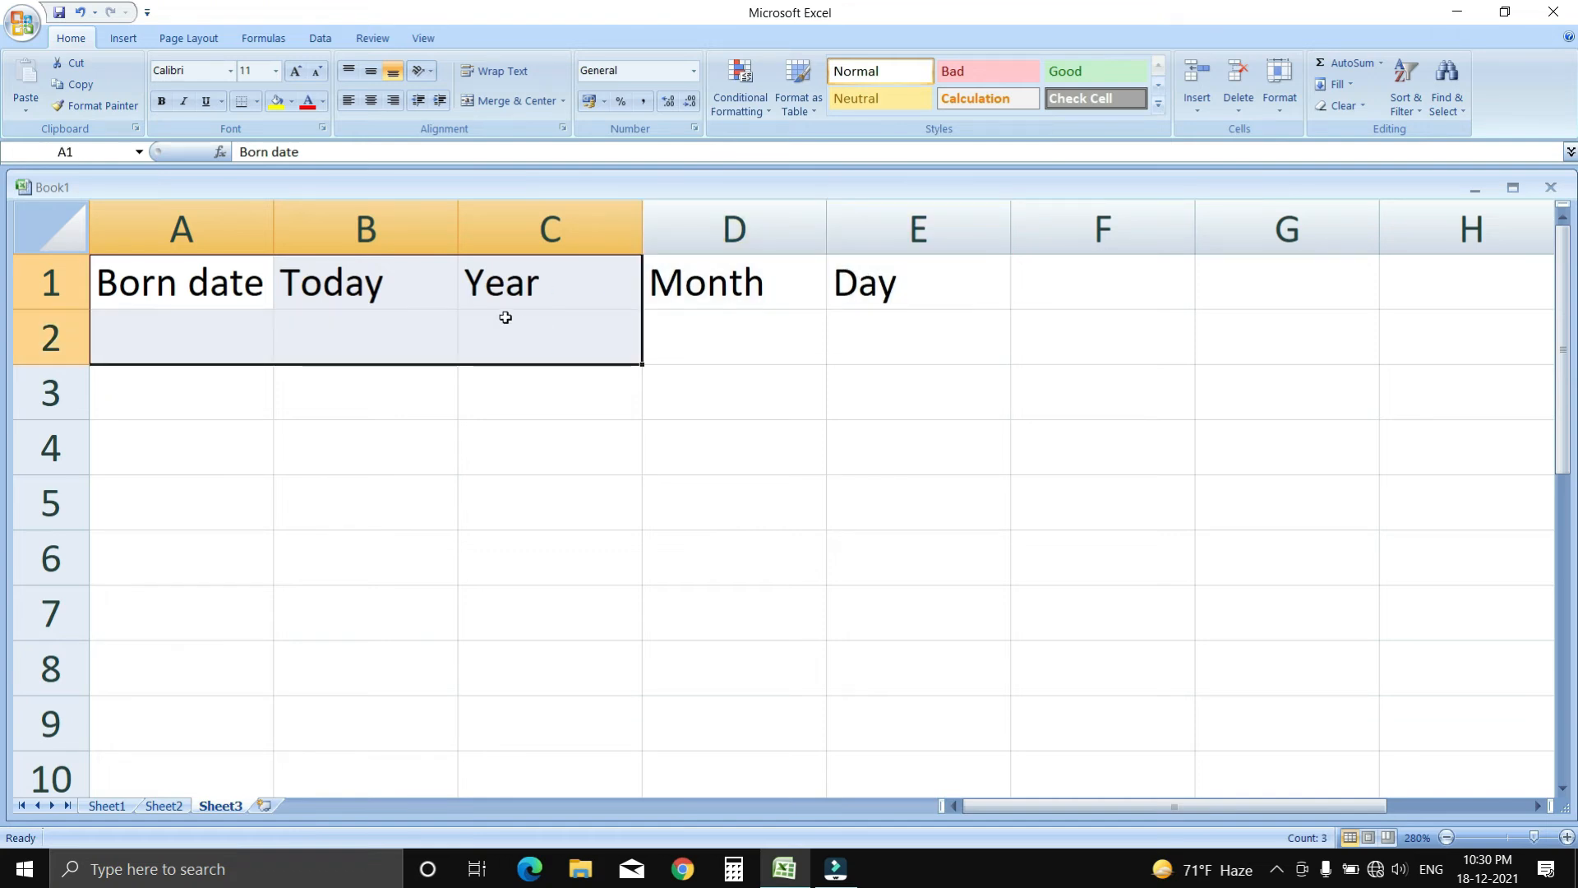
{"action": "left_click", "coordinate": [197, 350]}
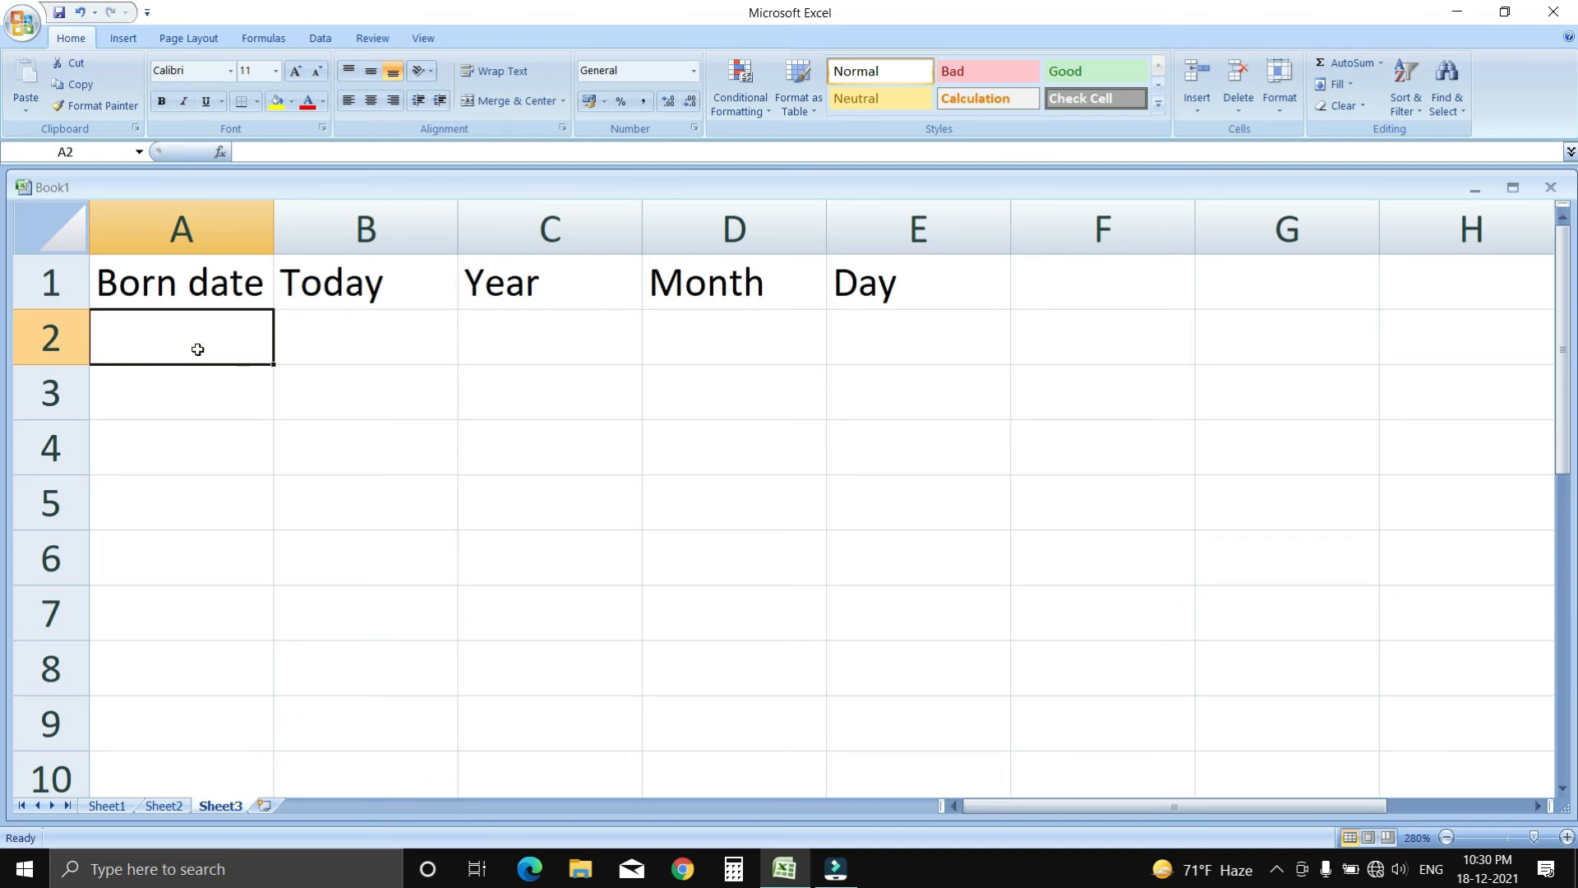
{"action": "type", "text": "31"}
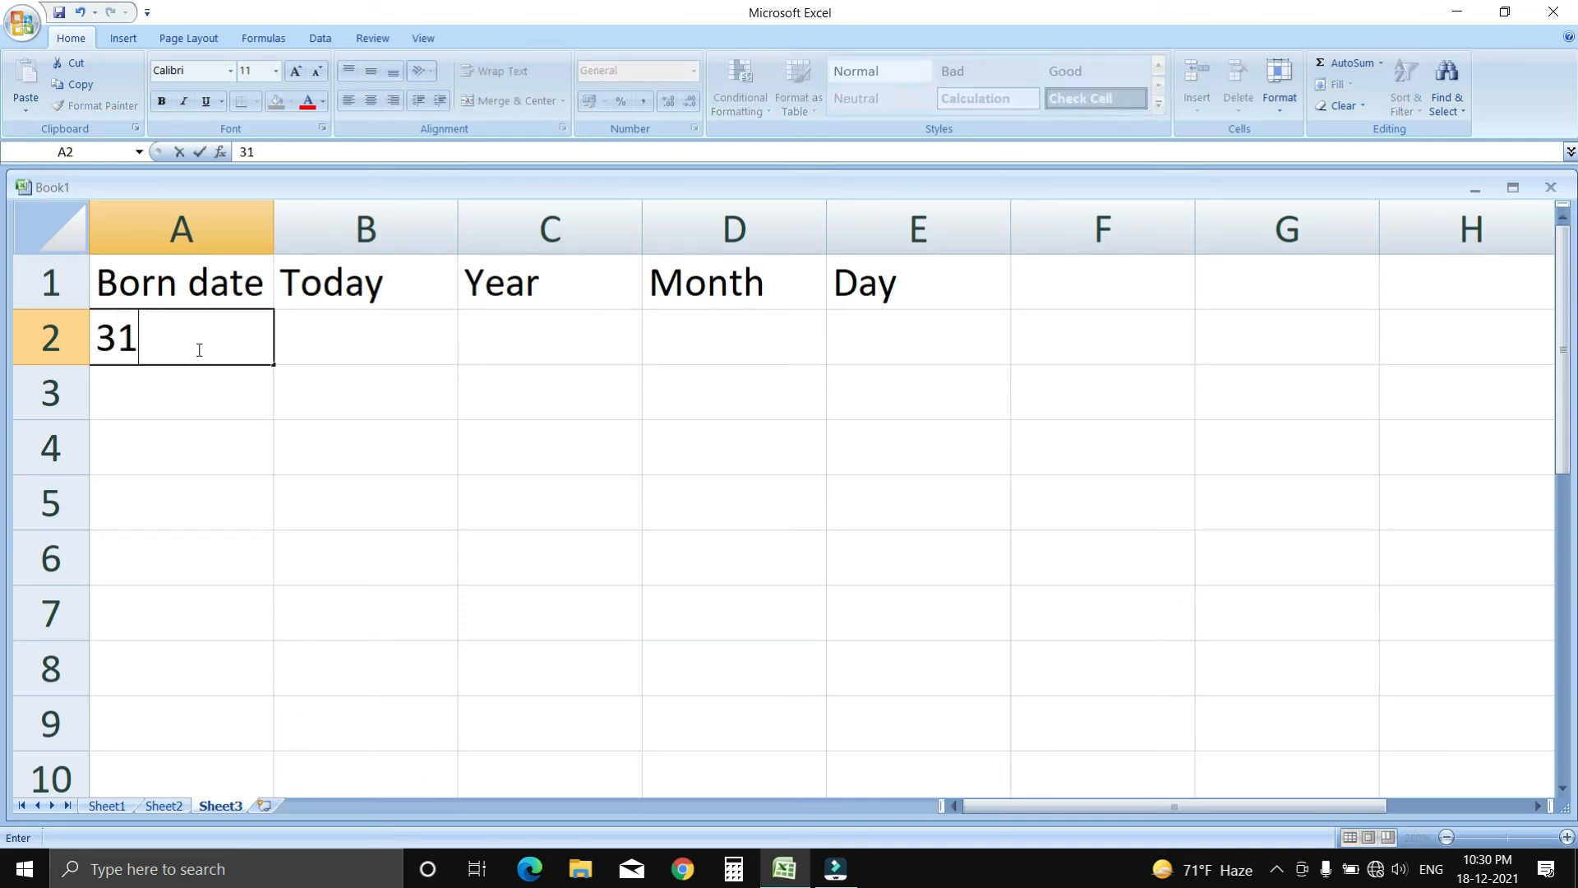
{"action": "type", "text": "-1-200"}
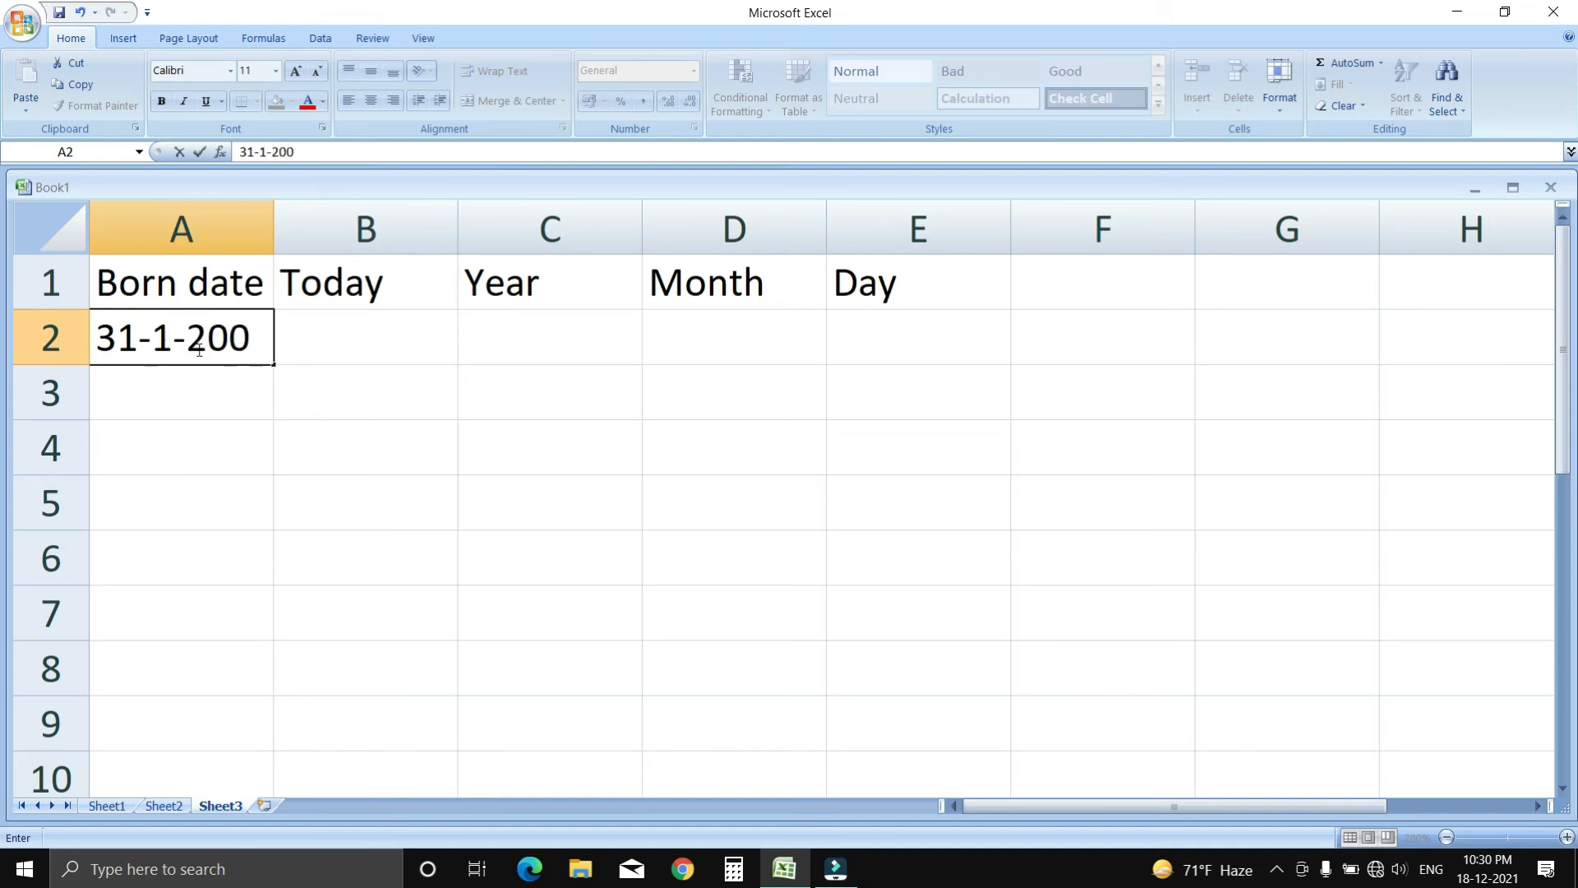
{"action": "type", "text": "0"}
- Enter 18-12-2021 in B2 under the Today header and widen column B beyond the date
{"action": "left_click", "coordinate": [359, 337]}
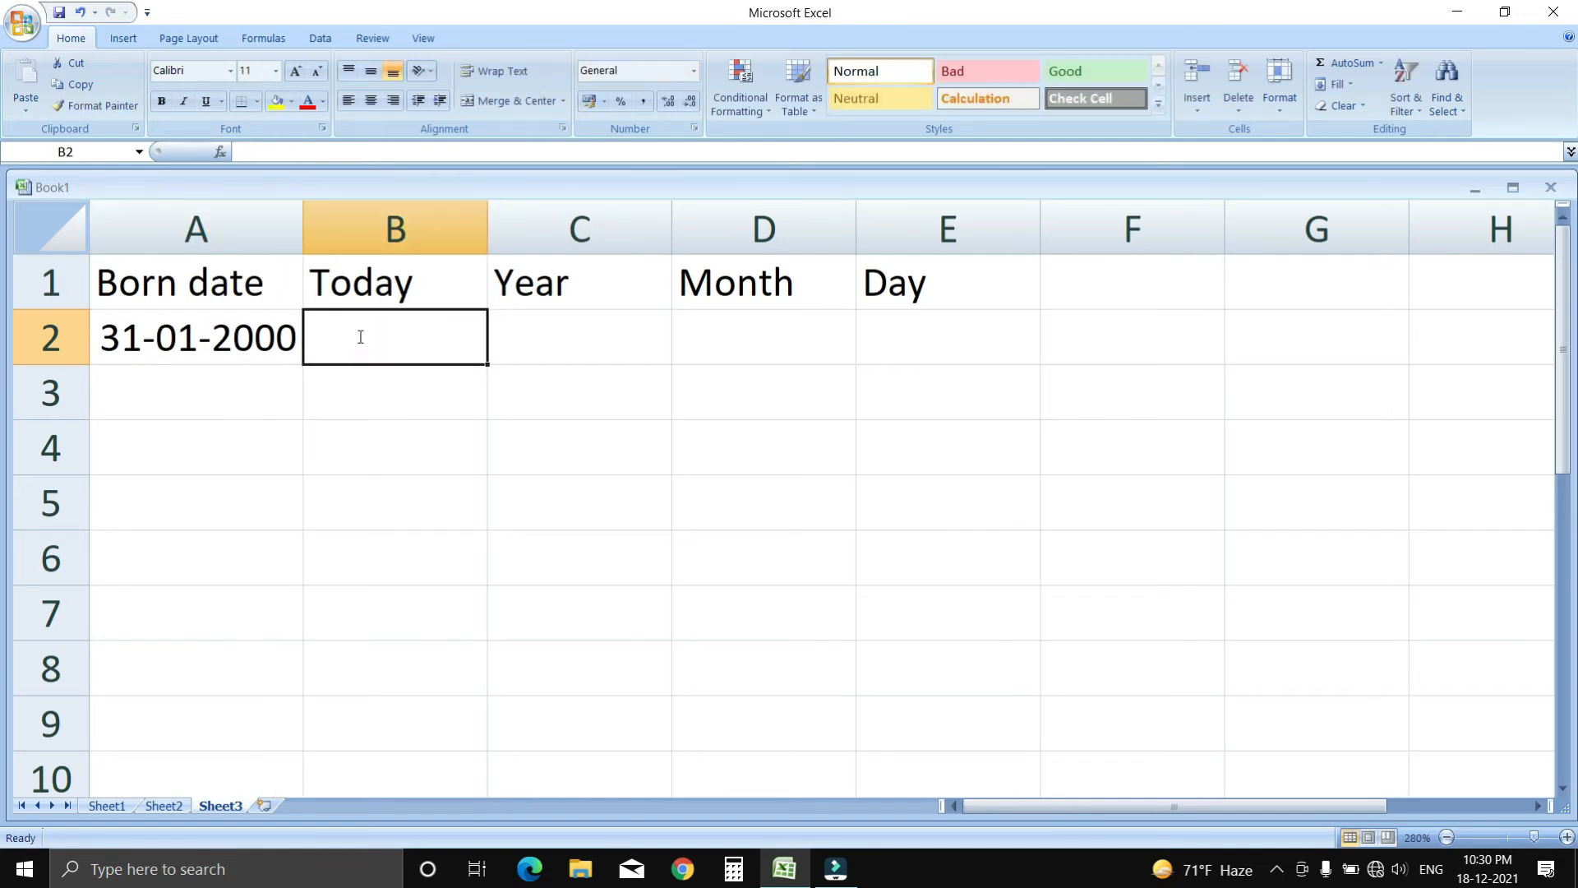
{"action": "type", "text": "18-12"}
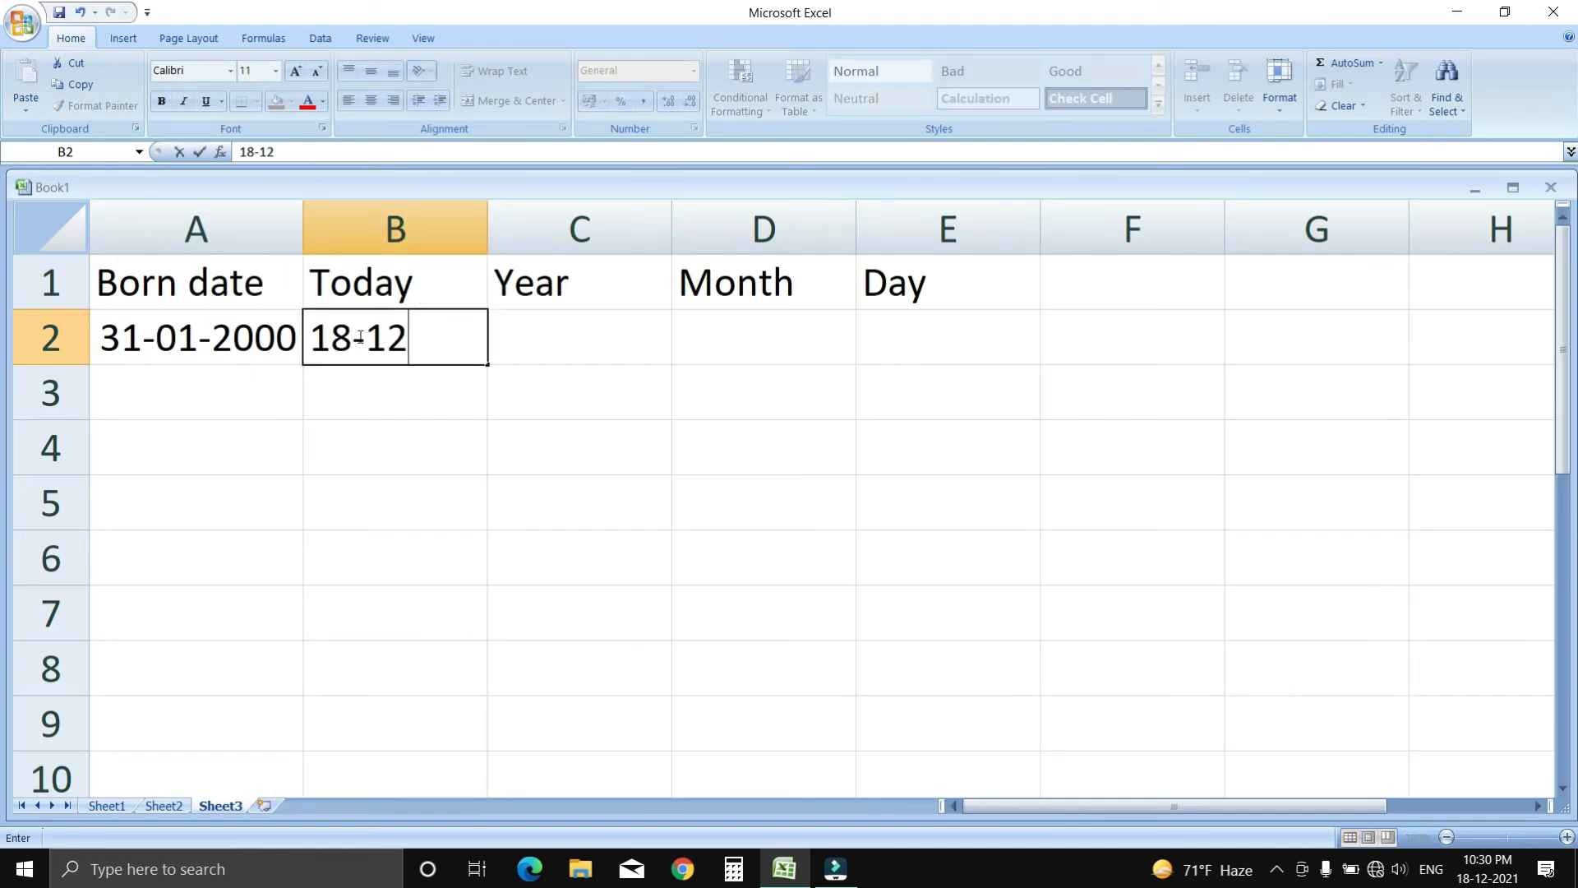
{"action": "type", "text": "-2021"}
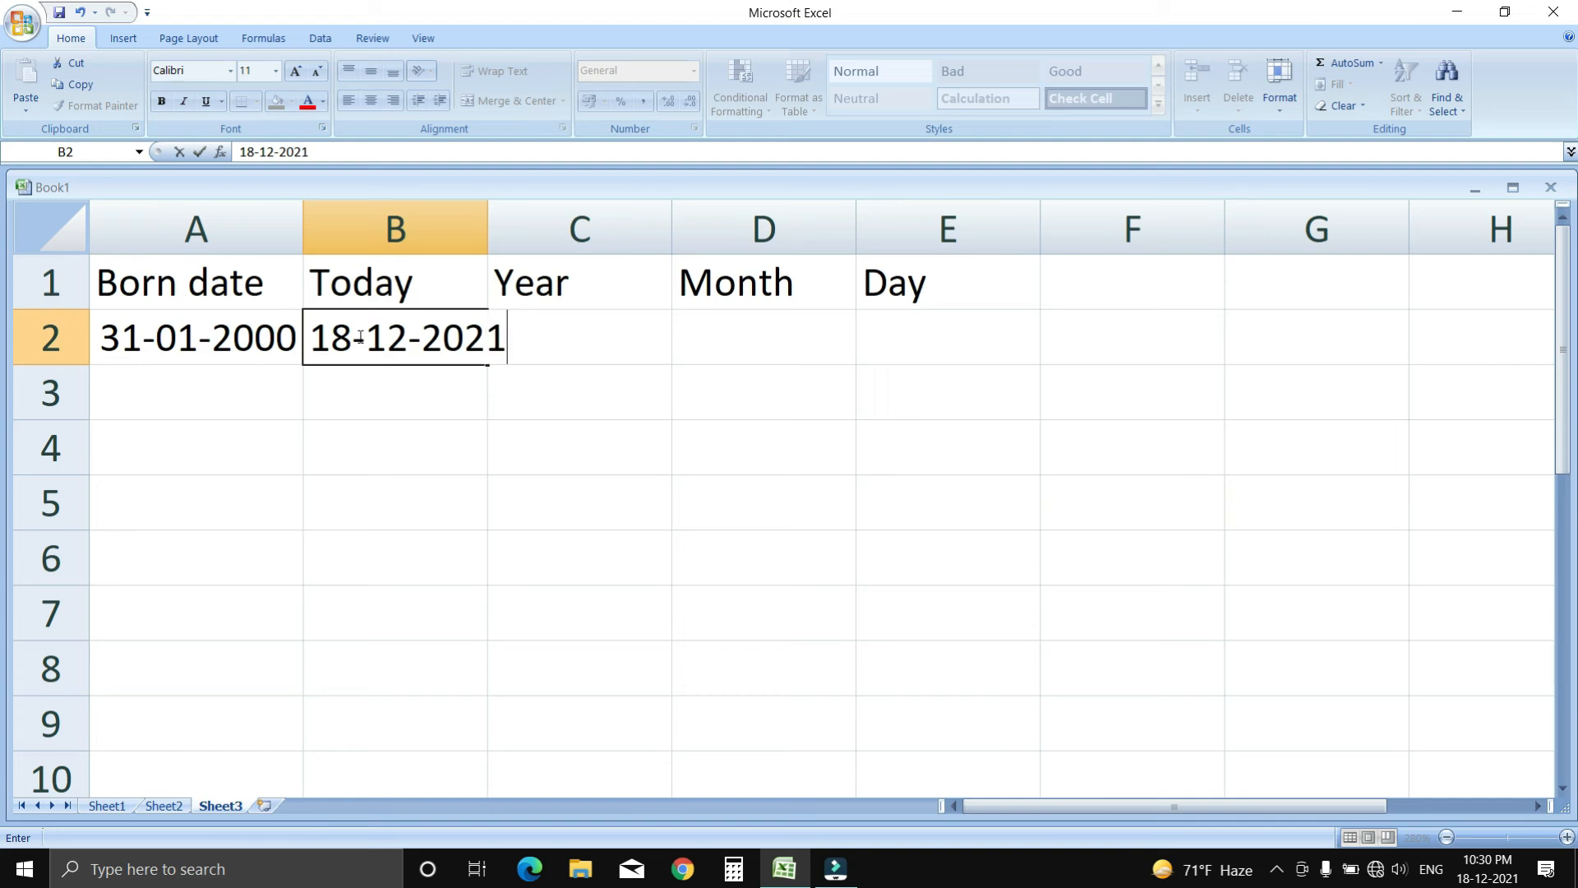
{"action": "left_click", "coordinate": [486, 224]}
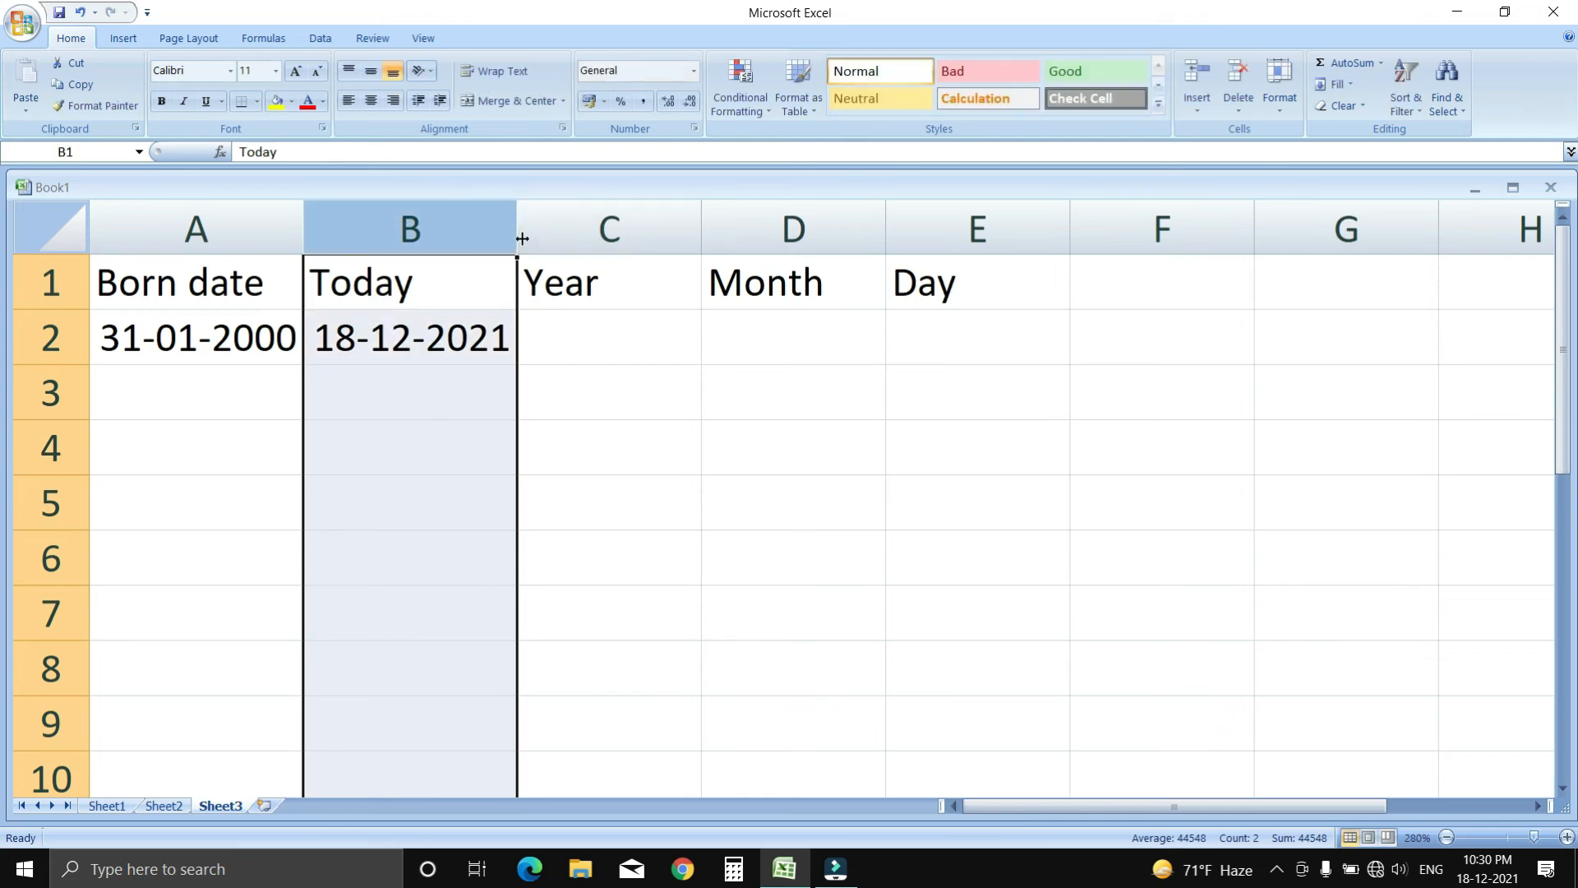
{"action": "left_click_drag", "start_coordinate": [522, 239], "coordinate": [552, 232]}
- Enter a DATEDIF formula in C2 with start date A2, end date B2 and unit "y"
{"action": "left_click", "coordinate": [630, 318]}
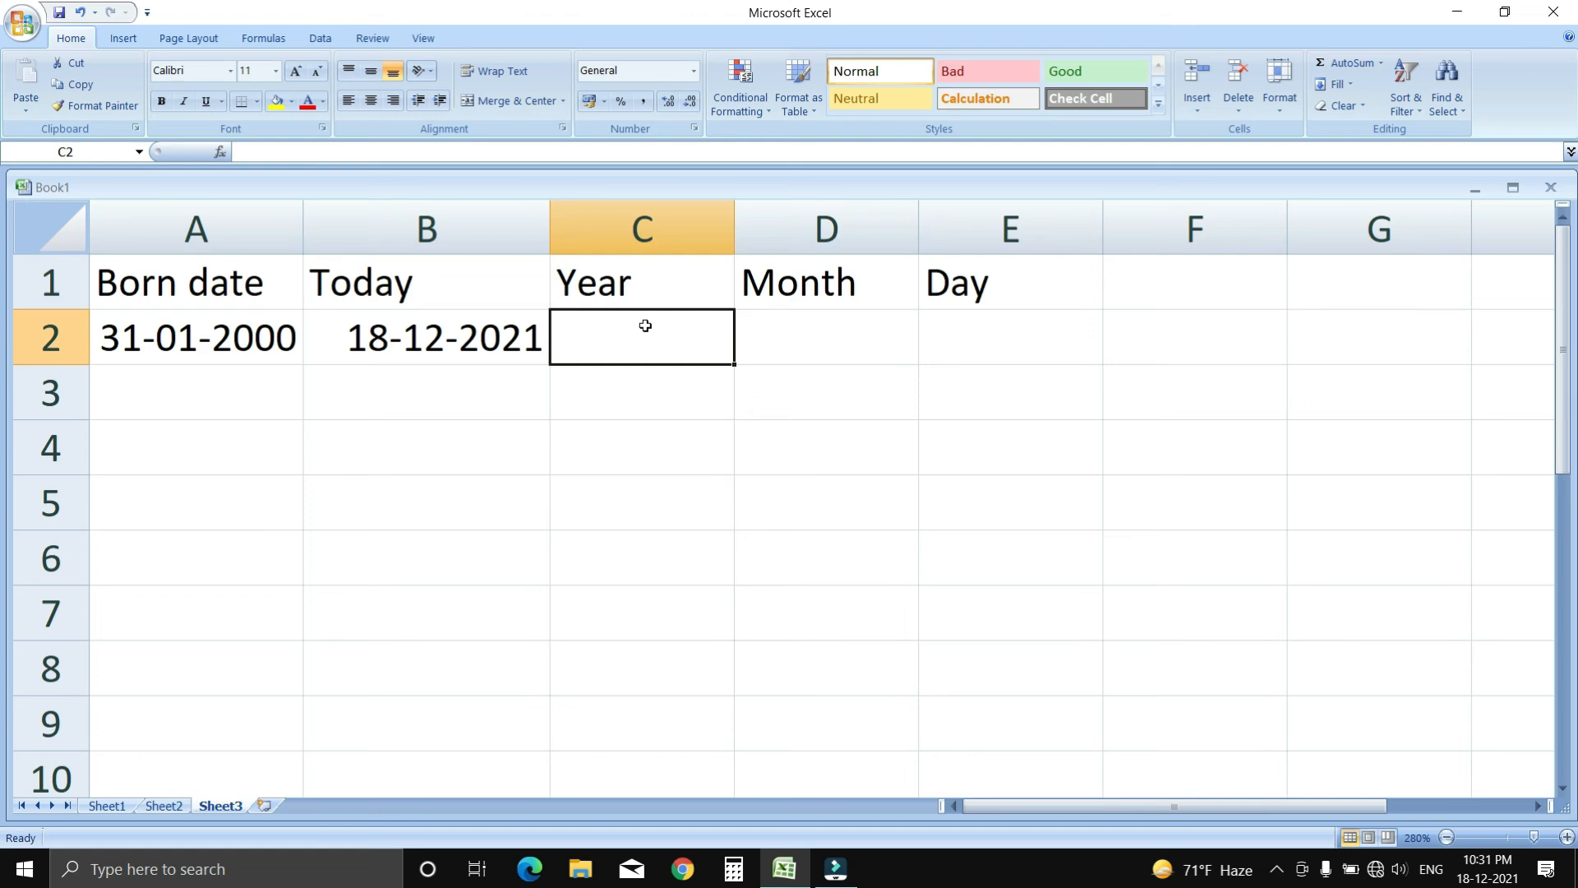
{"action": "type", "text": "="}
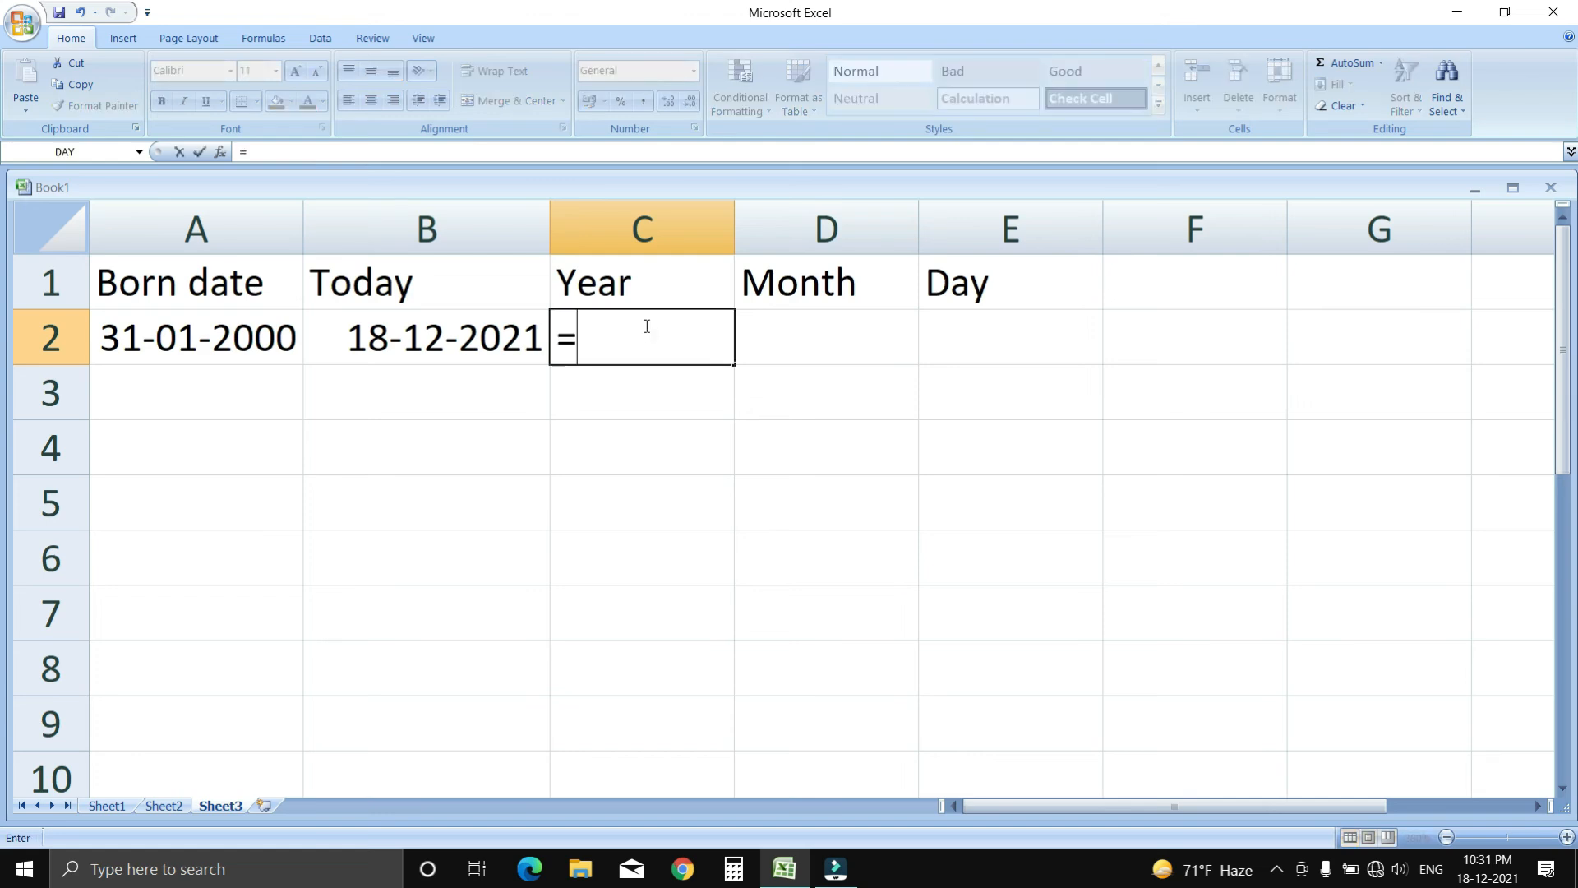
{"action": "type", "text": "date"}
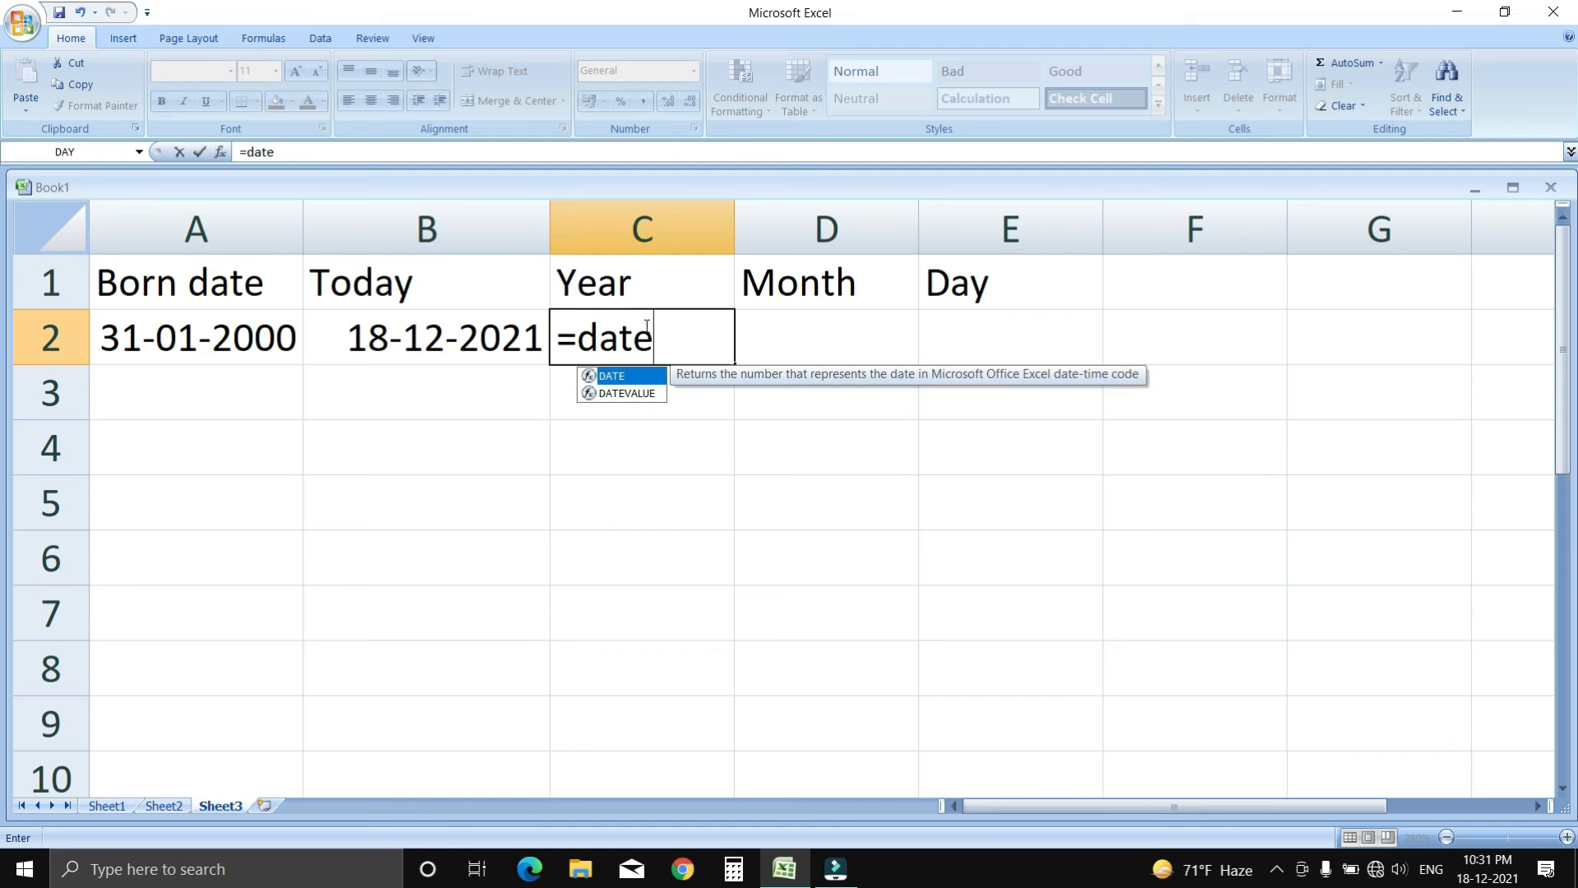
{"action": "type", "text": "d"}
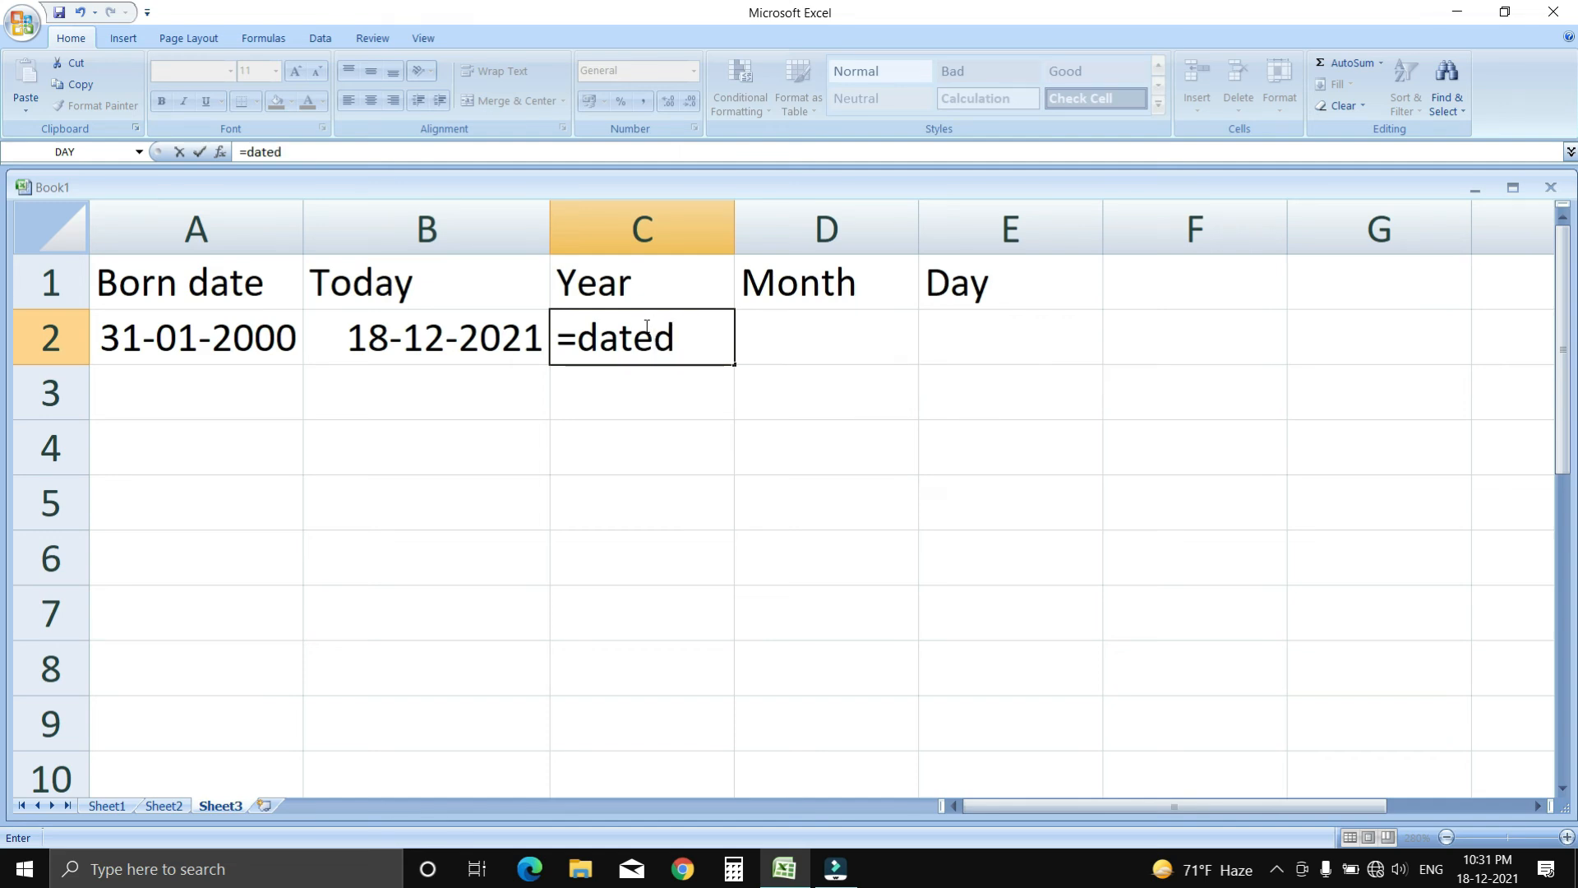
{"action": "type", "text": "if("}
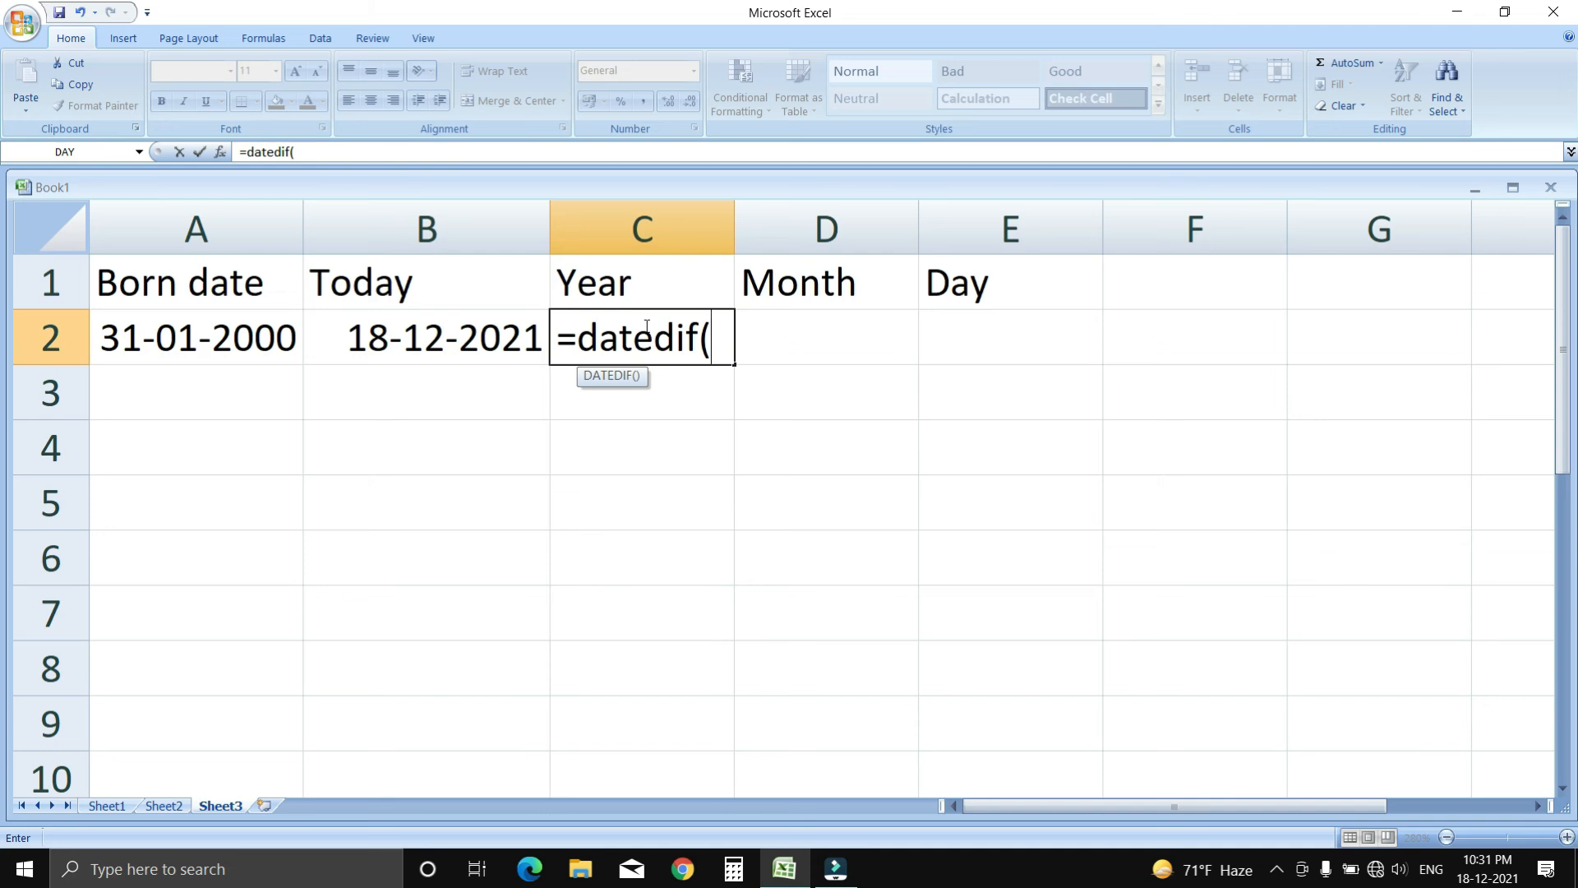
{"action": "left_click", "coordinate": [268, 331]}
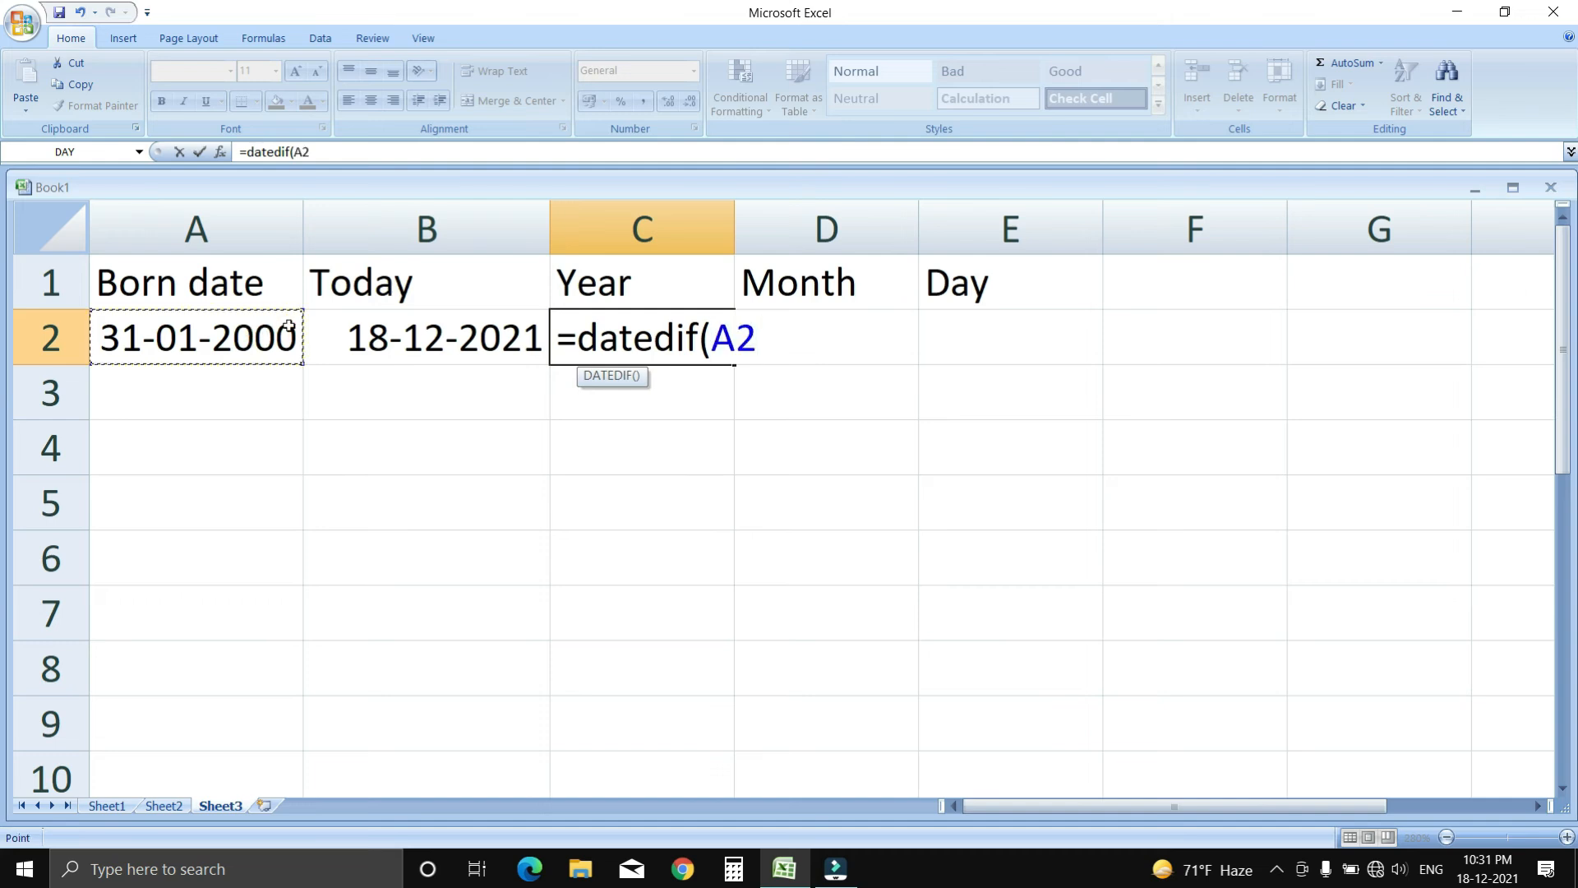
{"action": "type", "text": ","}
{"action": "left_click", "coordinate": [403, 344]}
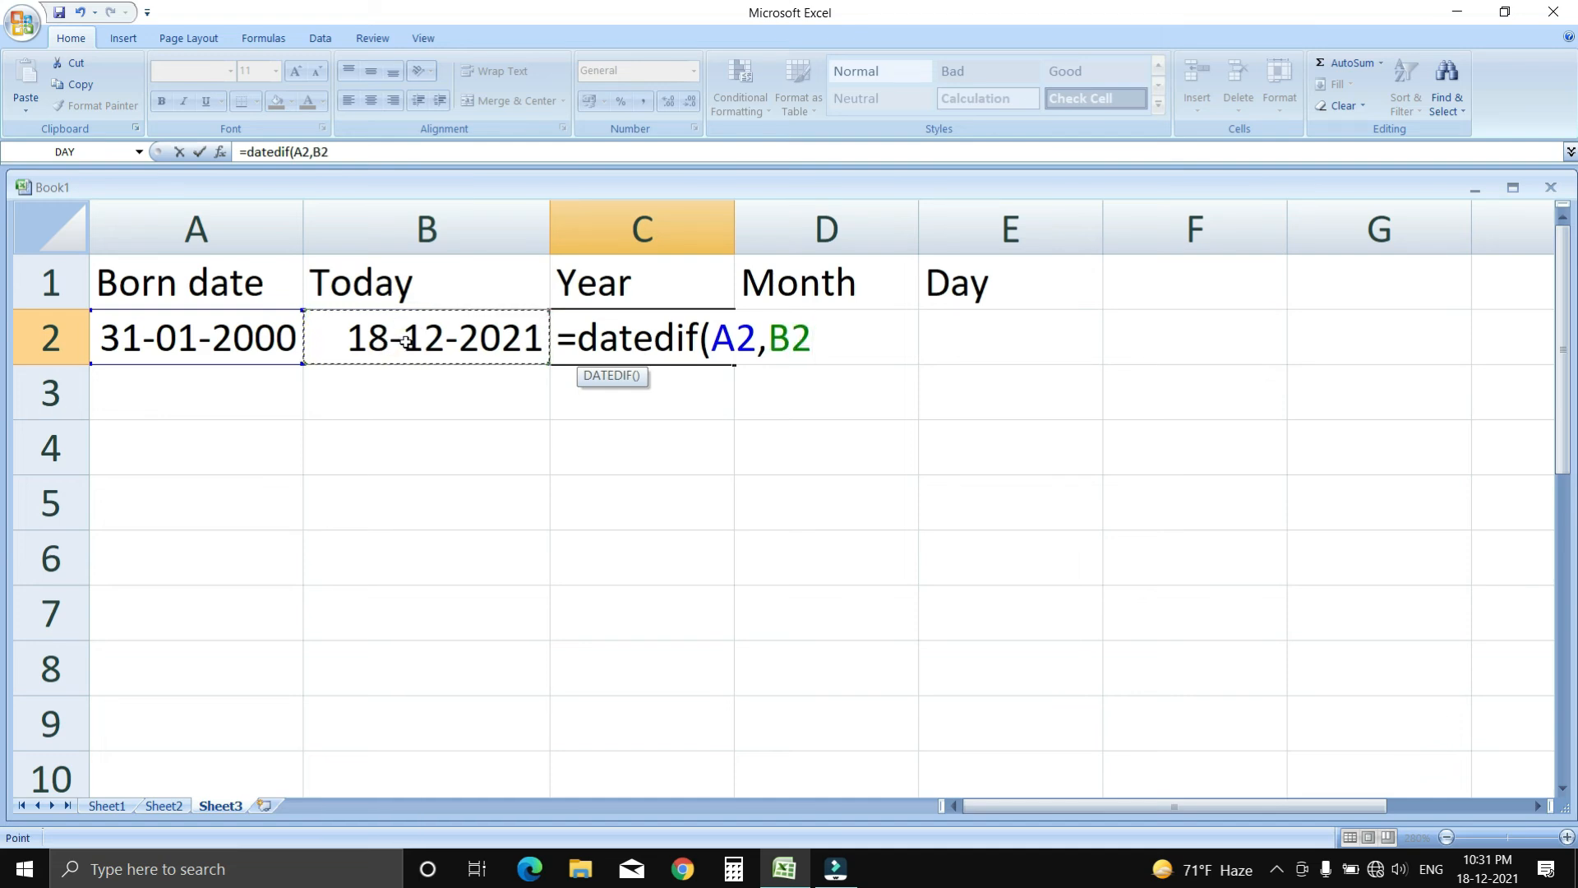
{"action": "type", "text": ",\""}
{"action": "type", "text": "y\")"}
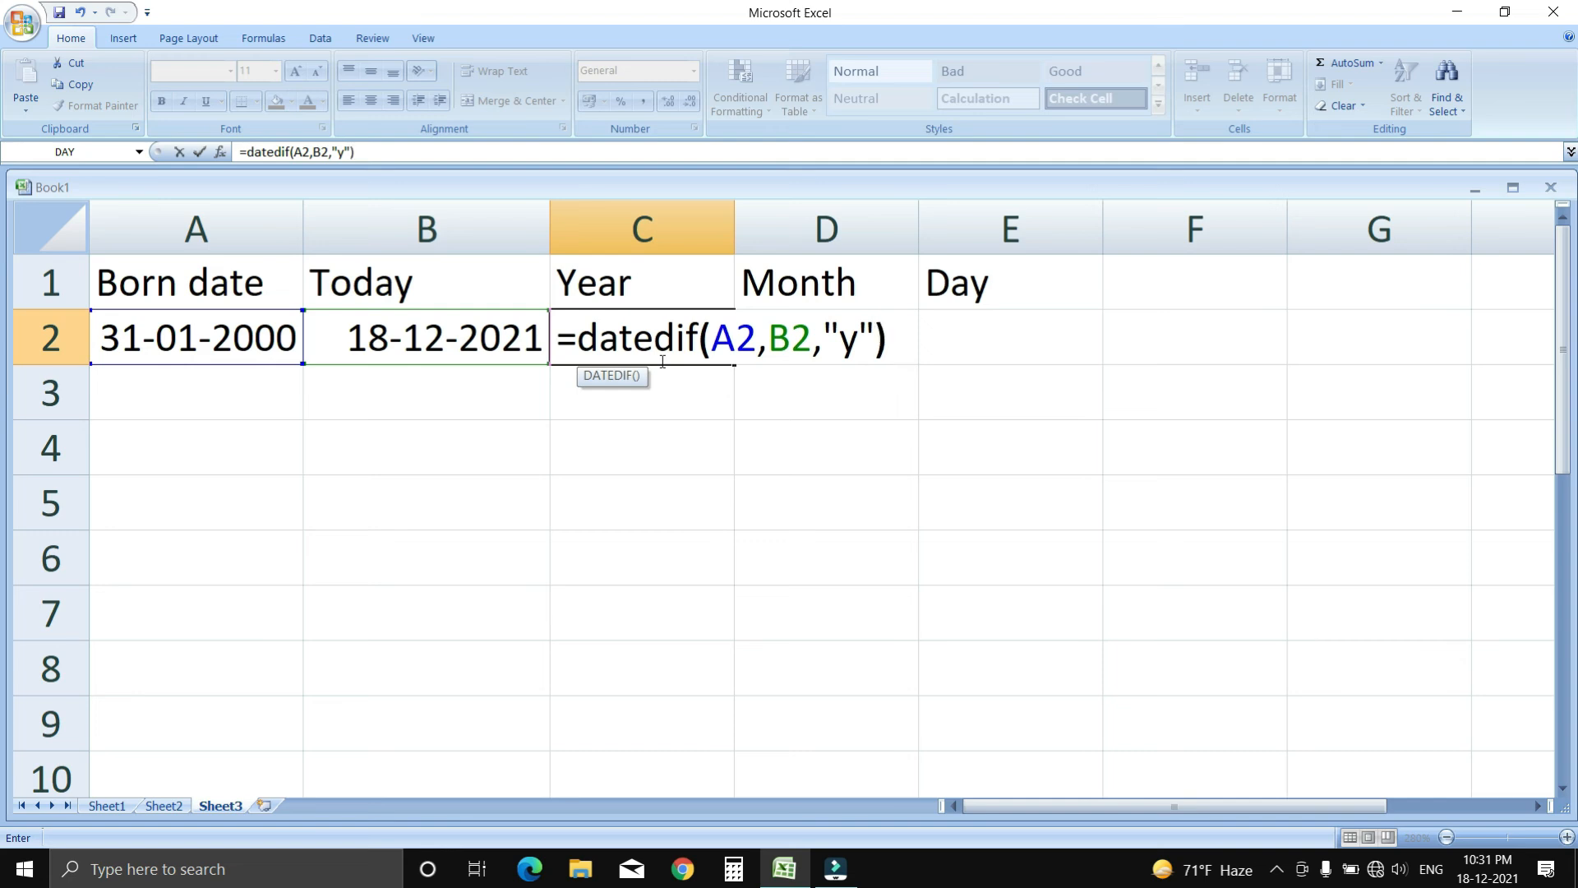
{"action": "key", "text": "Return"}
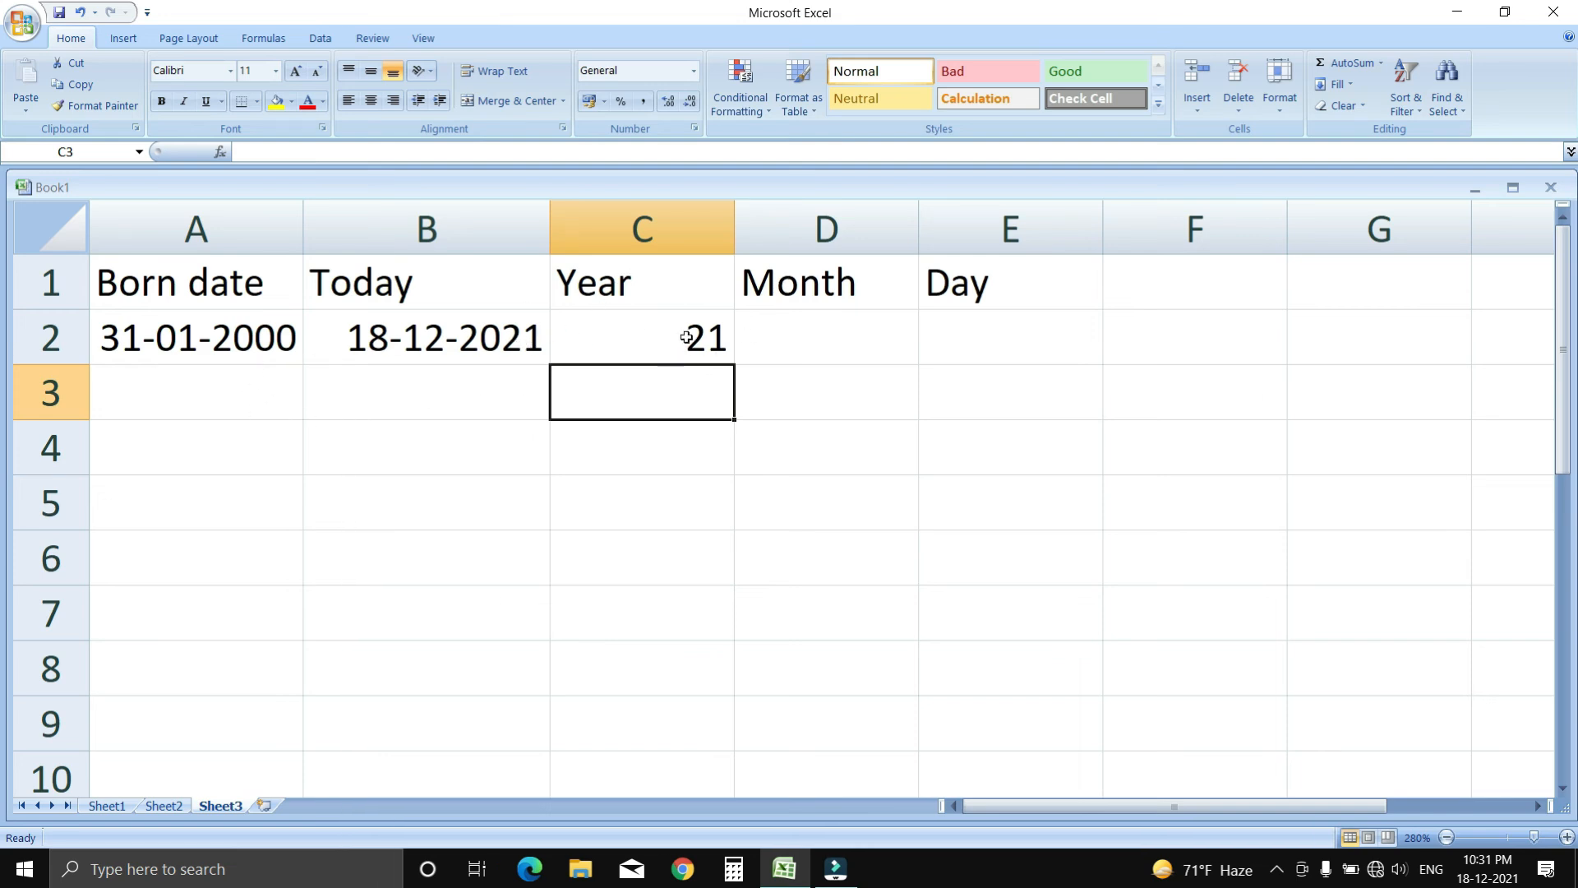
- Enter a DATEDIF formula in D2 with start date A2, end date B2 and unit "ym", and review it
{"action": "left_click", "coordinate": [789, 344]}
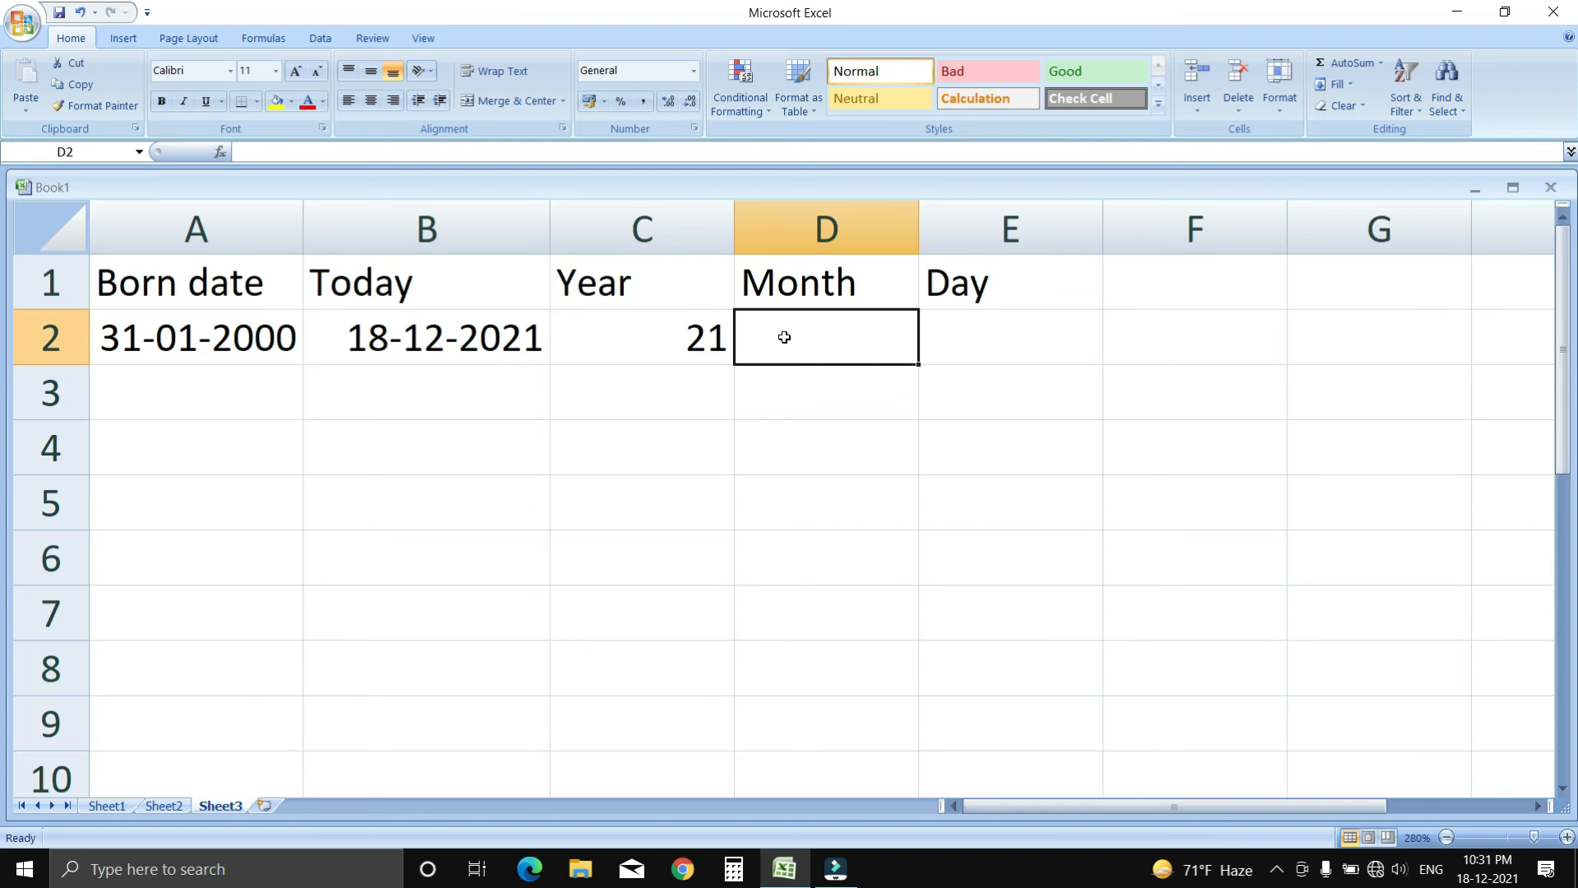
{"action": "type", "text": "=da"}
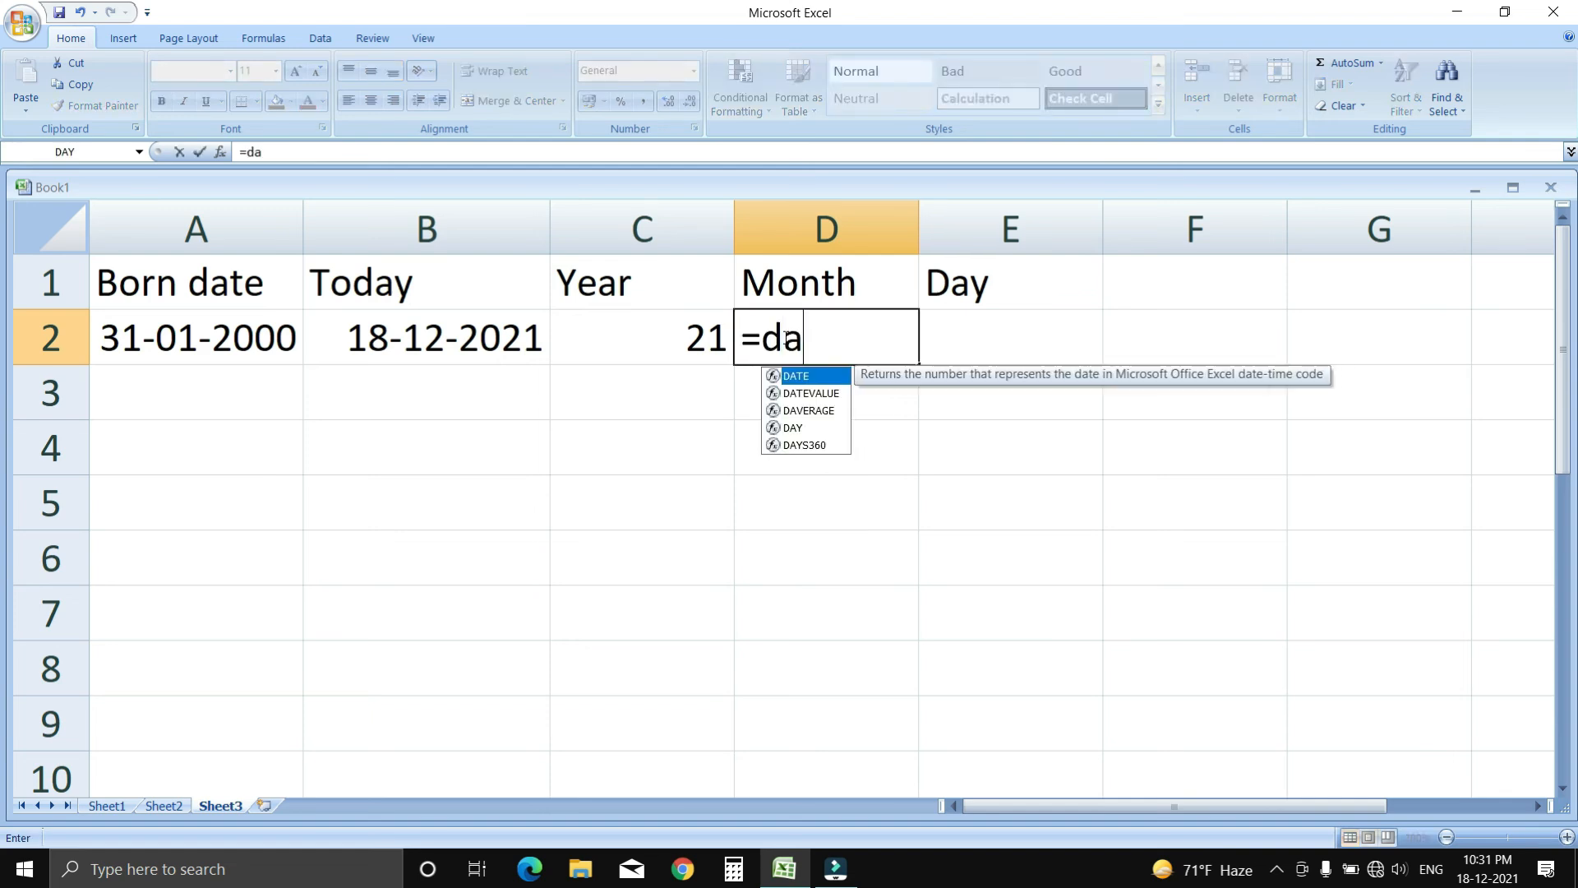
{"action": "type", "text": "tedif"}
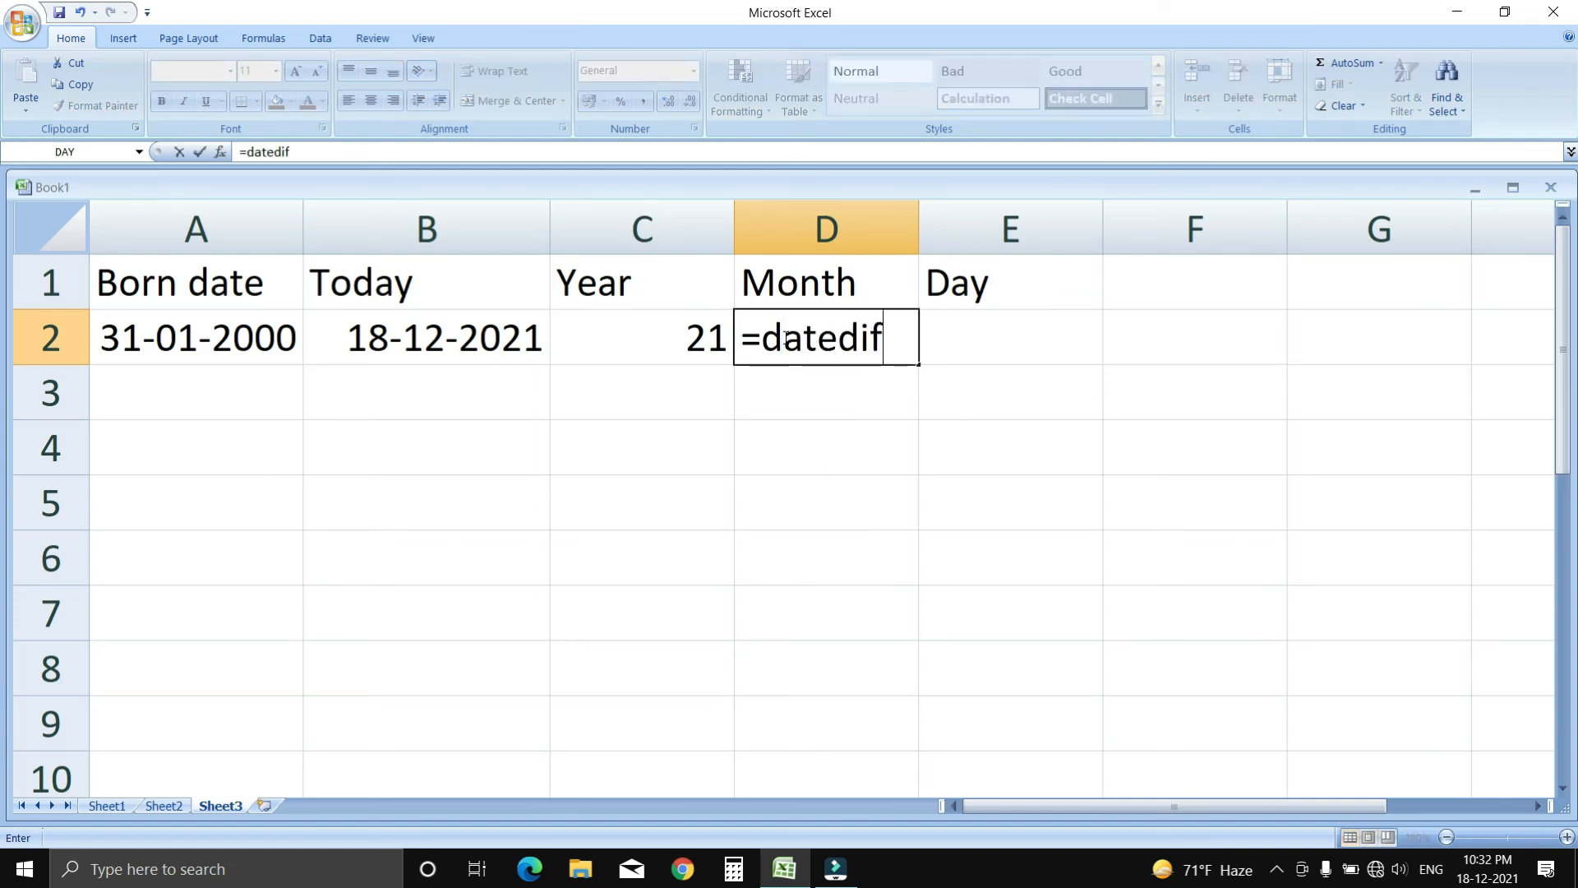
{"action": "type", "text": "("}
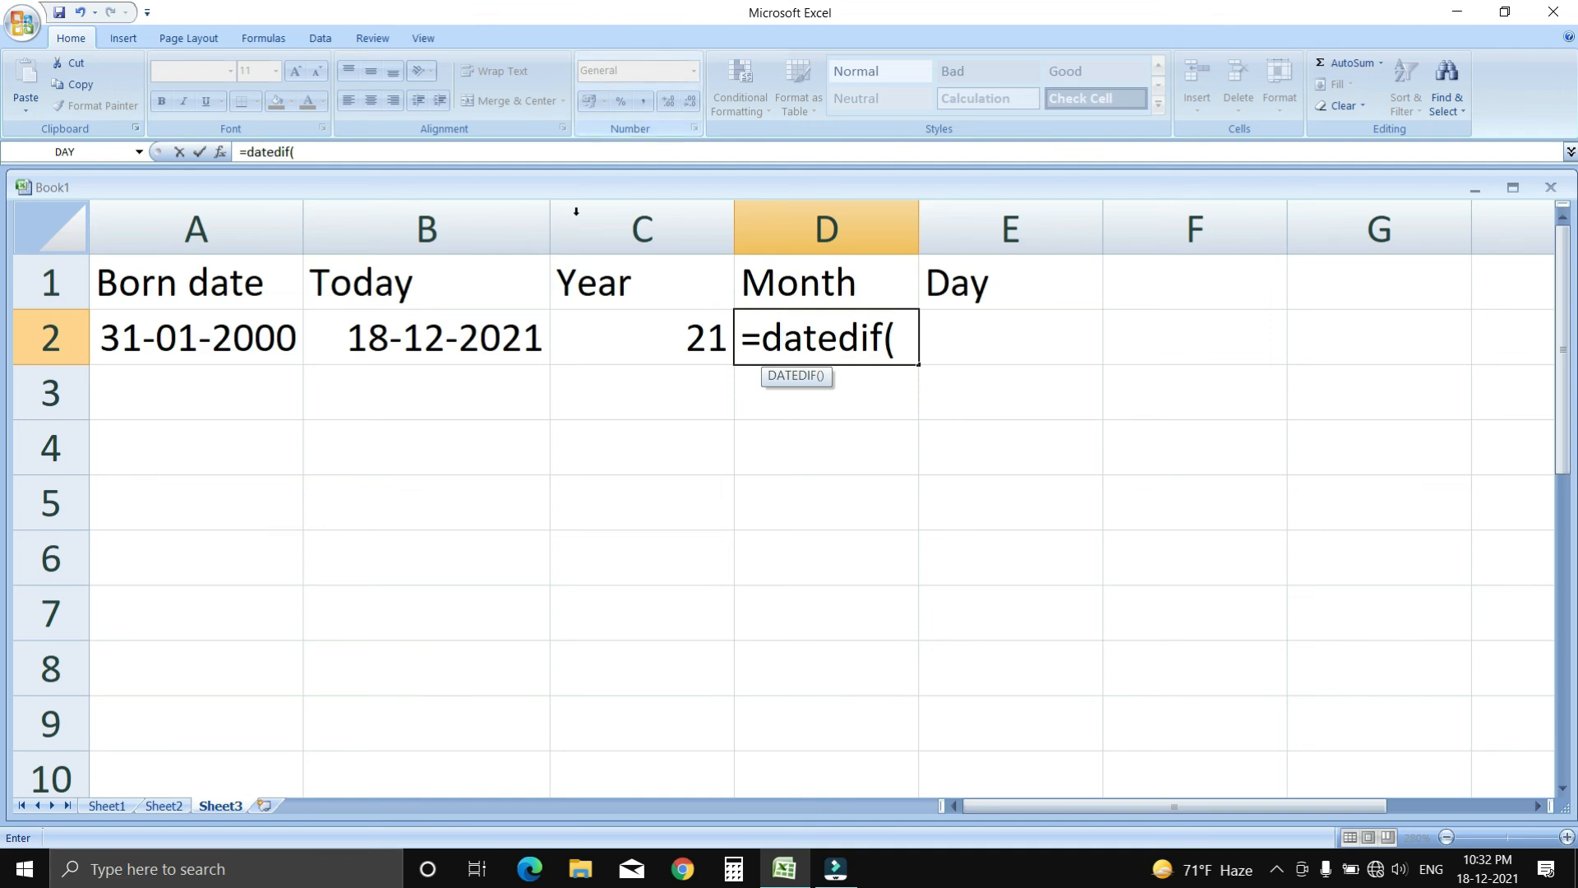
{"action": "left_click", "coordinate": [126, 358]}
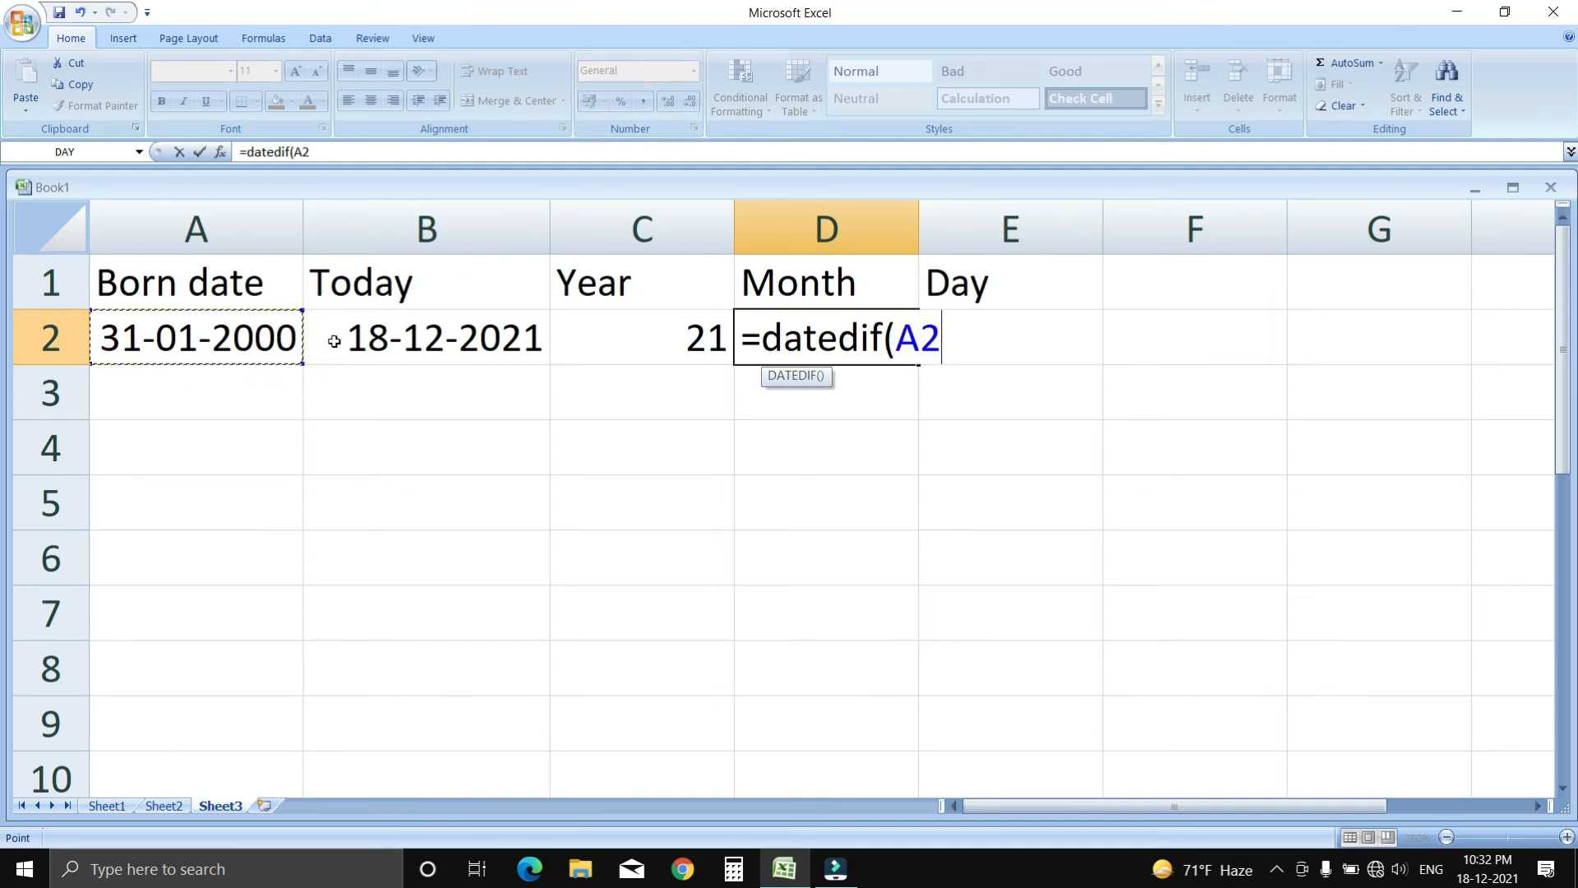
{"action": "type", "text": ","}
{"action": "left_click", "coordinate": [405, 333]}
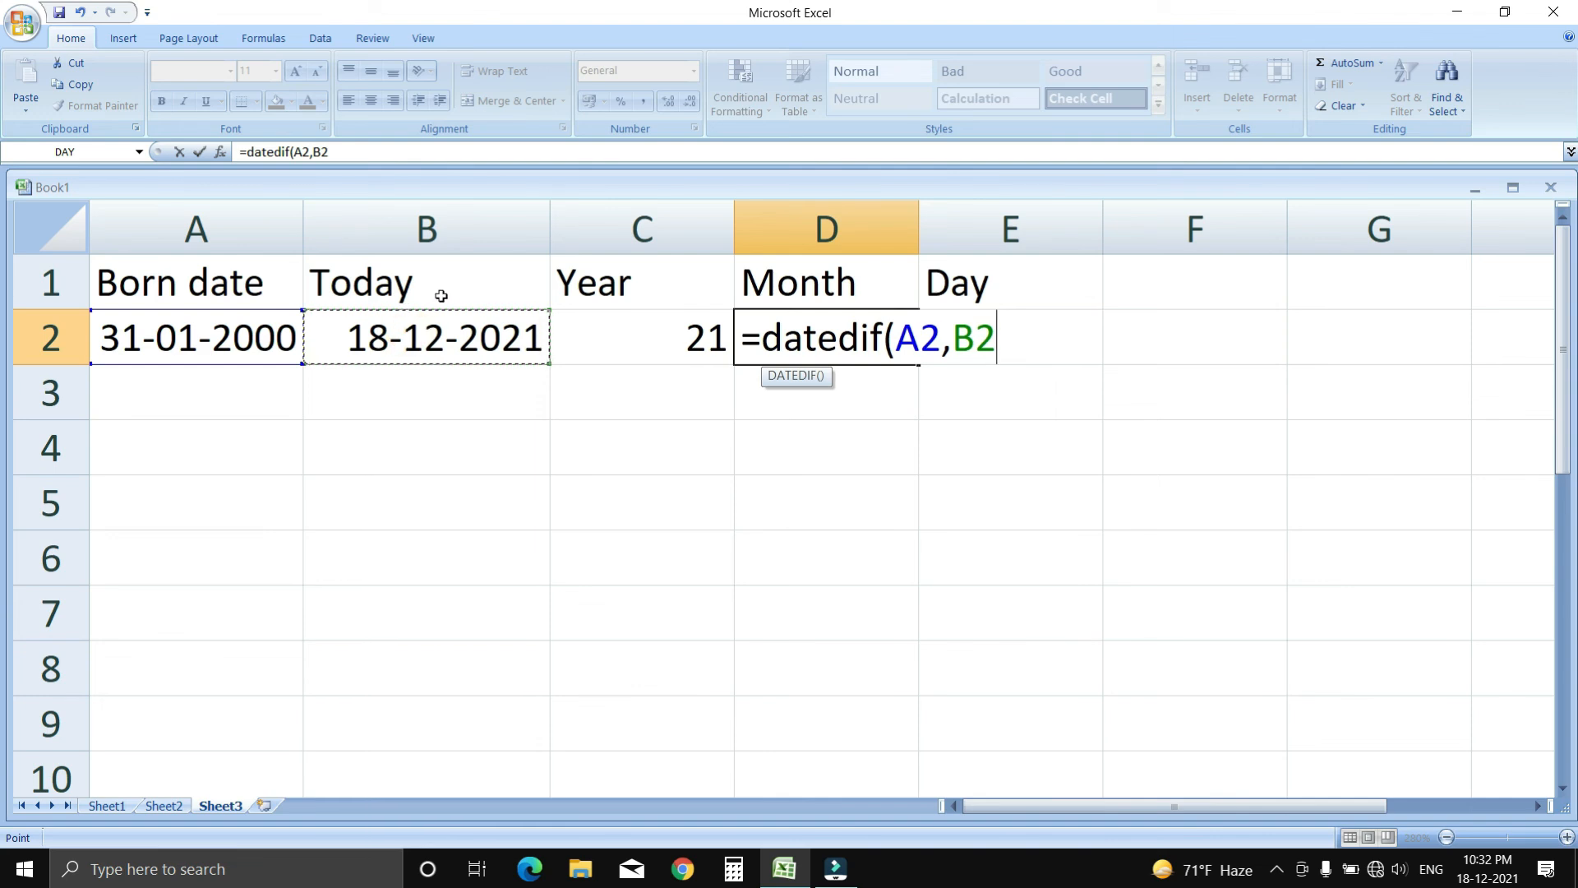
{"action": "type", "text": ",\"ym"}
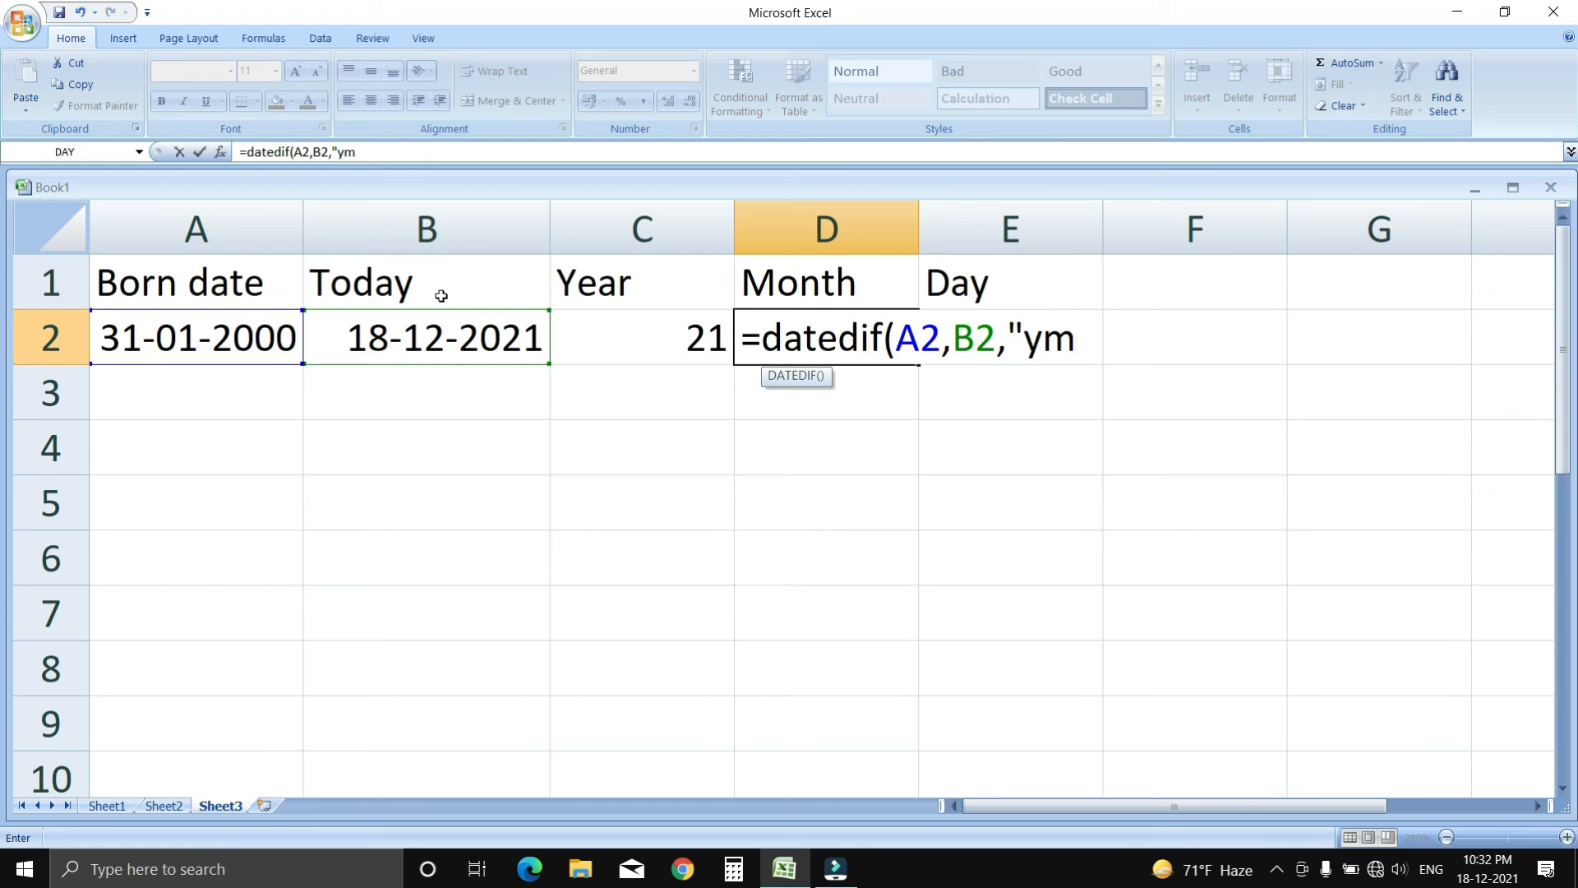
{"action": "type", "text": "\")"}
{"action": "key", "text": "Return"}
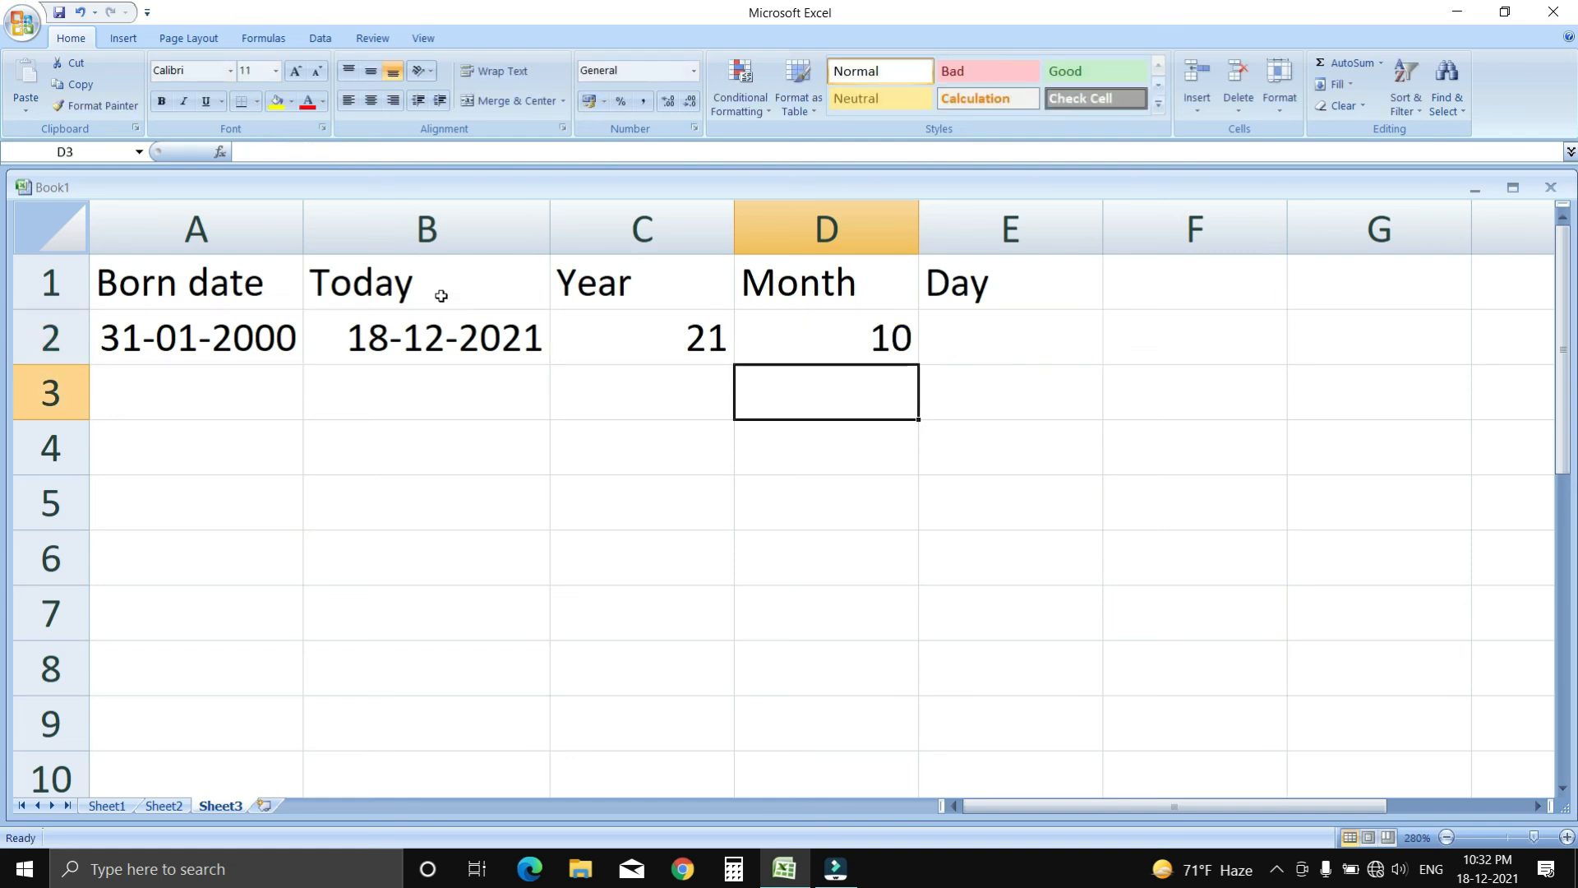
{"action": "left_click", "coordinate": [776, 333]}
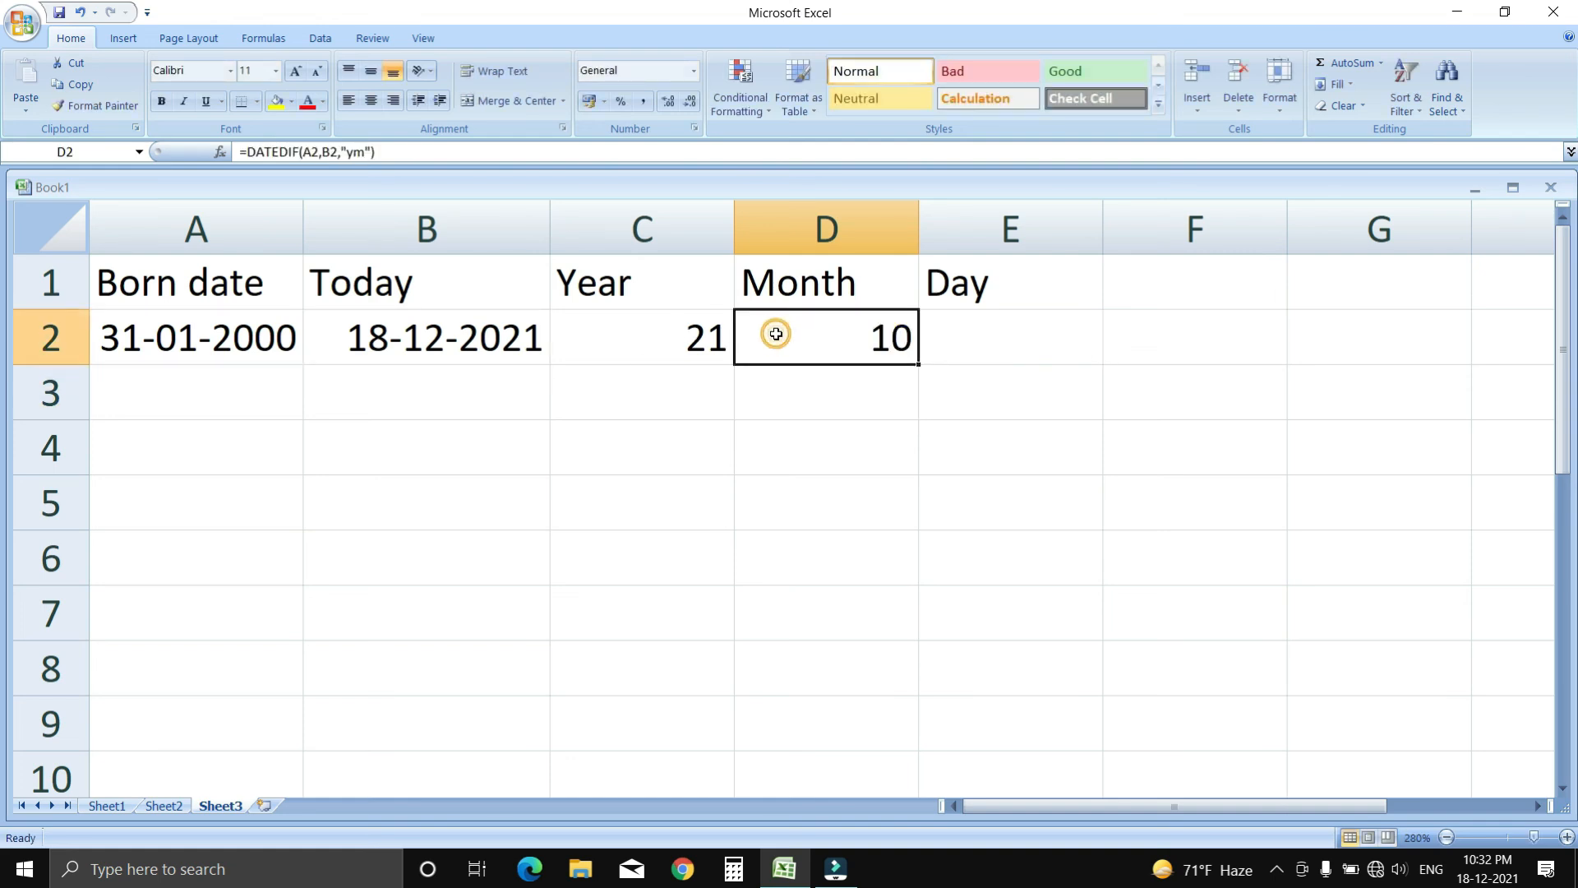
- Enter a DATEDIF formula in E2 with start date A2, end date B2 and unit "md", and review the row's three age formulas
{"action": "left_click", "coordinate": [959, 353]}
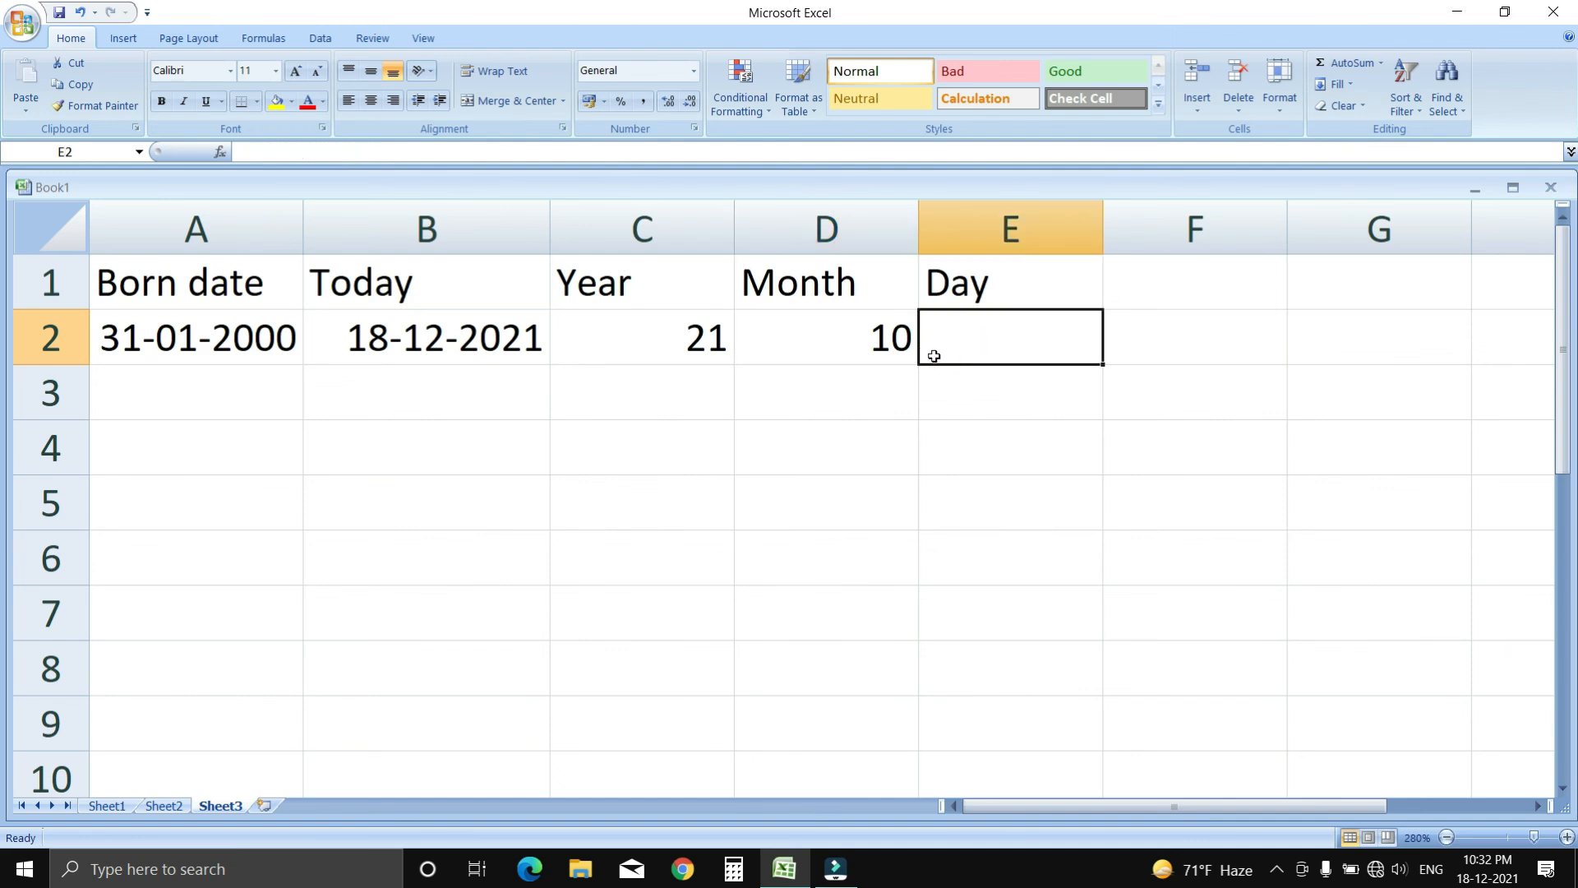
{"action": "type", "text": "=d"}
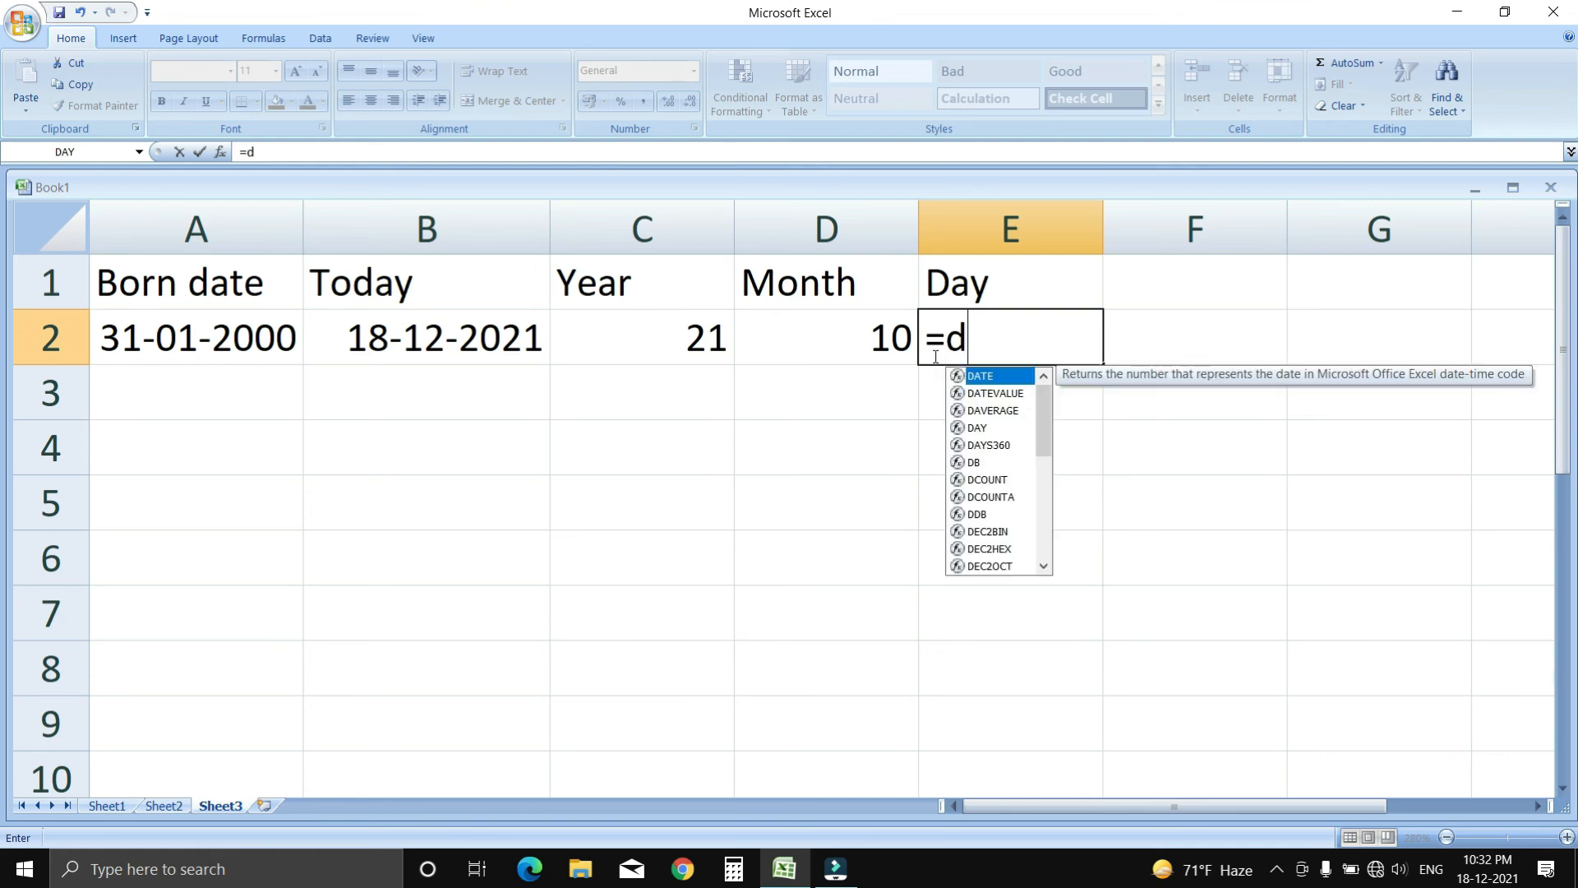
{"action": "type", "text": "atedif("}
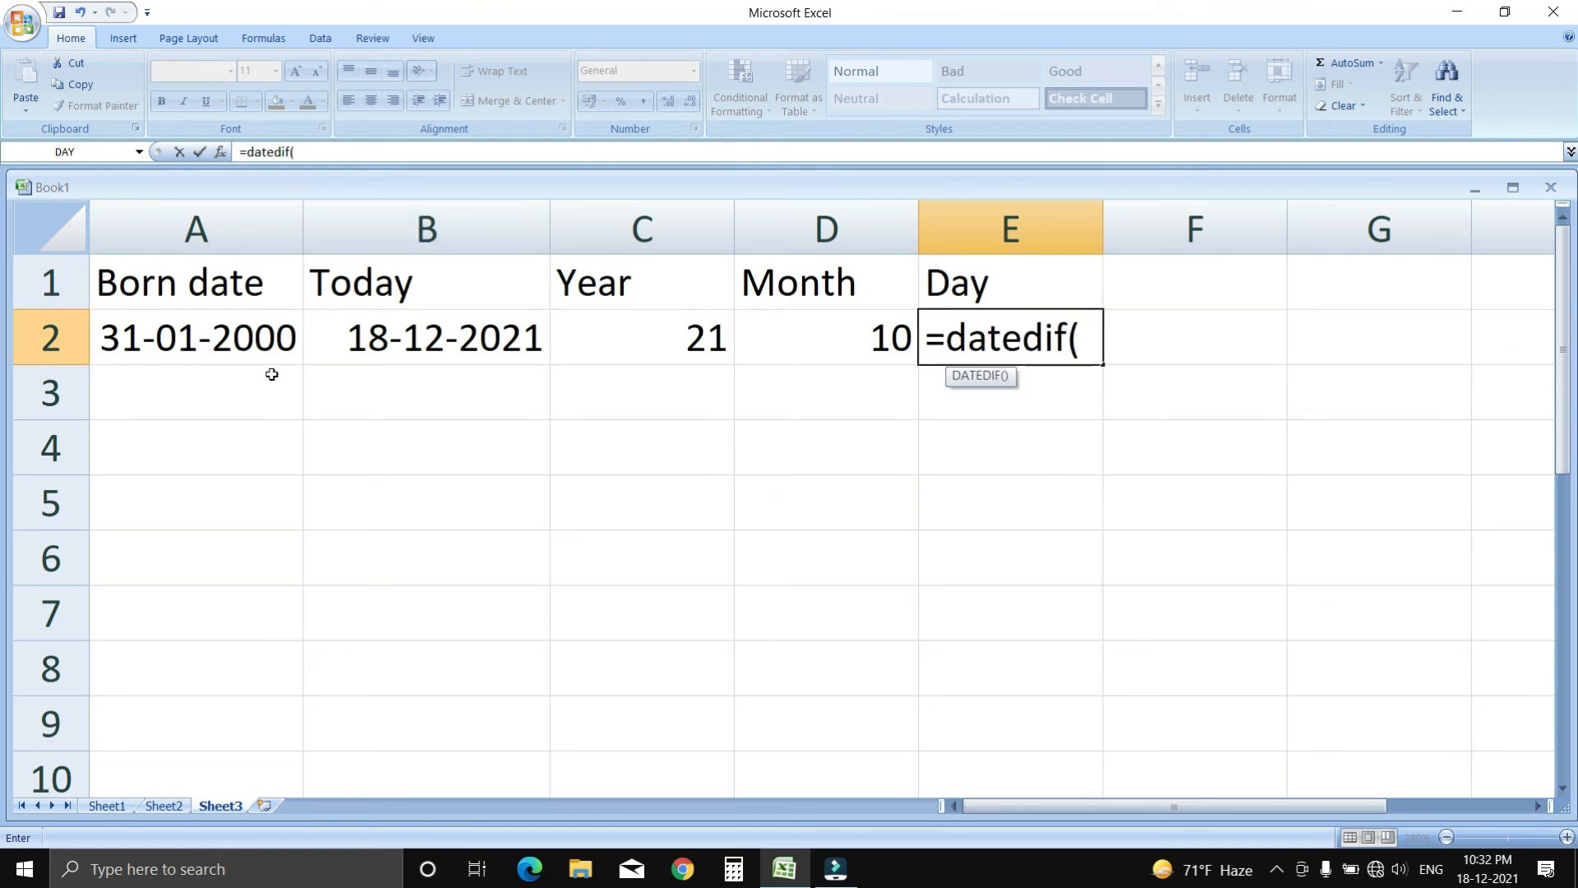
{"action": "left_click", "coordinate": [265, 359]}
{"action": "type", "text": ","}
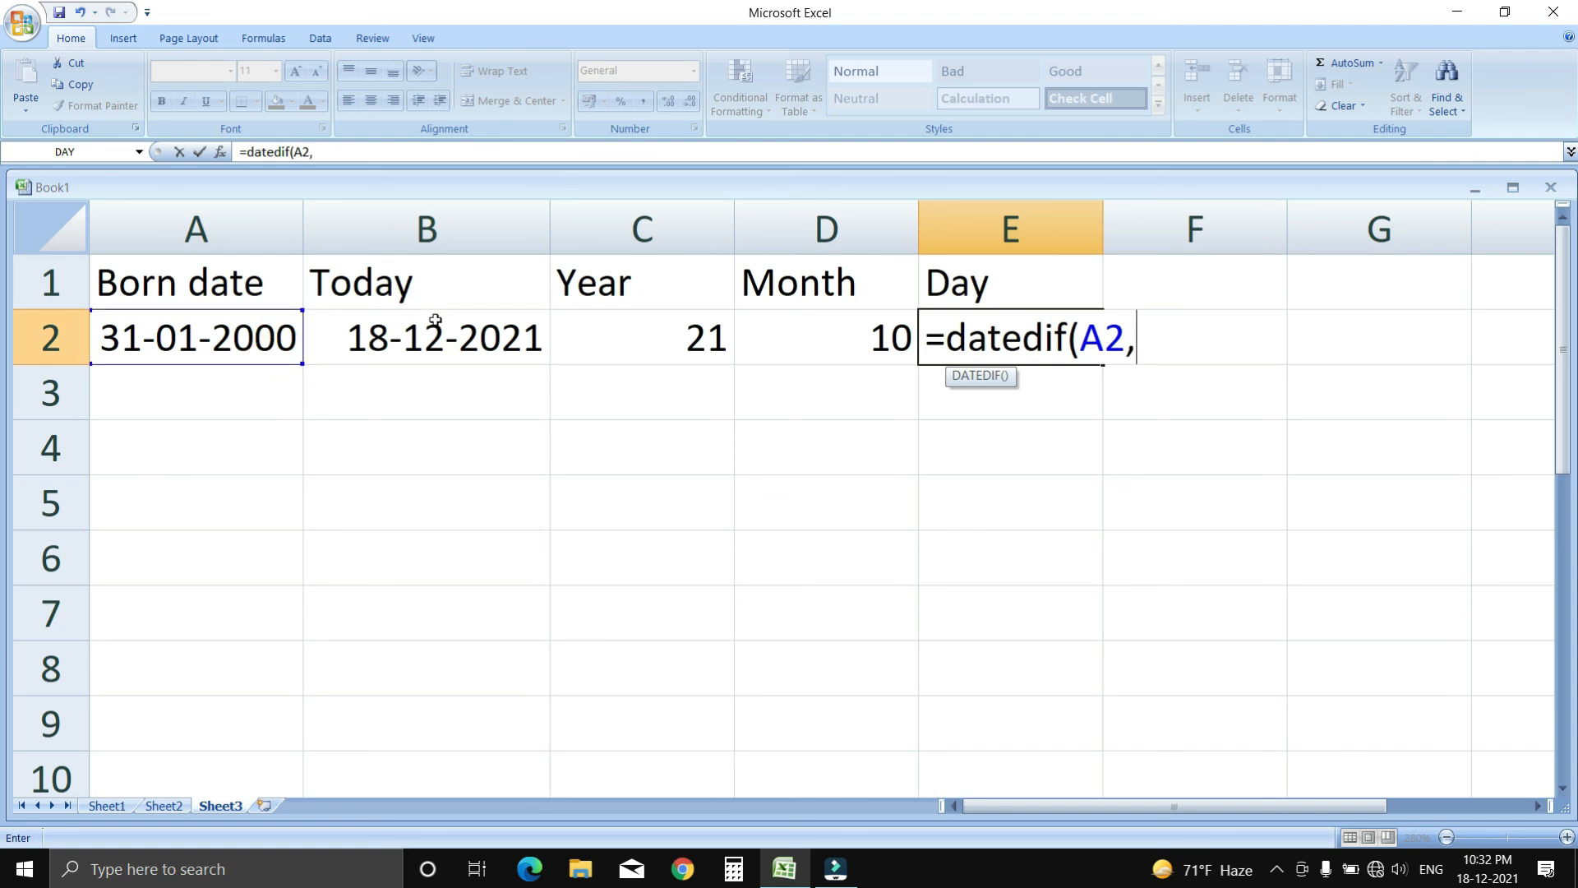
{"action": "left_click", "coordinate": [435, 321]}
{"action": "type", "text": ",\""}
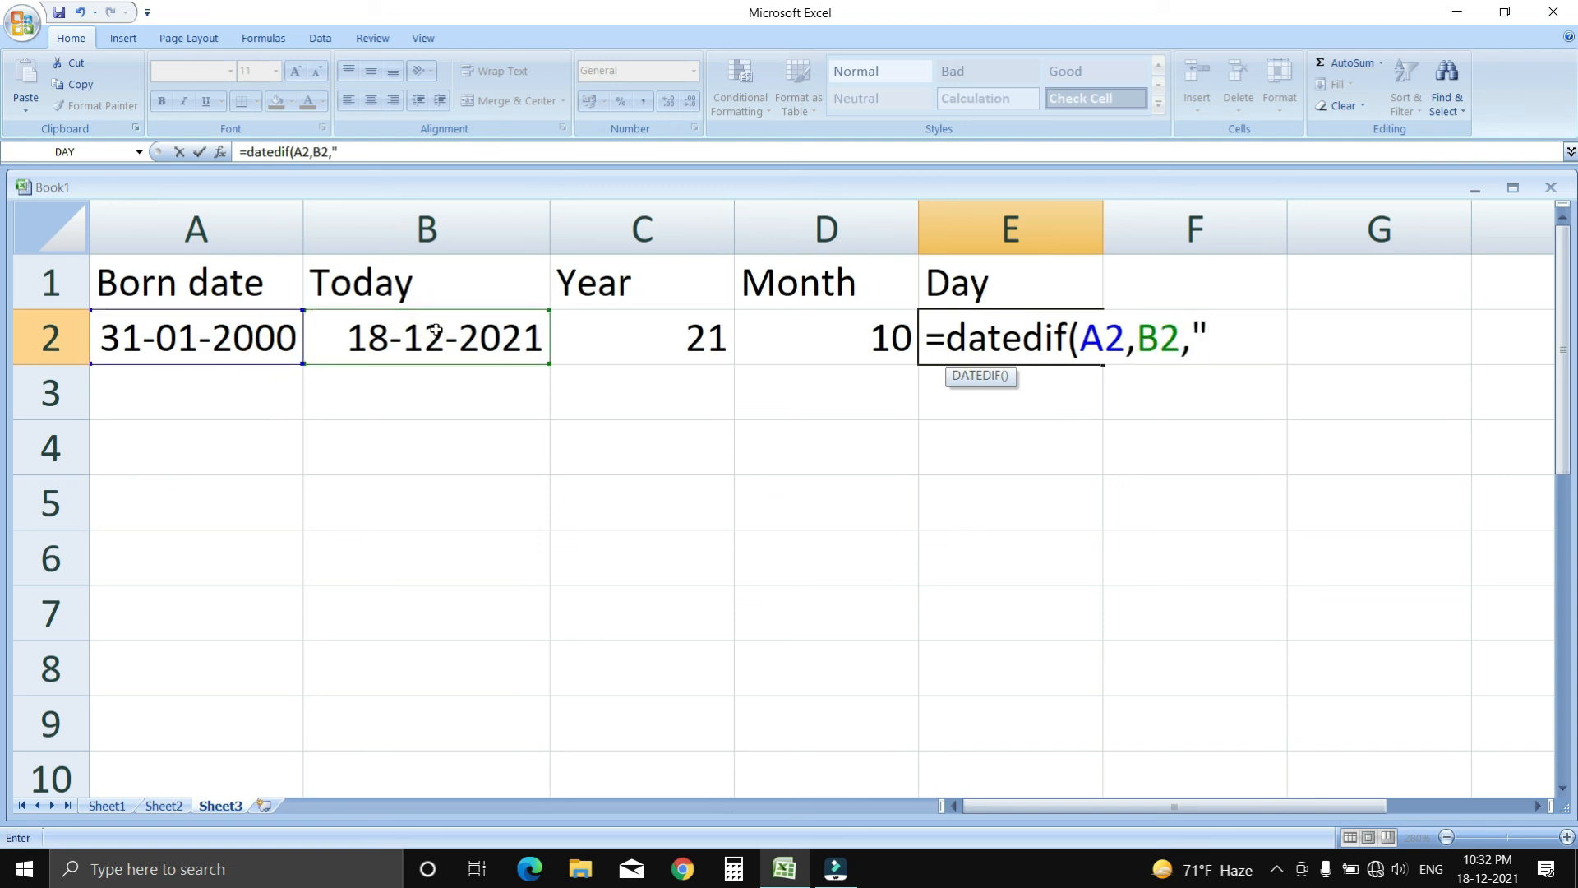
{"action": "type", "text": "md\")"}
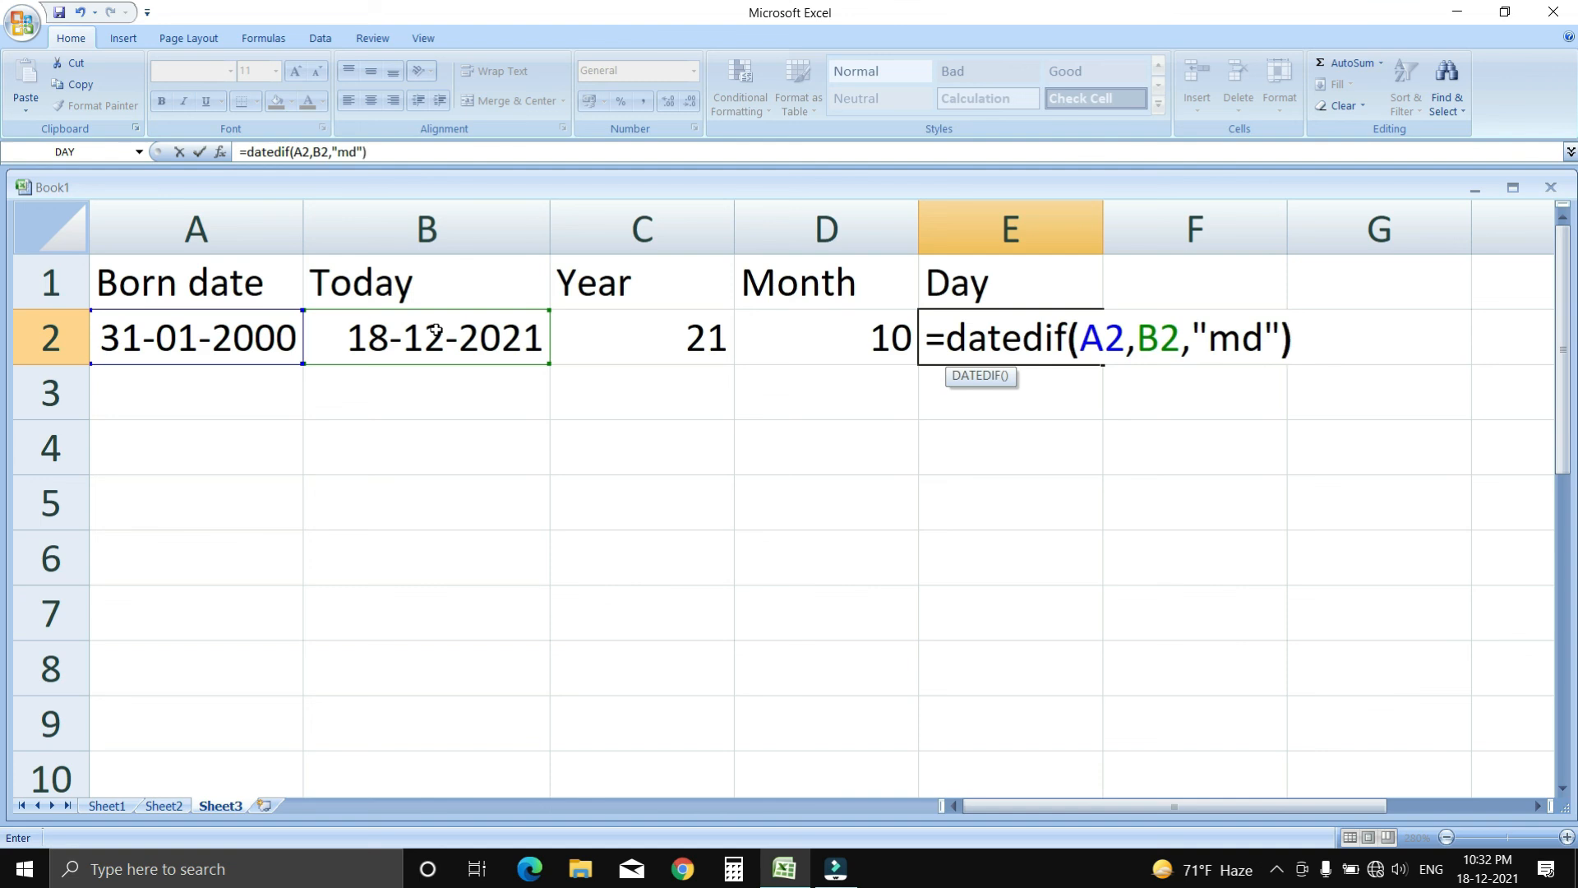
{"action": "key", "text": "Return"}
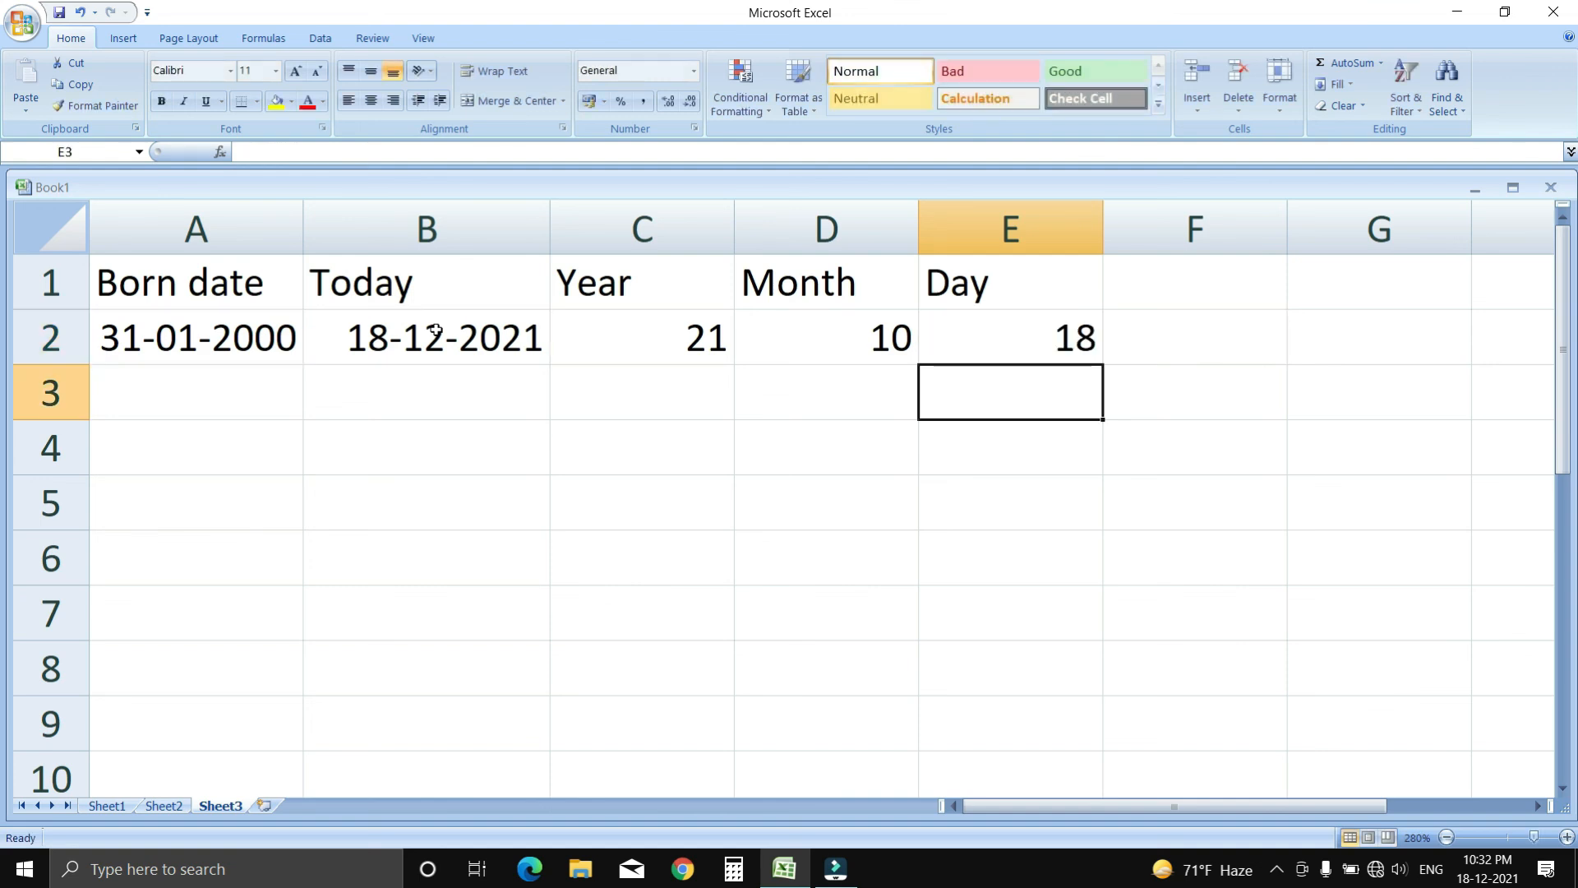
{"action": "left_click", "coordinate": [1028, 341]}
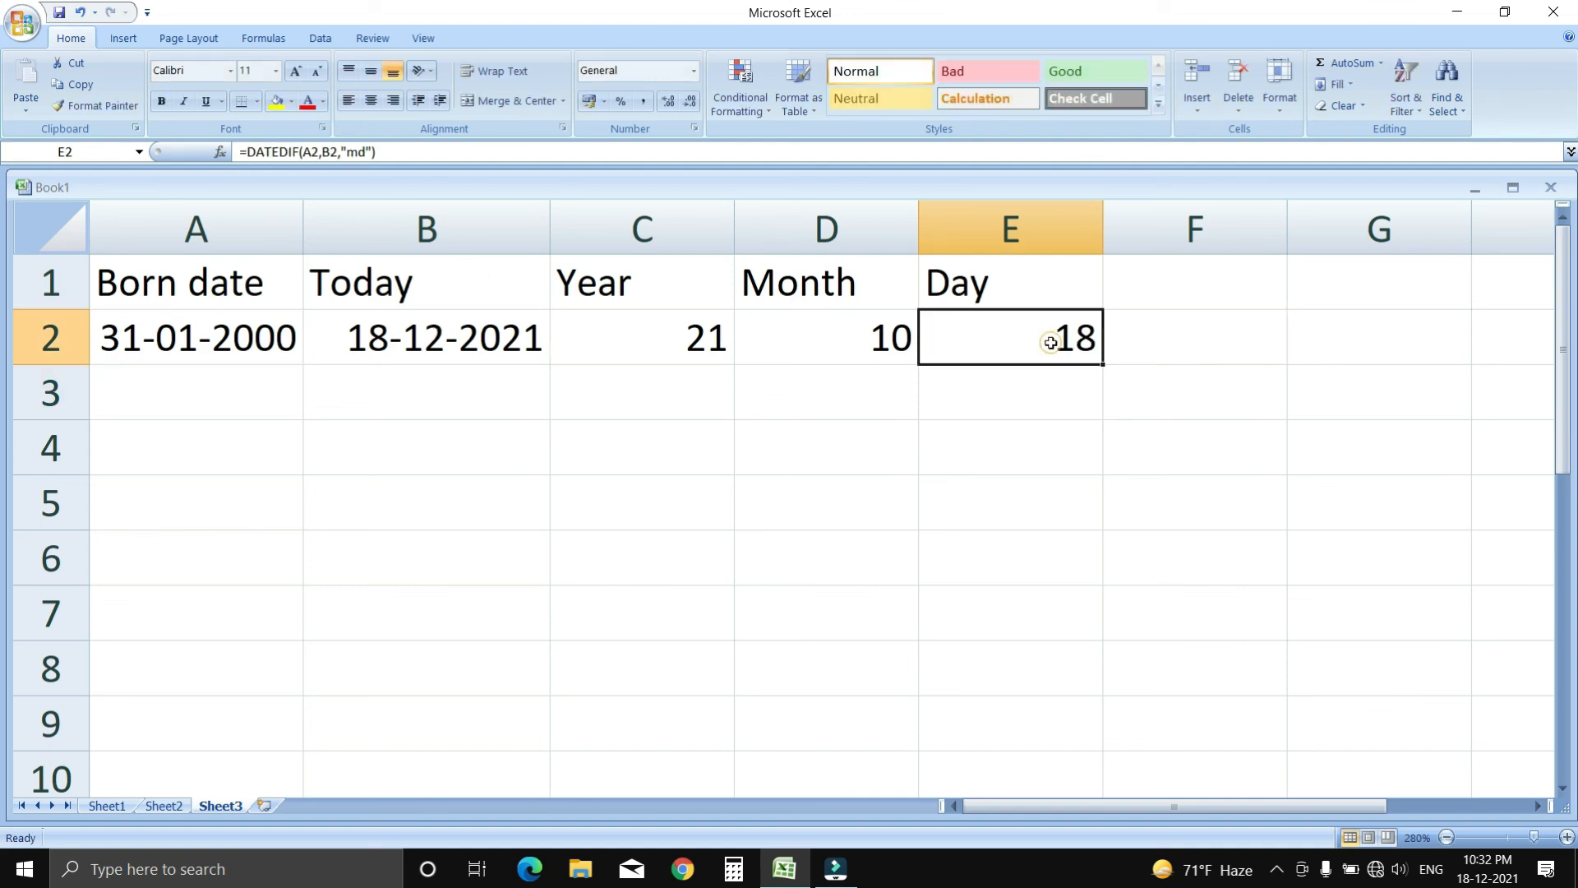
{"action": "left_click", "coordinate": [859, 349]}
{"action": "left_click", "coordinate": [711, 353]}
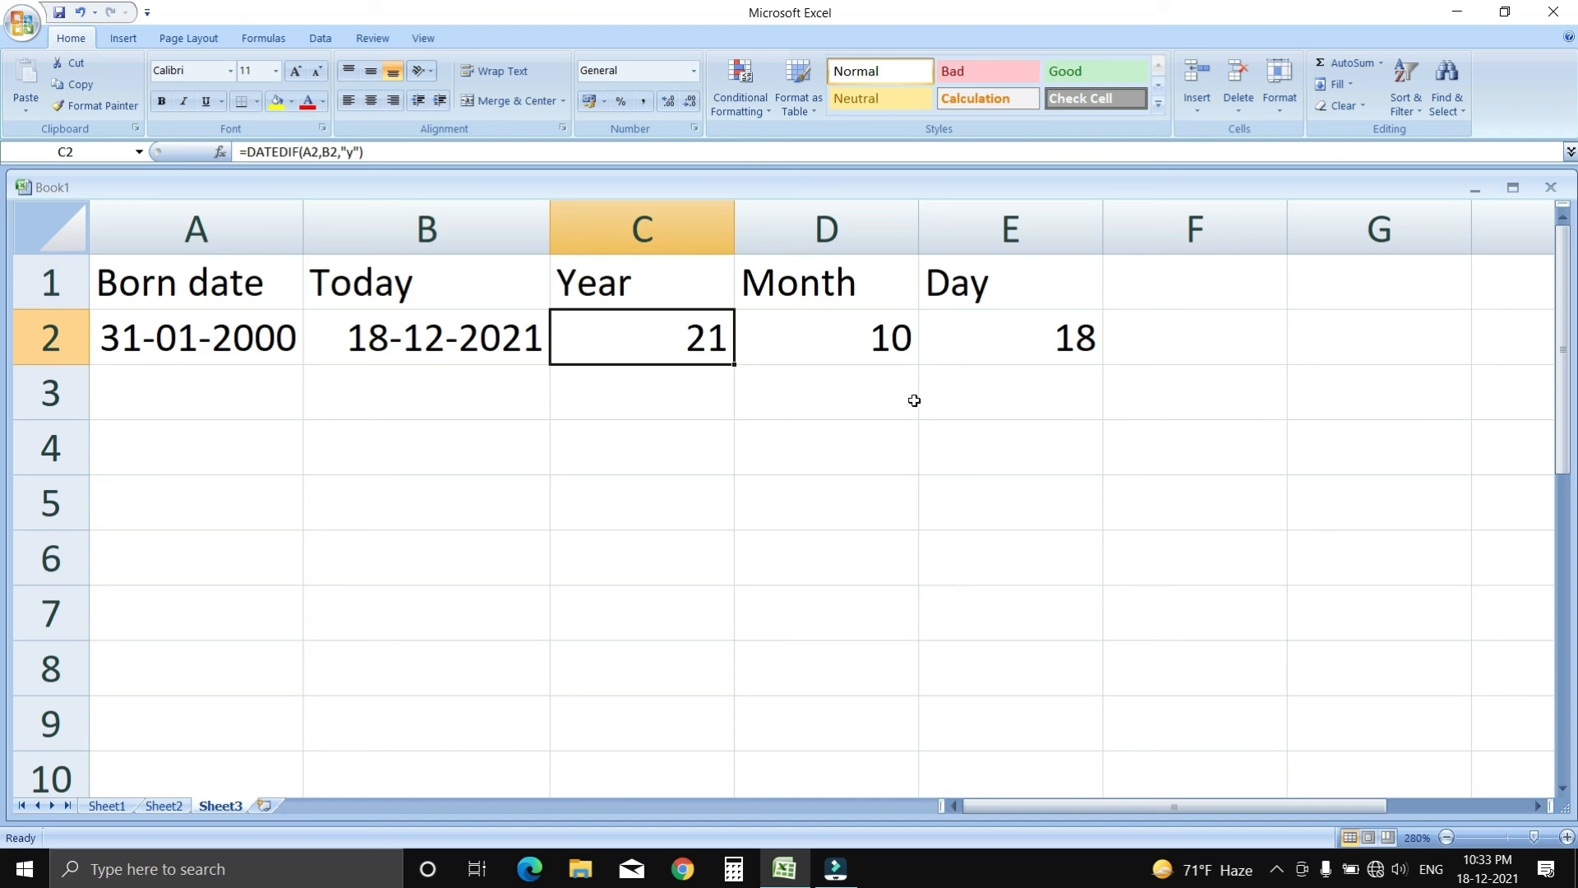
{"action": "left_click", "coordinate": [791, 456]}
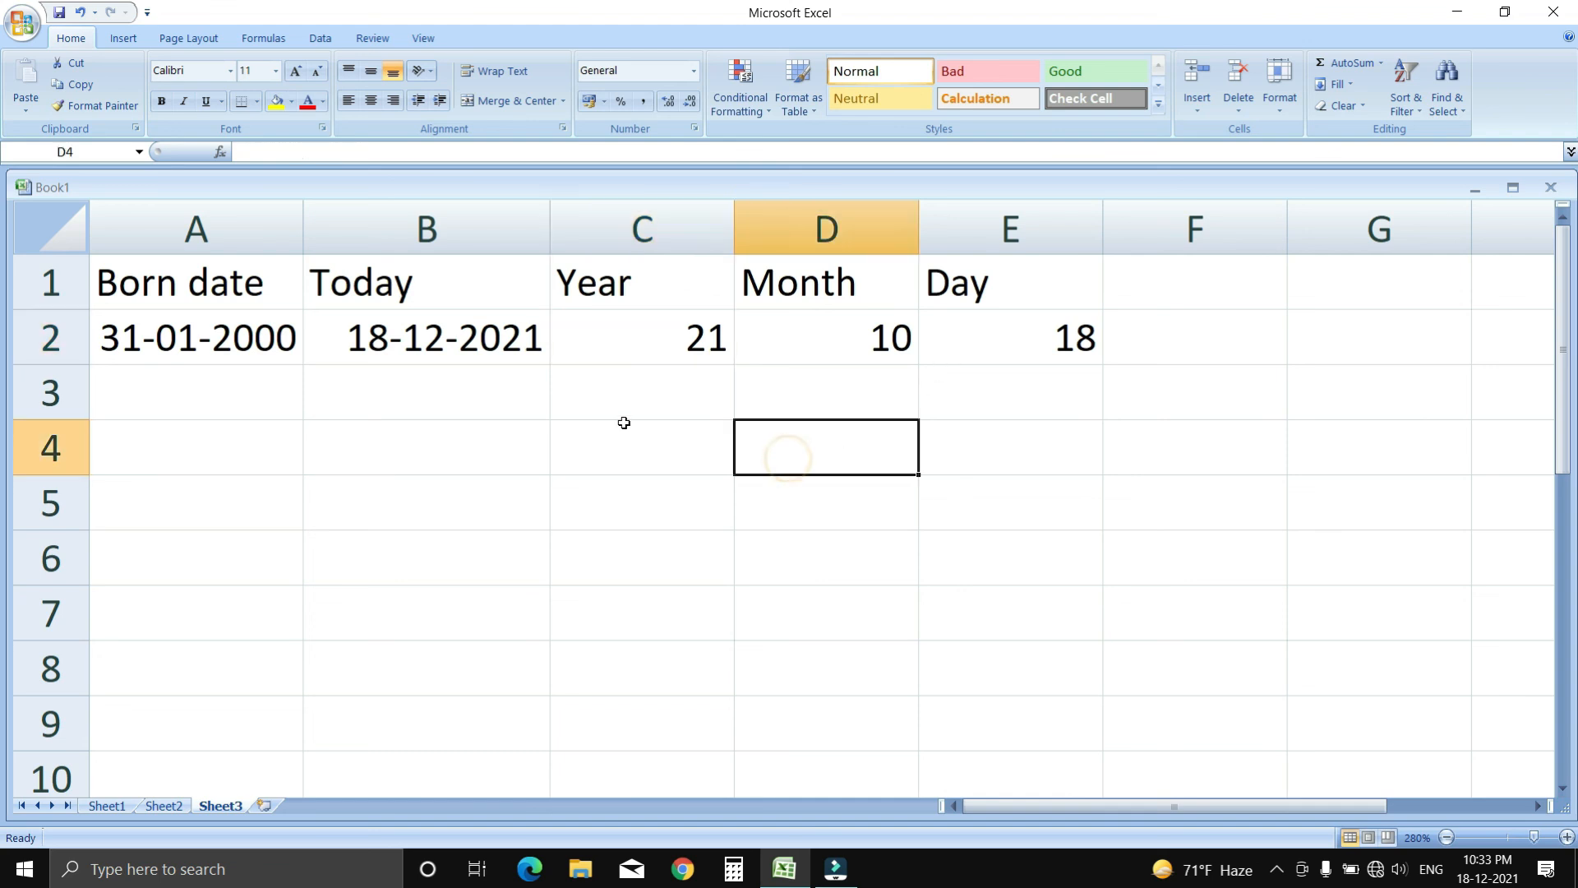
- Apply the Bad cell style to the age table in A1:E2
{"action": "left_click_drag", "start_coordinate": [196, 300], "coordinate": [1034, 353]}
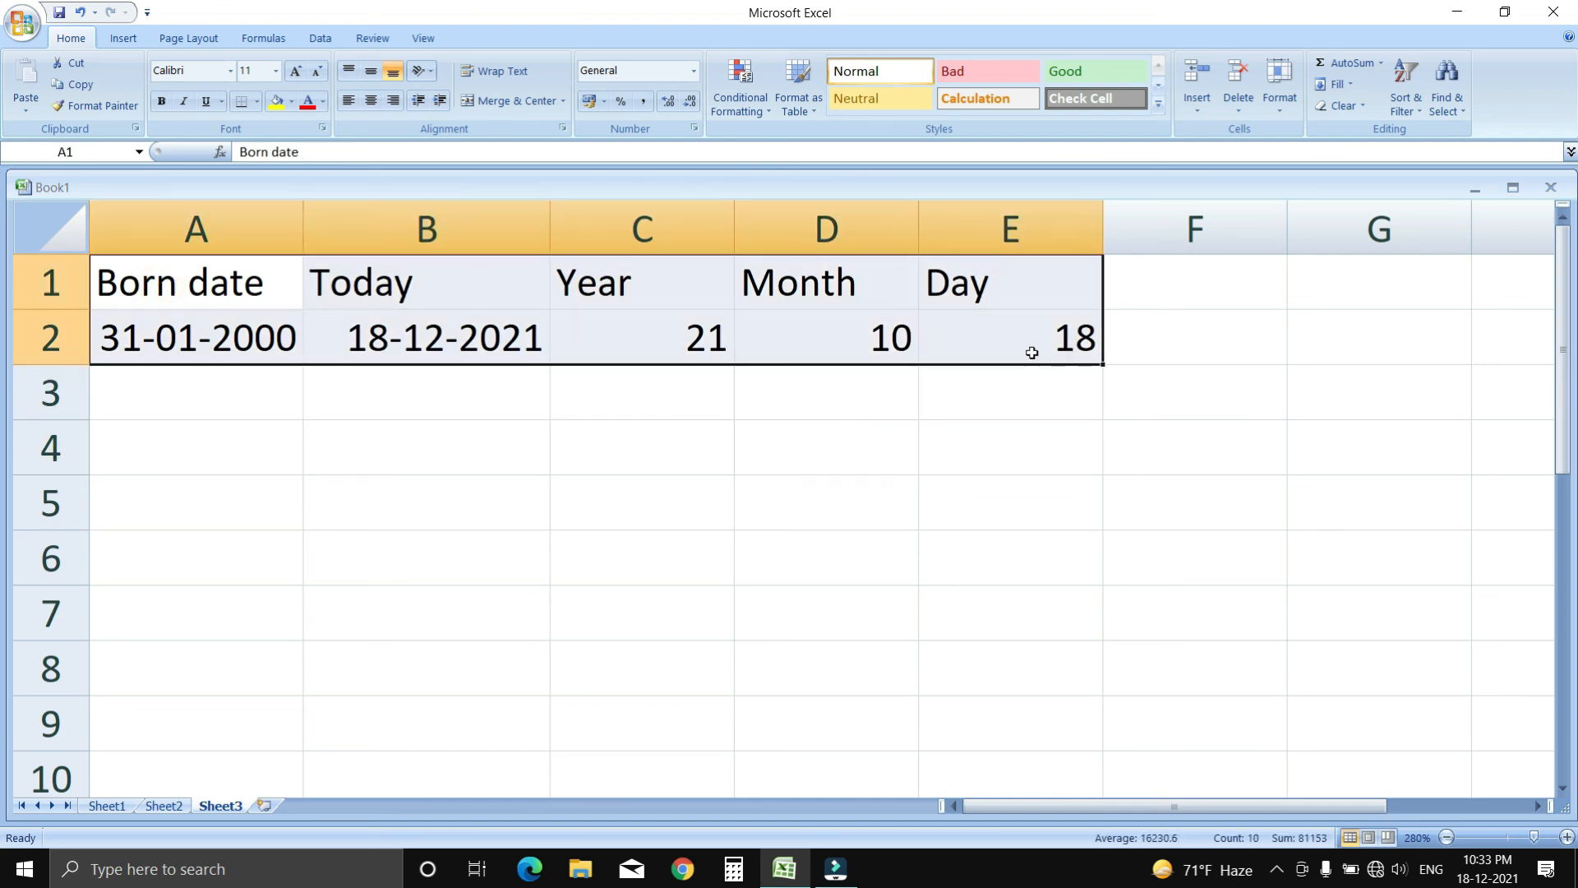
{"action": "left_click", "coordinate": [1007, 67]}
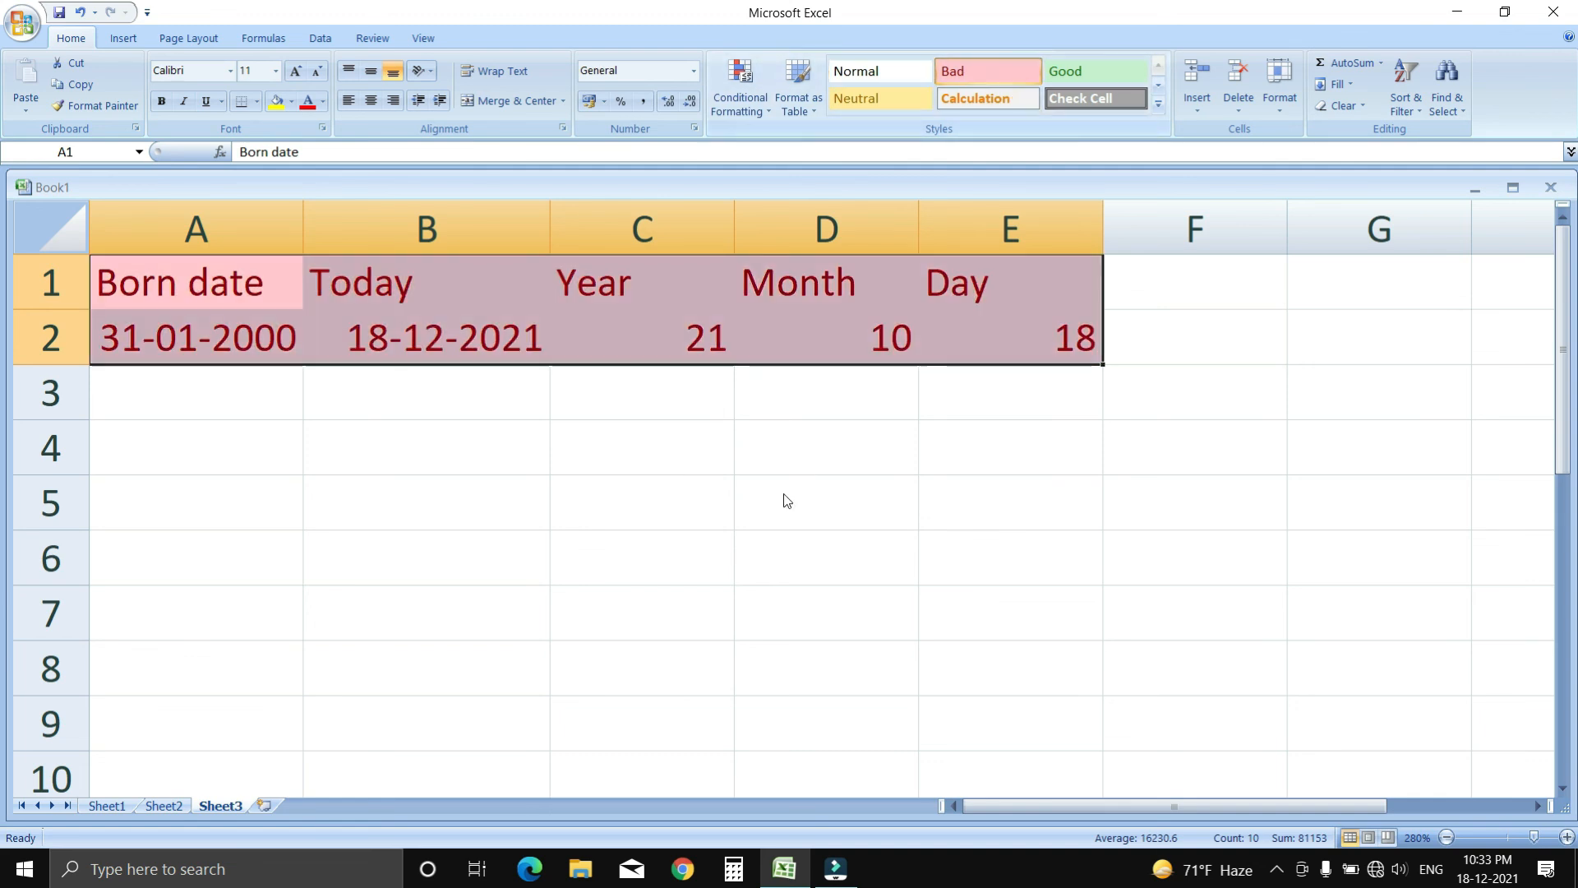
{"action": "left_click", "coordinate": [781, 495]}
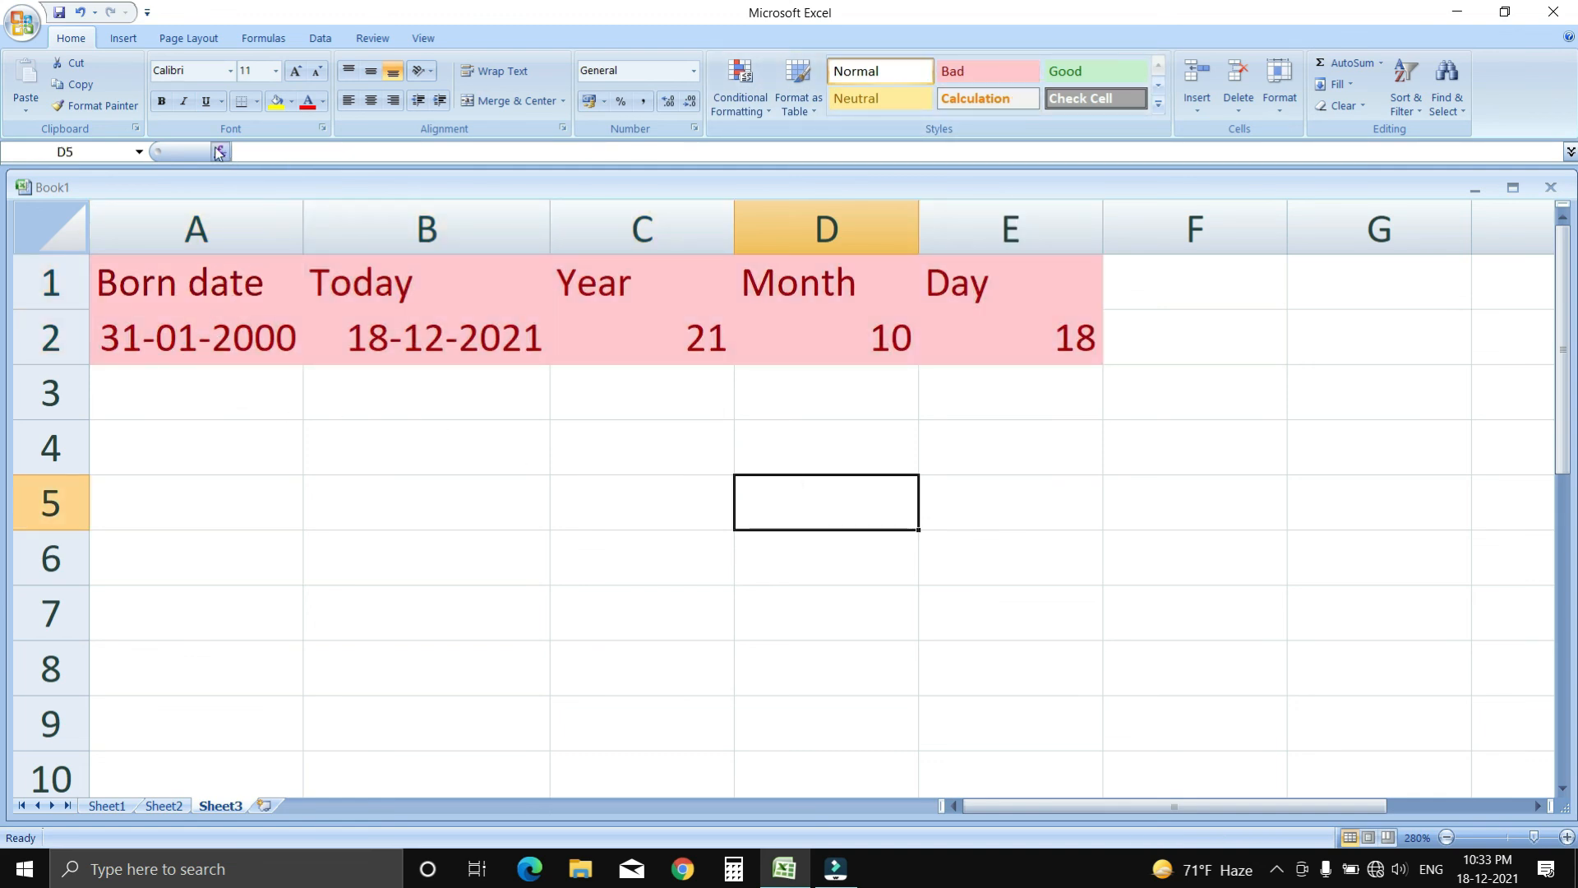
- Apply All Borders to the empty cell D5 and to the age table in A1:E2
{"action": "left_click", "coordinate": [257, 101]}
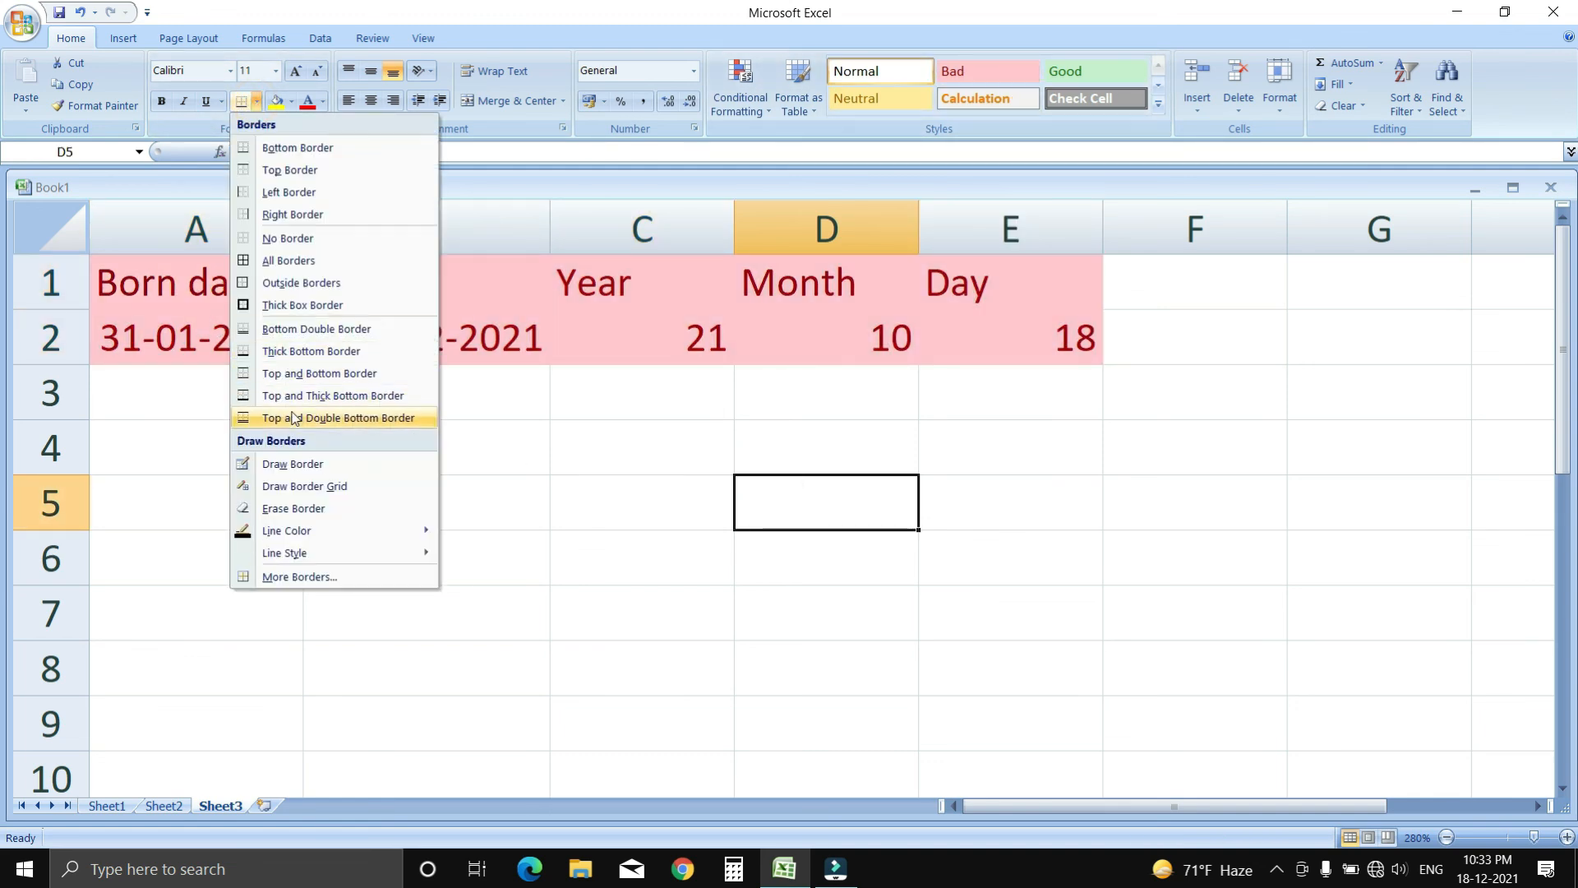
{"action": "left_click", "coordinate": [288, 260]}
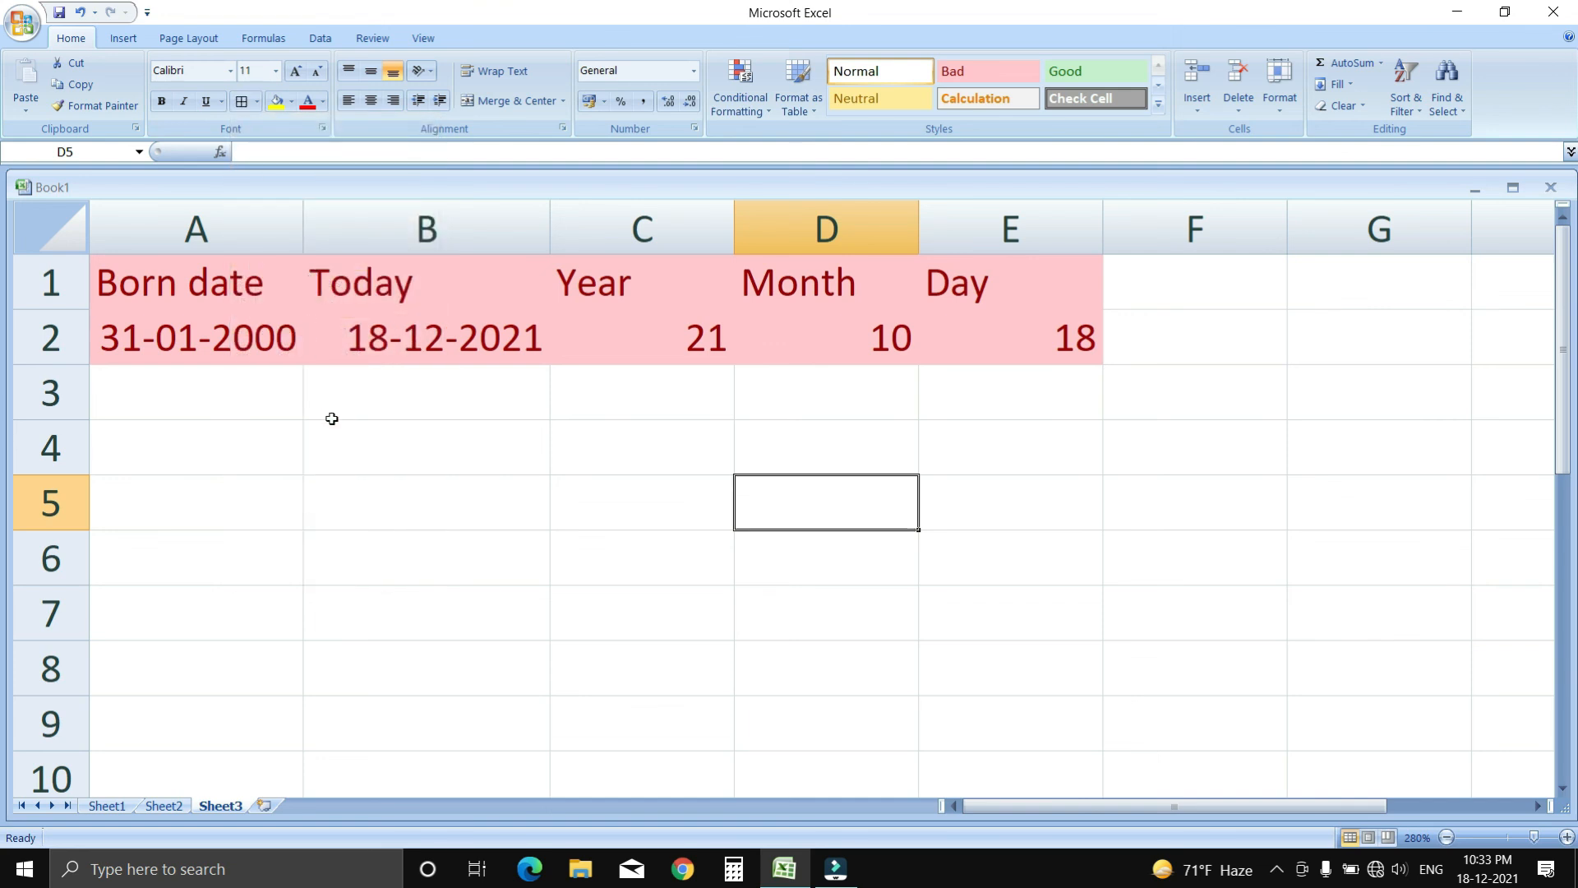
{"action": "left_click_drag", "start_coordinate": [169, 278], "coordinate": [922, 327]}
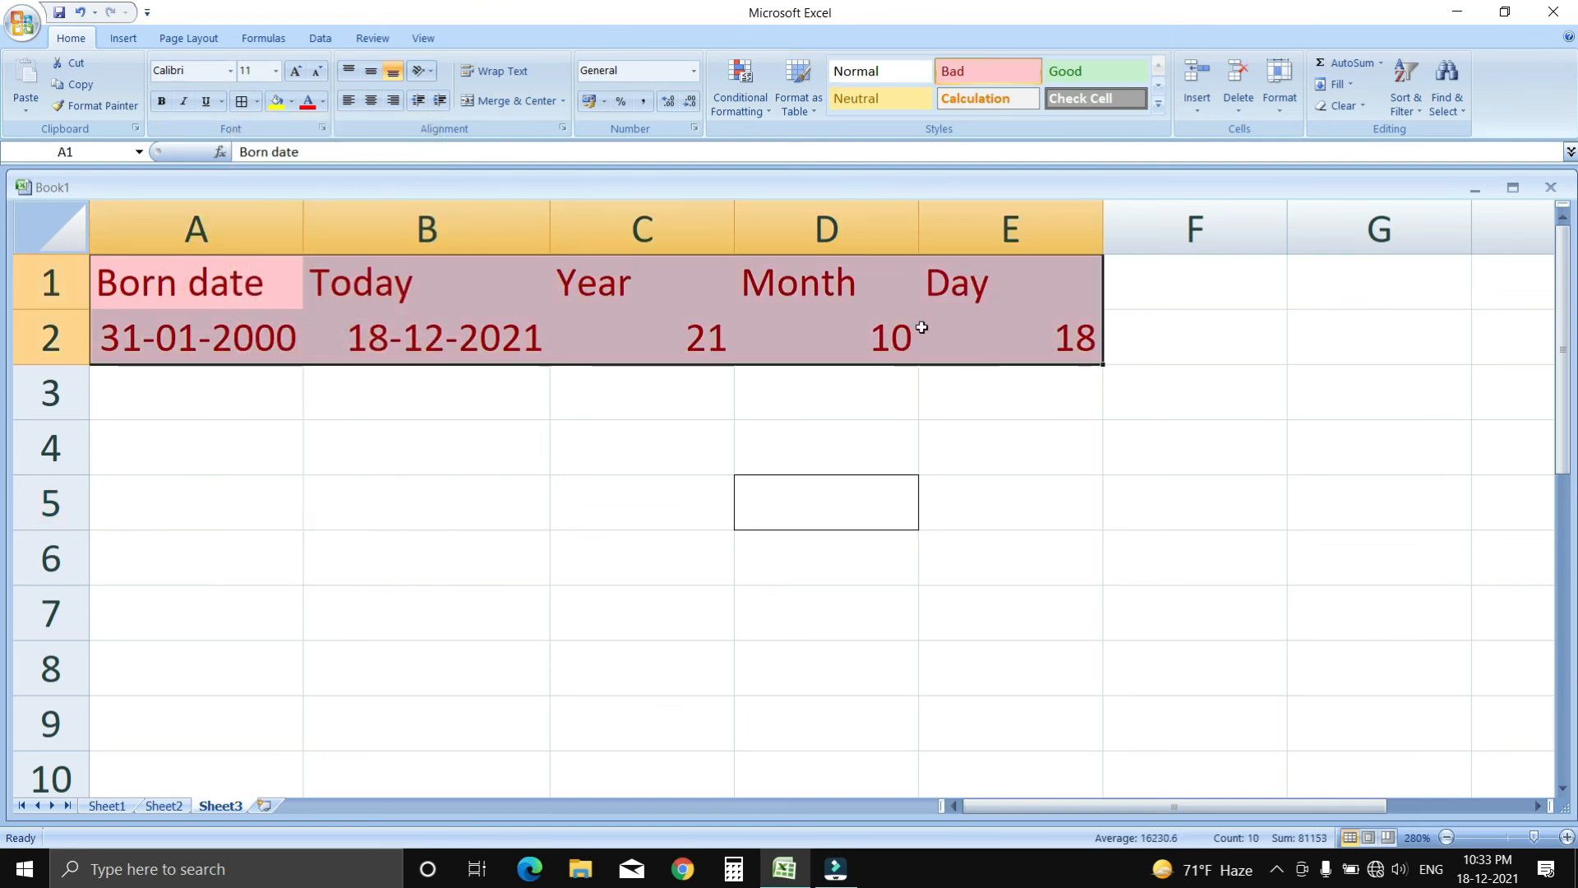
{"action": "left_click", "coordinate": [240, 101]}
{"action": "left_click", "coordinate": [427, 499]}
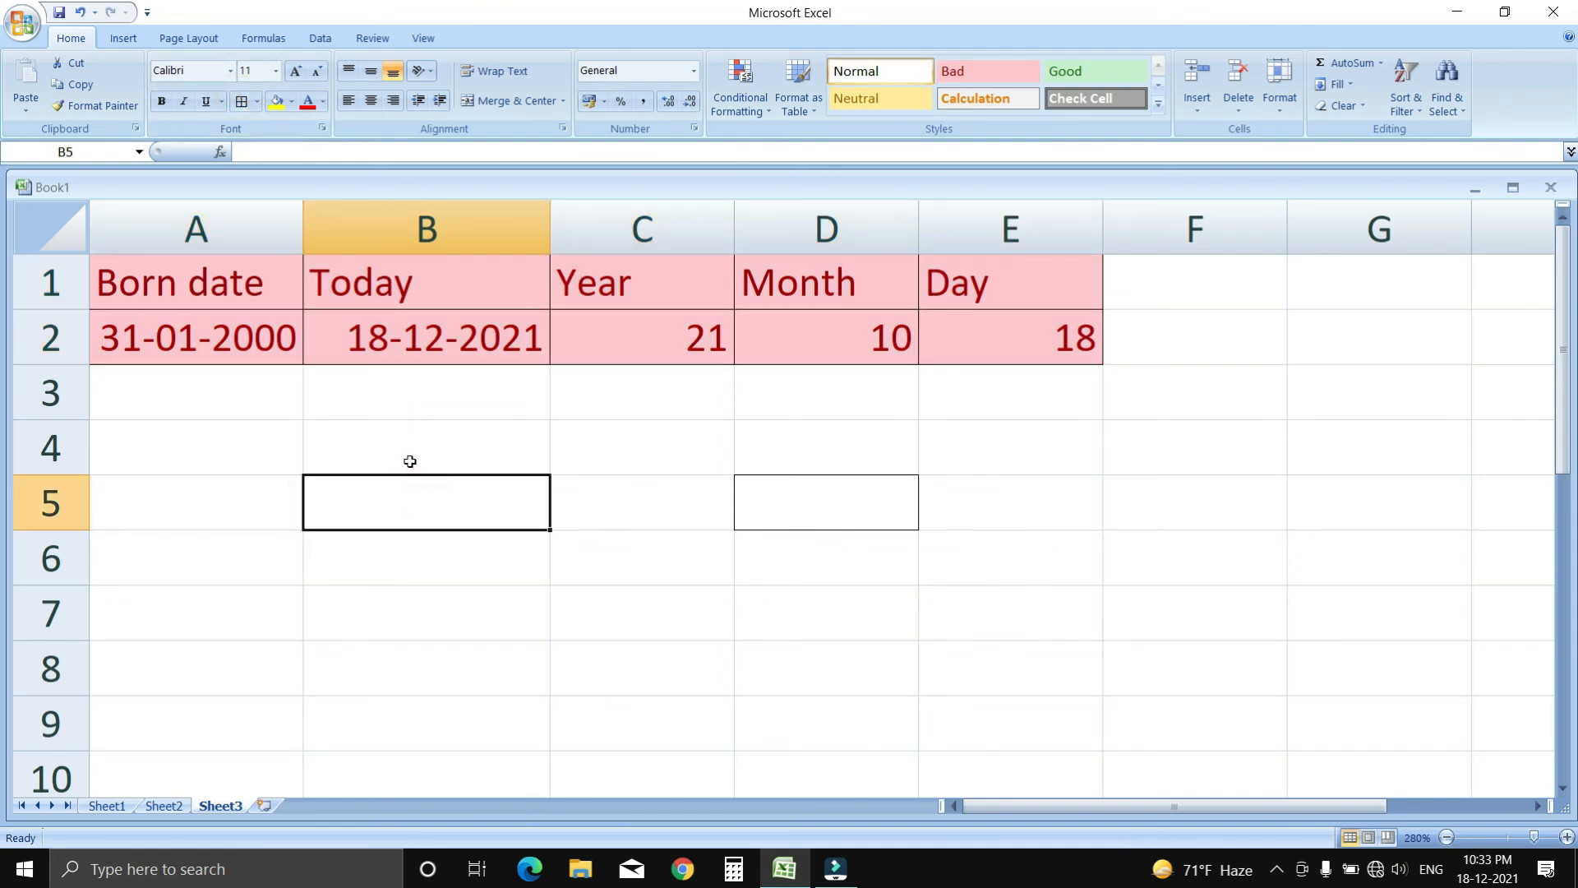